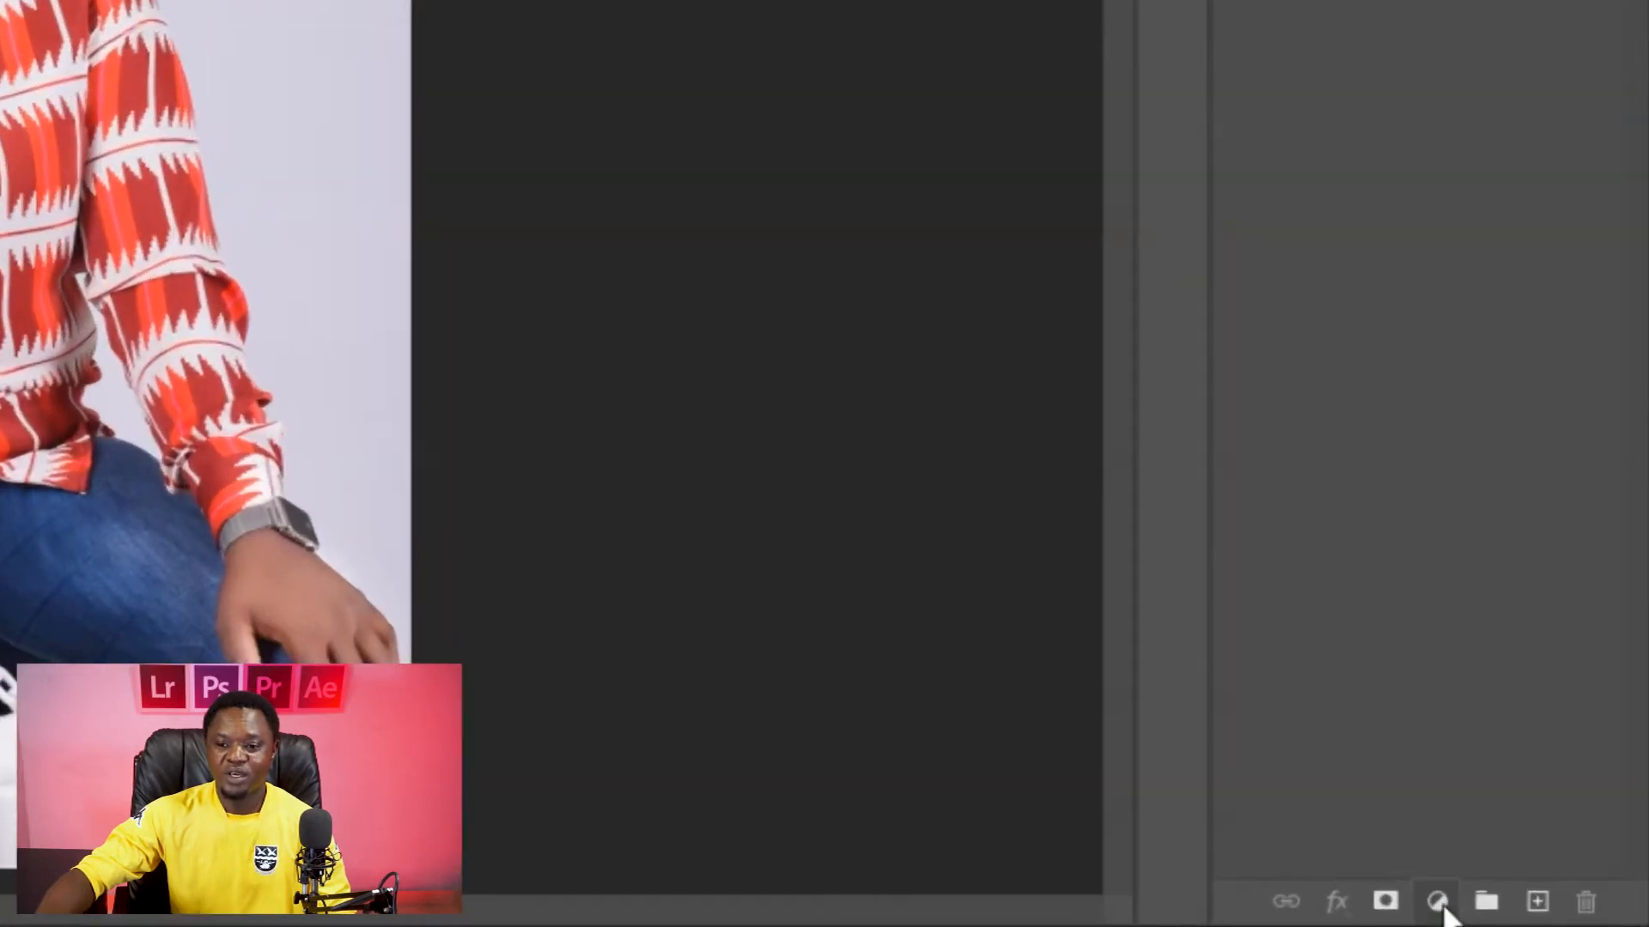
Add a Hue/Saturation adjustment layer above the Background with its default settings and close its properties.
click(1531, 913)
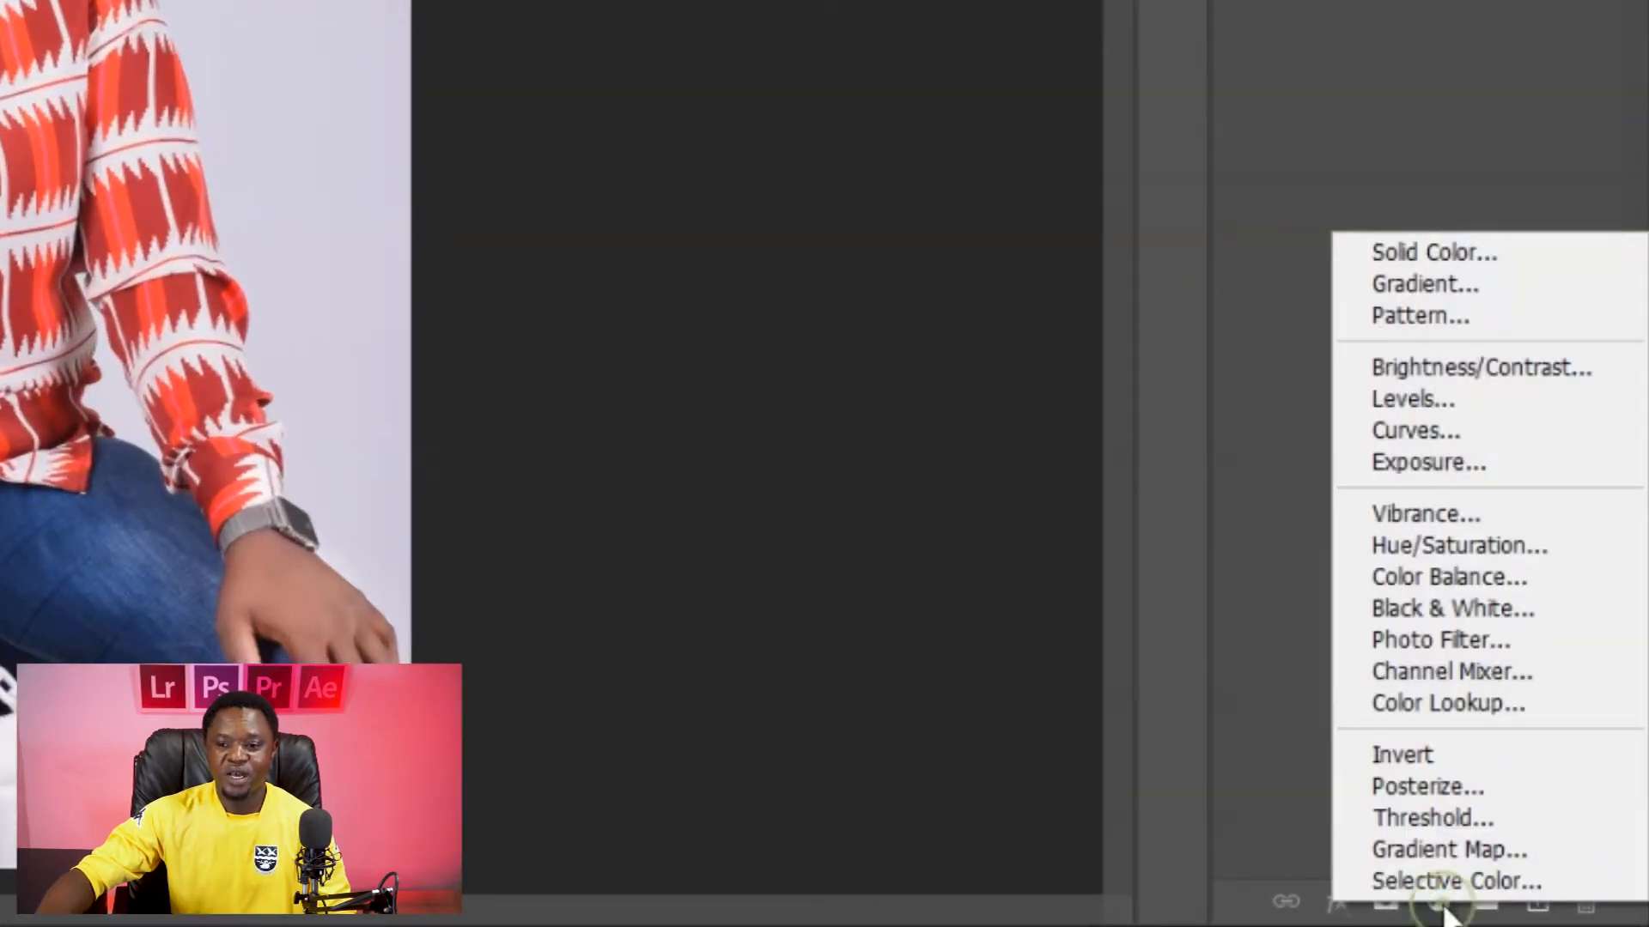
click(1426, 544)
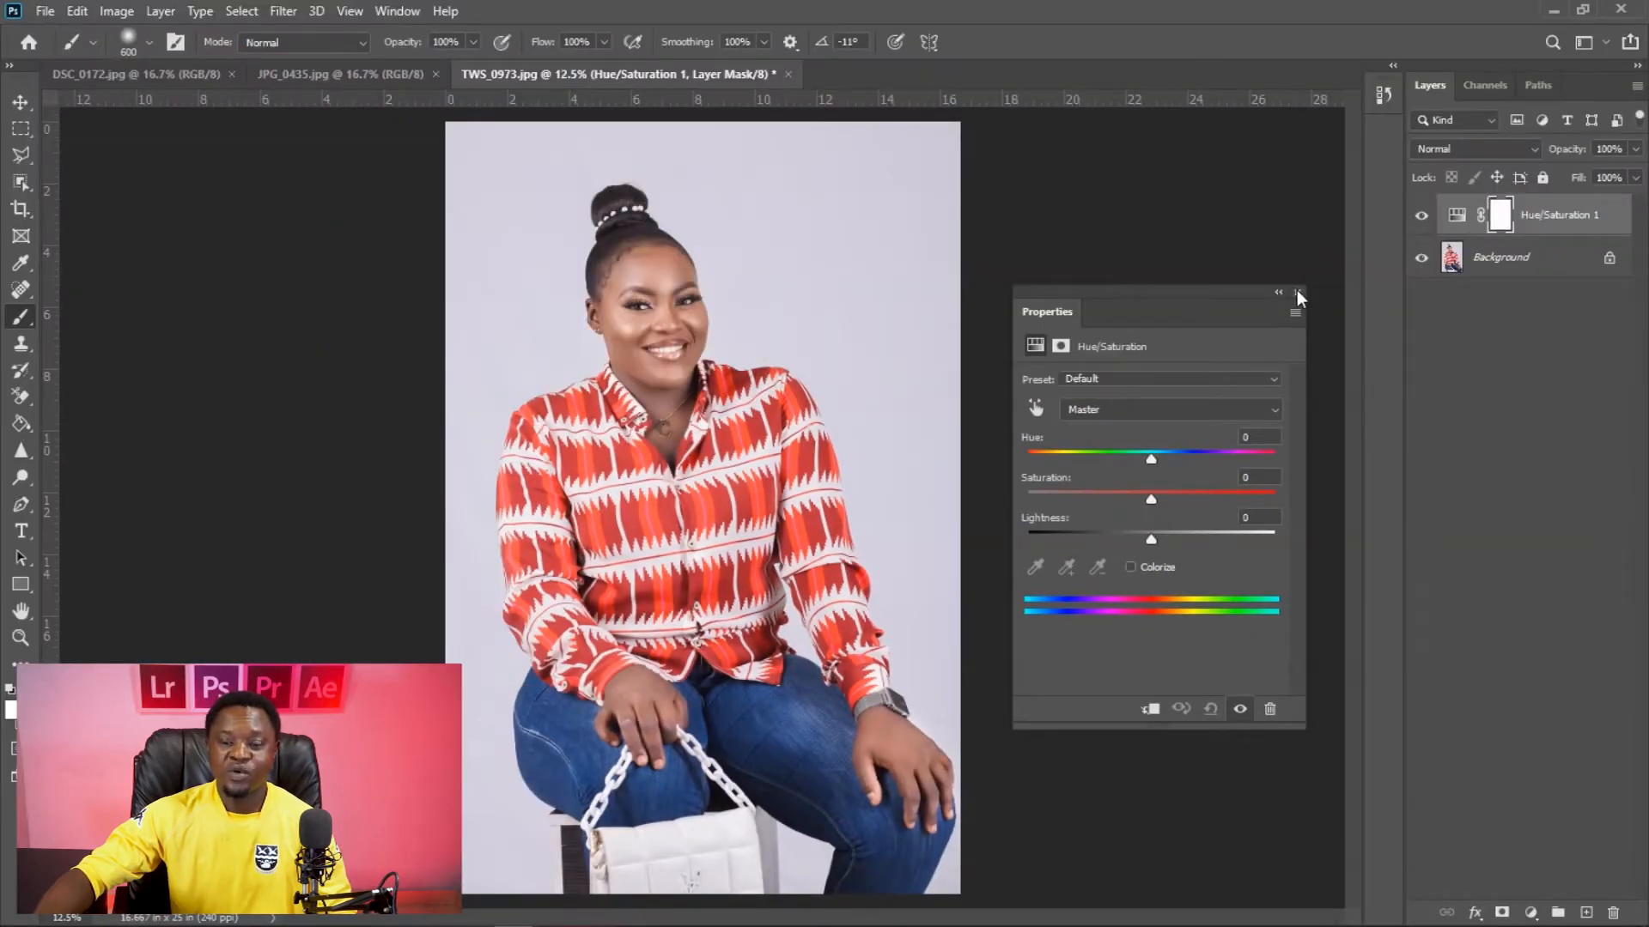
mouse_move(1200, 305)
mouse_down()
mouse_move(1174, 294)
mouse_move(1191, 293)
mouse_up()
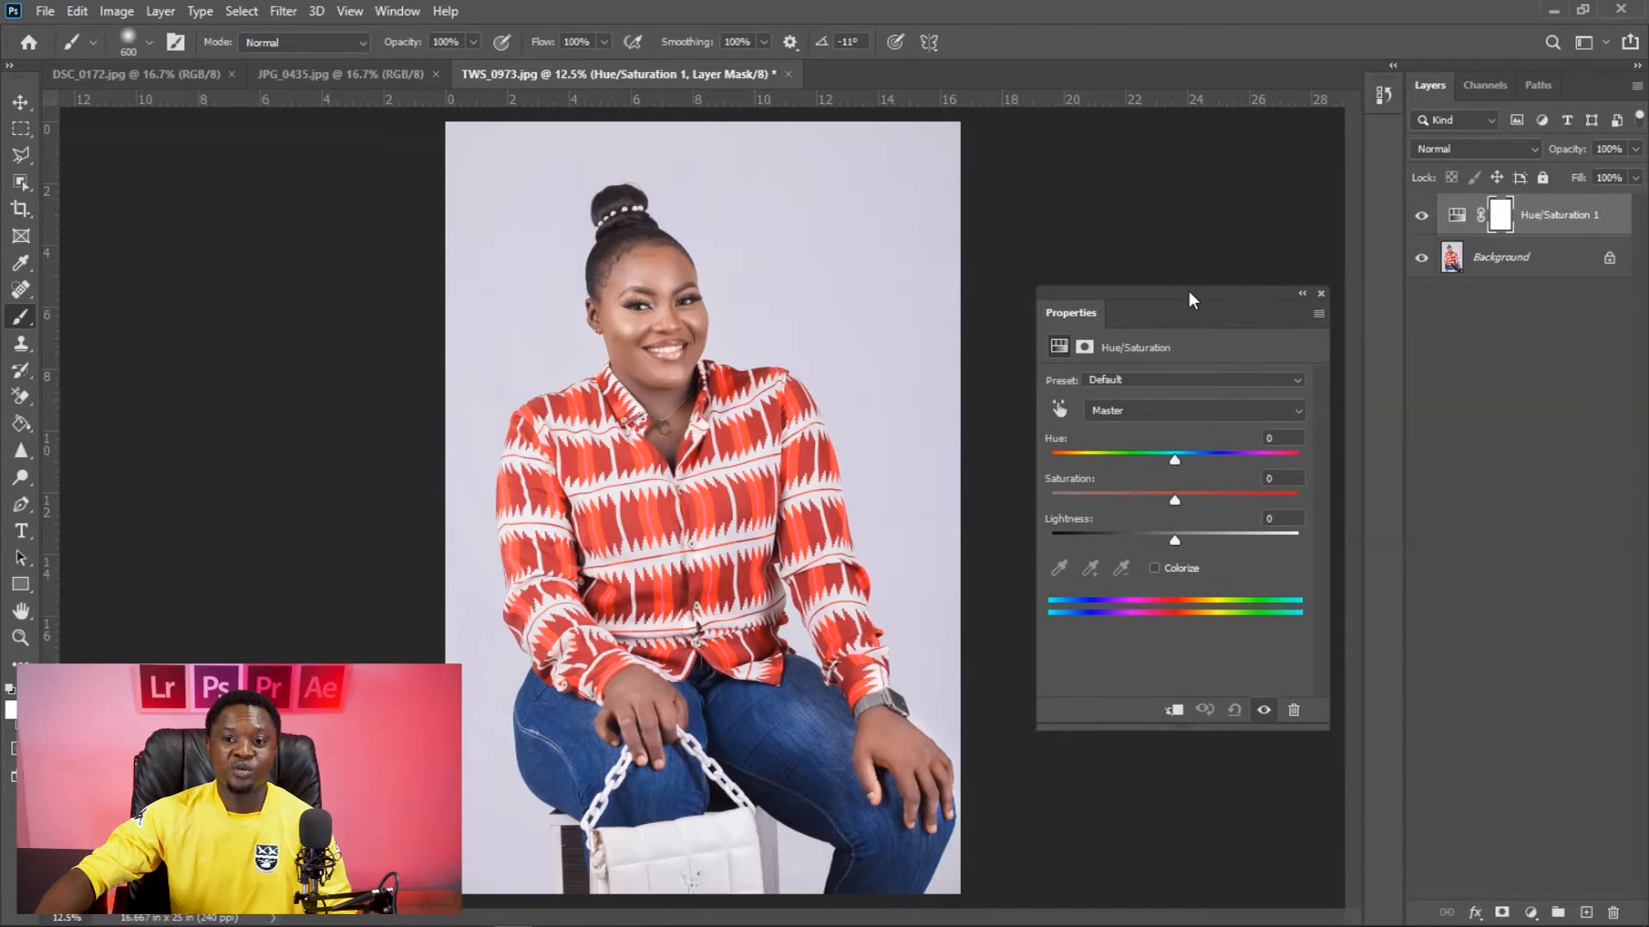
click(1321, 293)
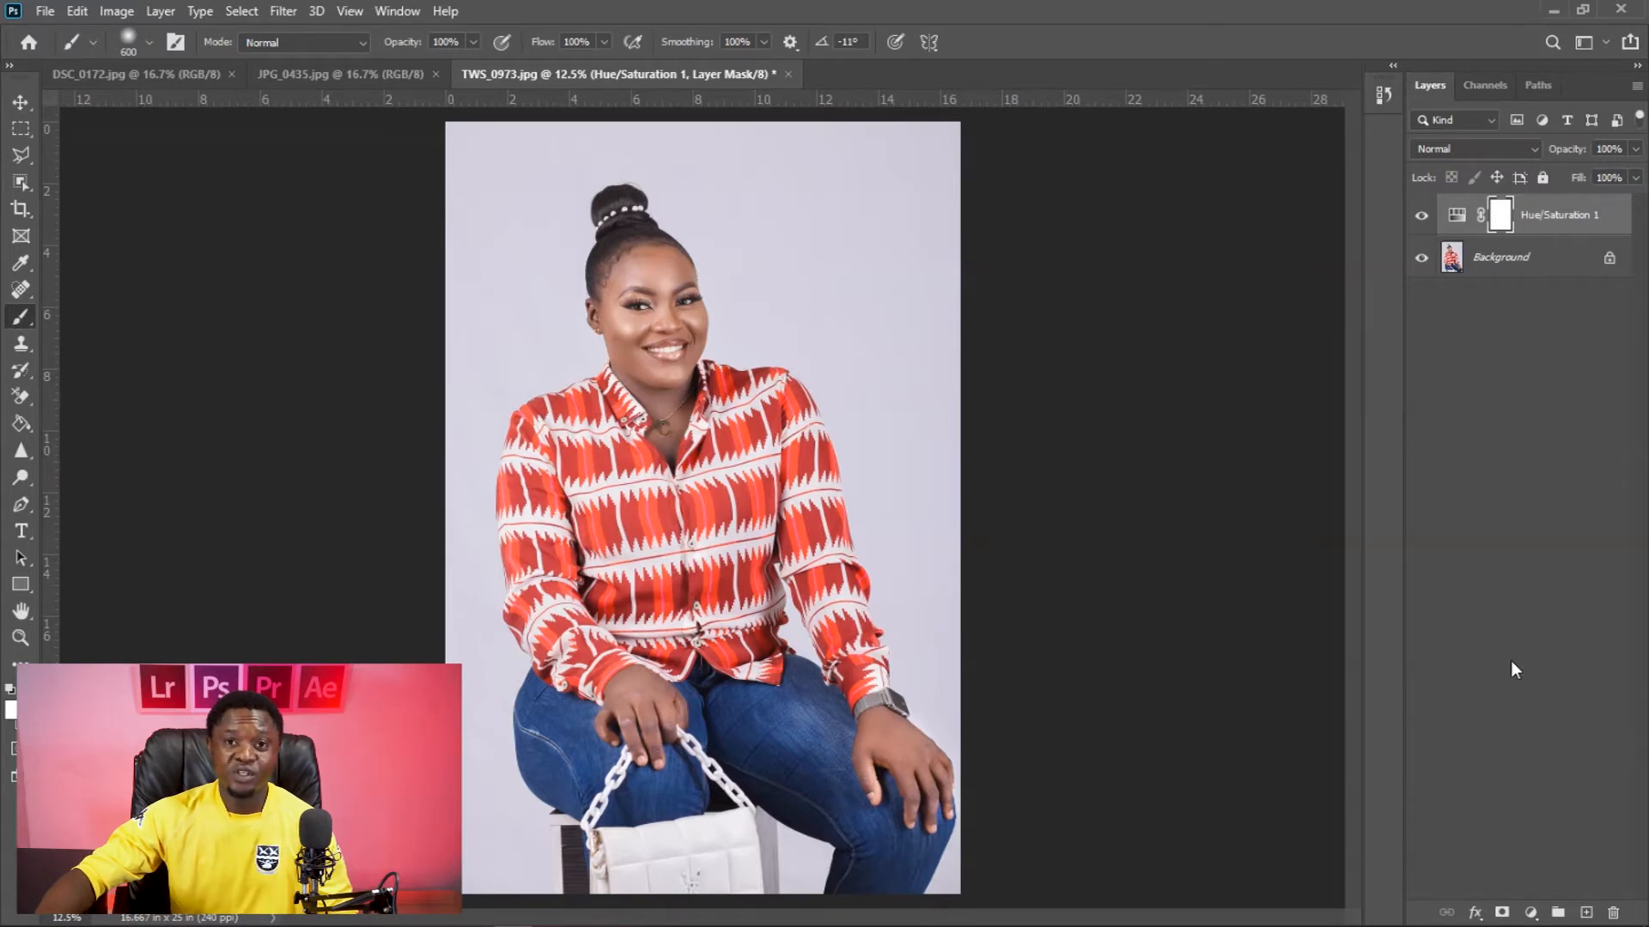
Add a second Hue/Saturation adjustment layer above the first, leaving its settings at default.
click(1530, 913)
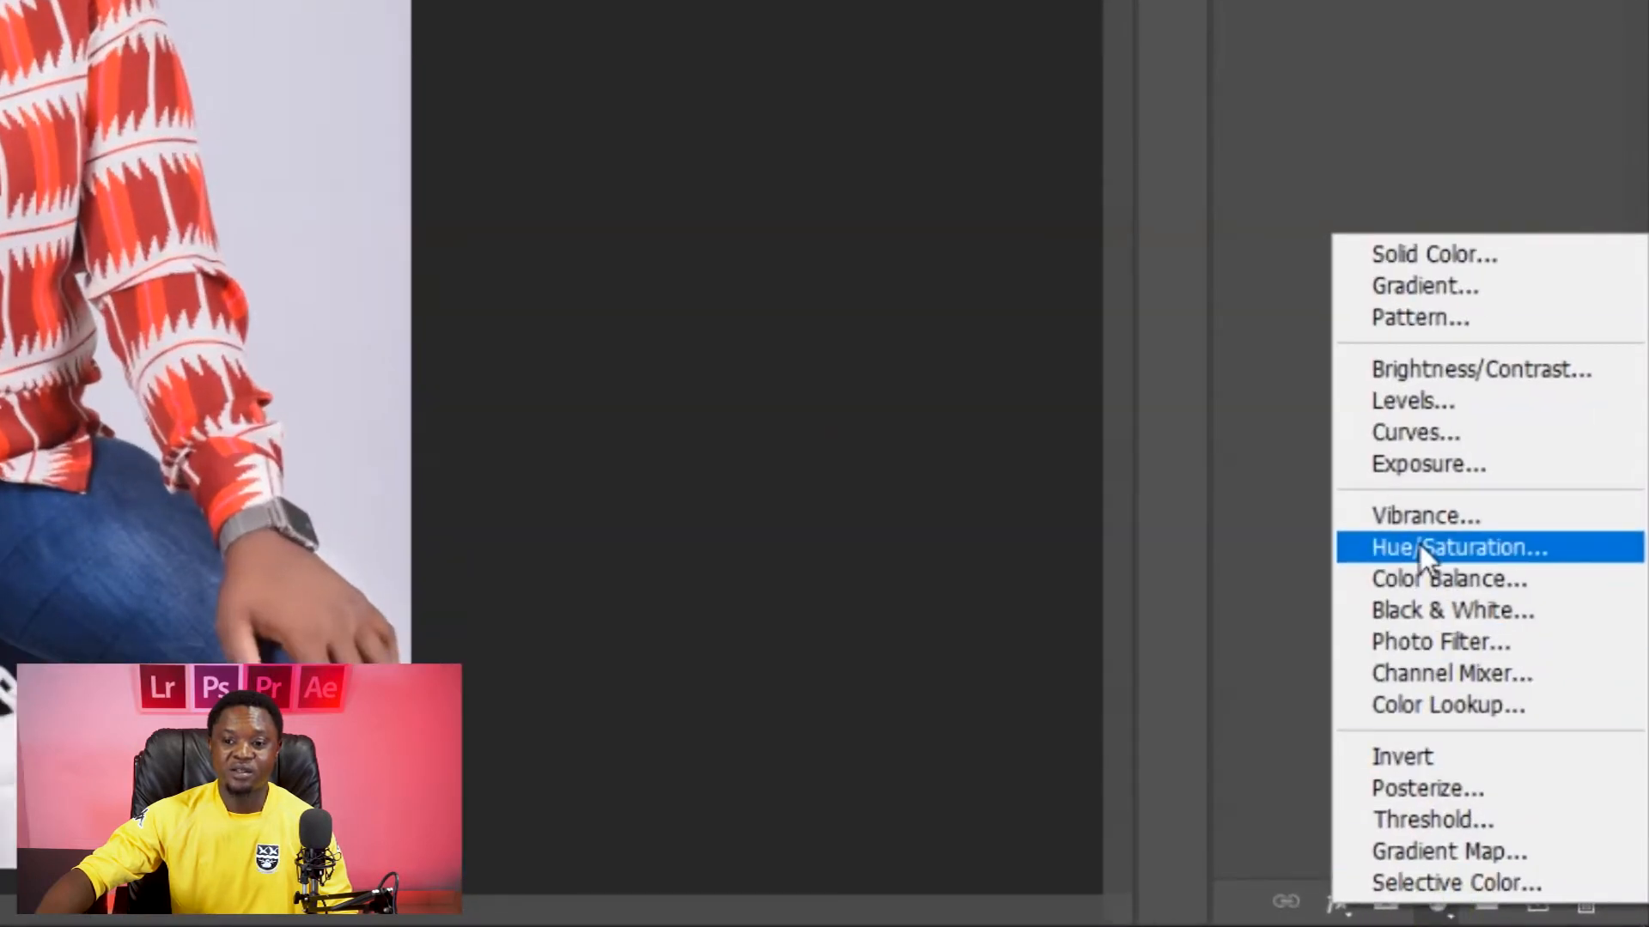
click(1420, 546)
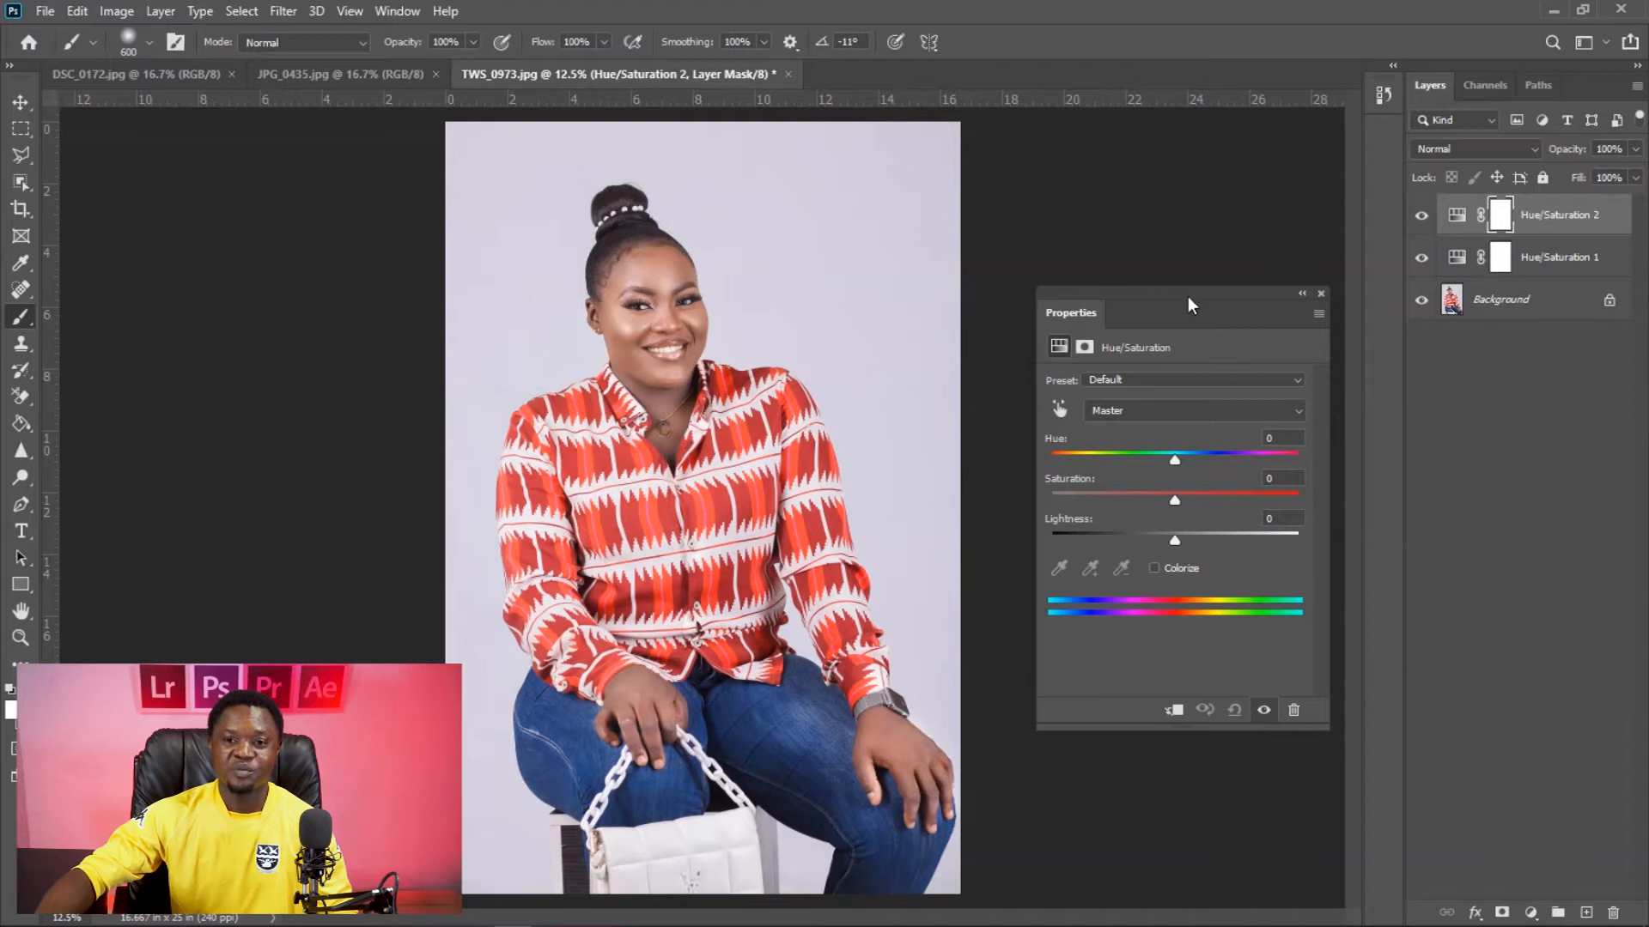
drag(1178, 295, 1192, 310)
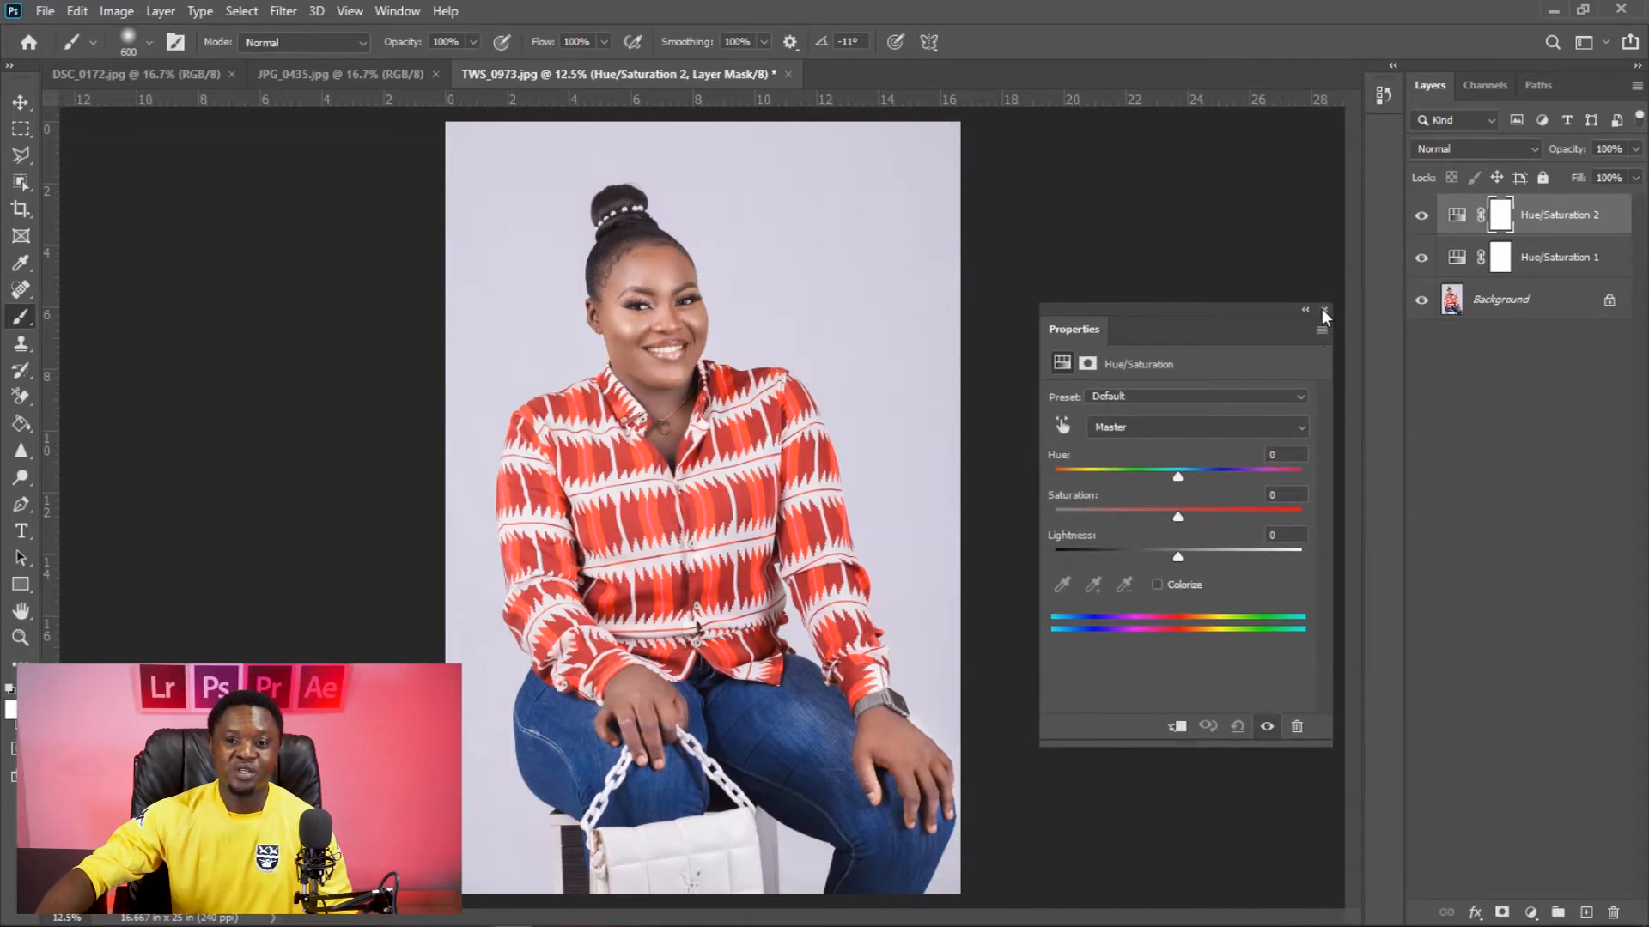
click(1323, 311)
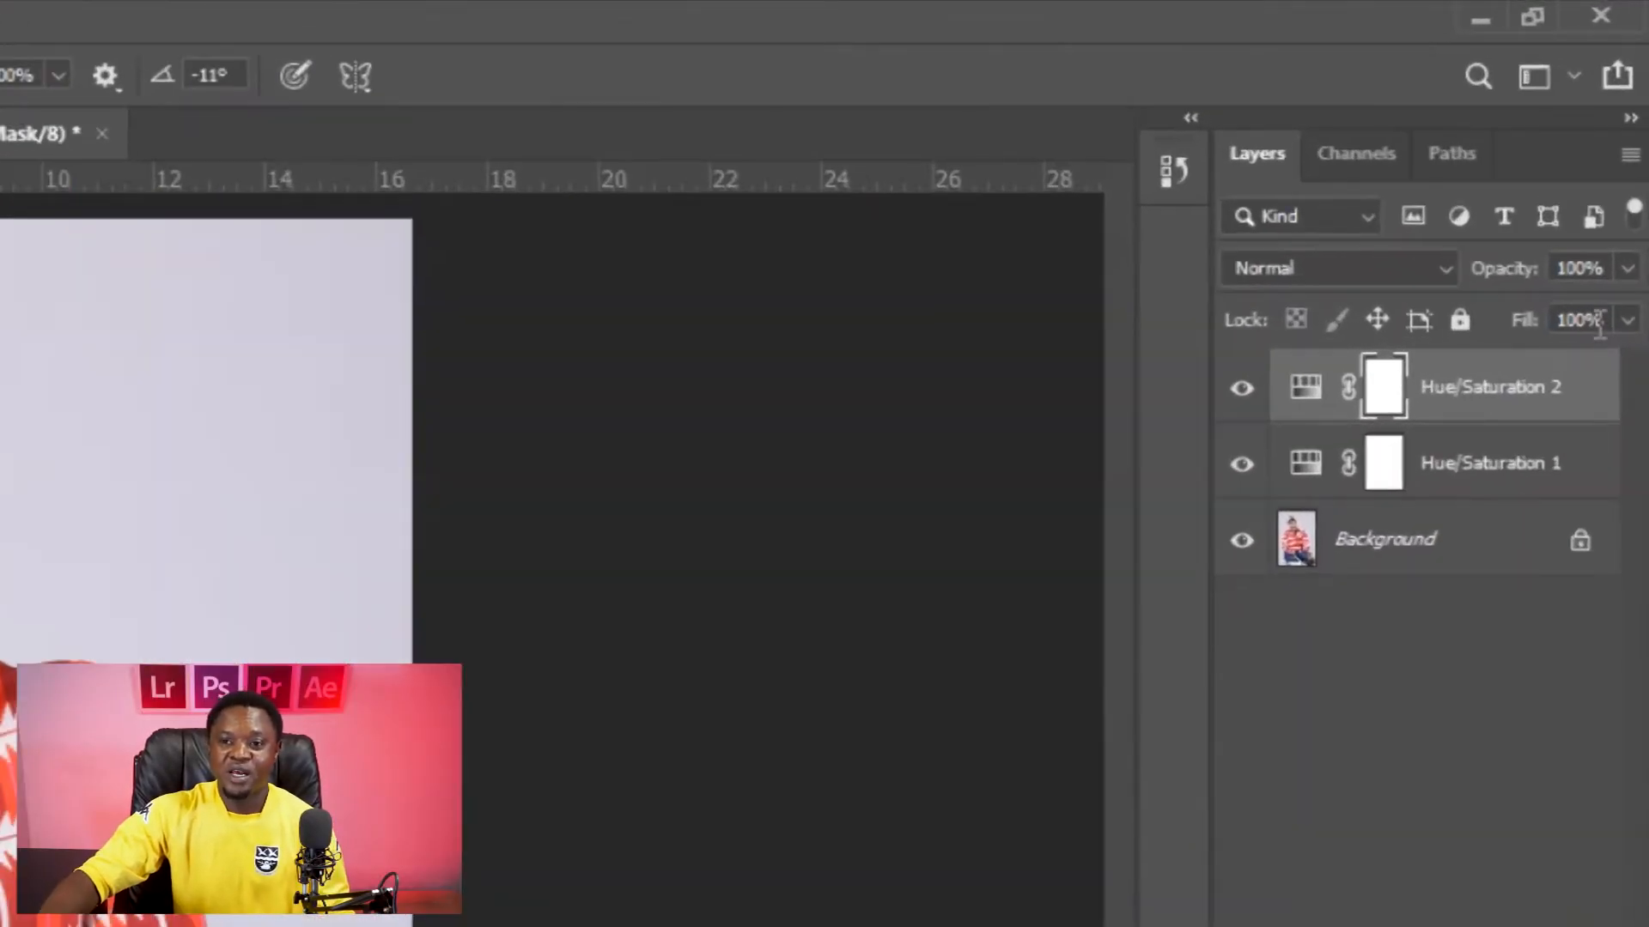
Group the two Hue/Saturation adjustment layers and expand the group to show its contents.
shift+click(1477, 464)
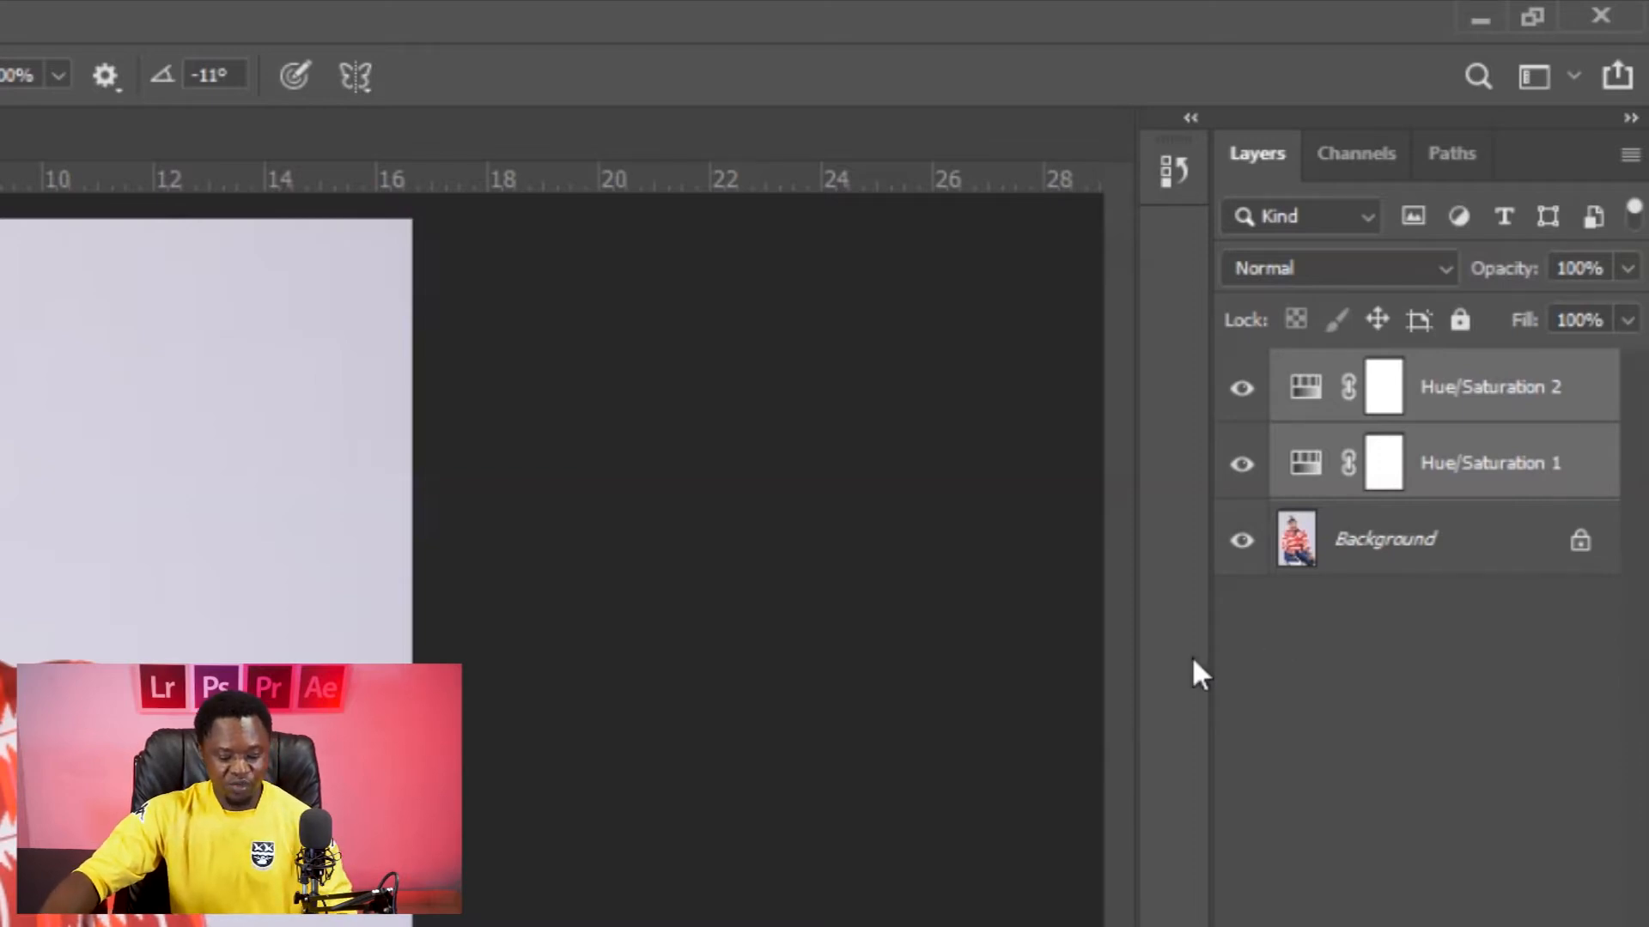
key(ctrl+g)
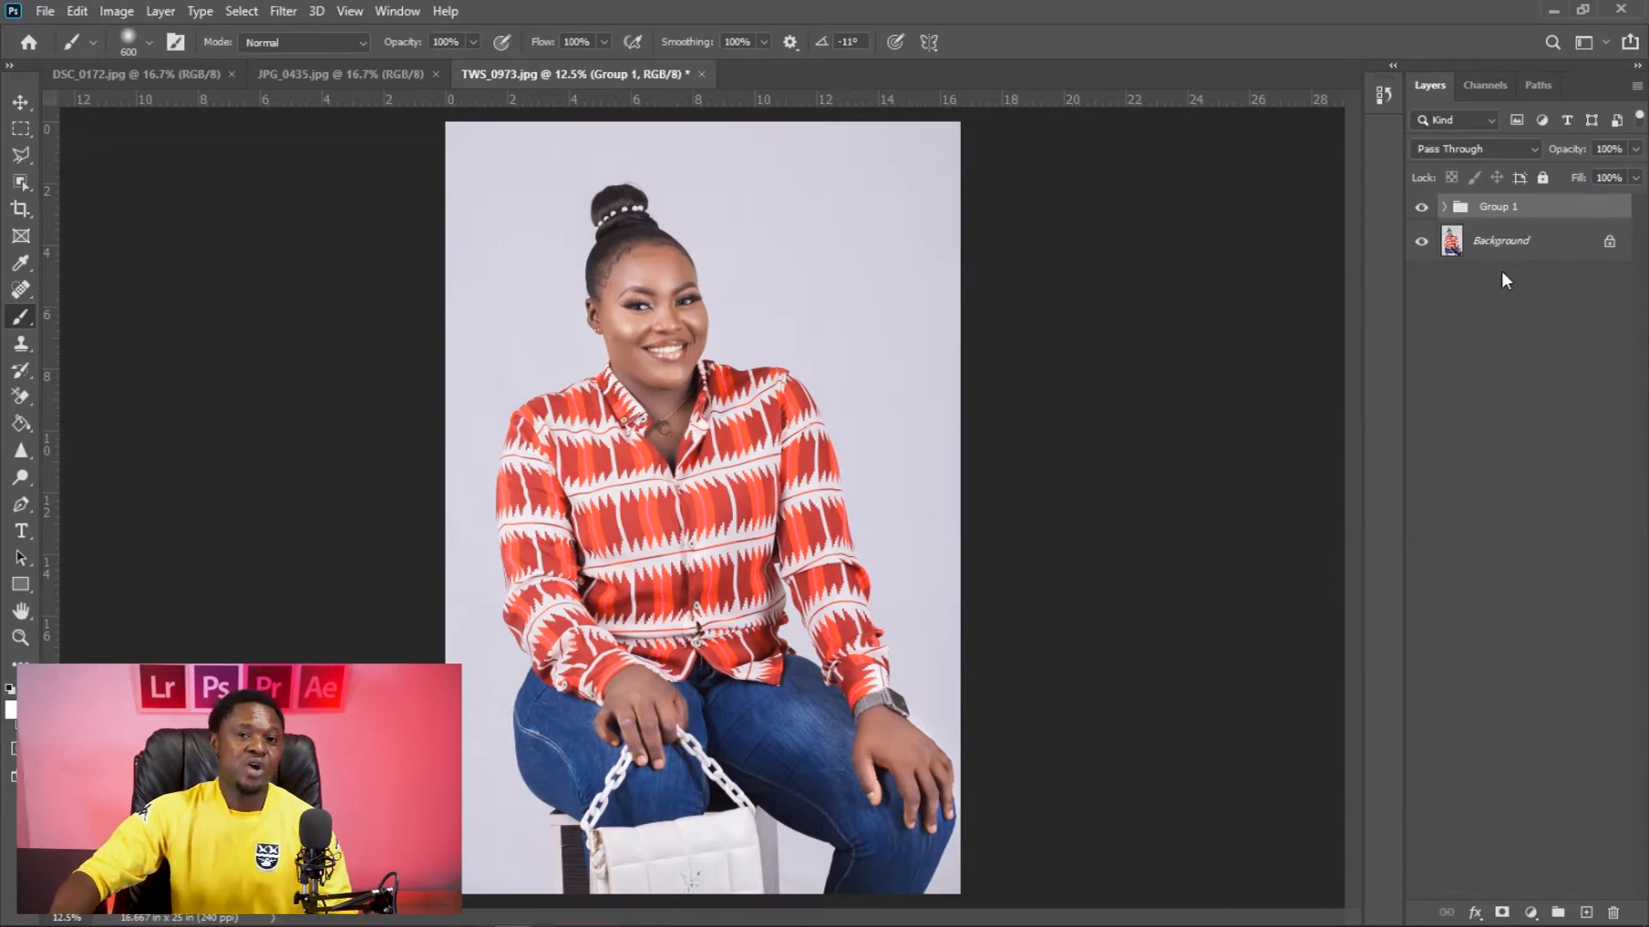
click(1444, 207)
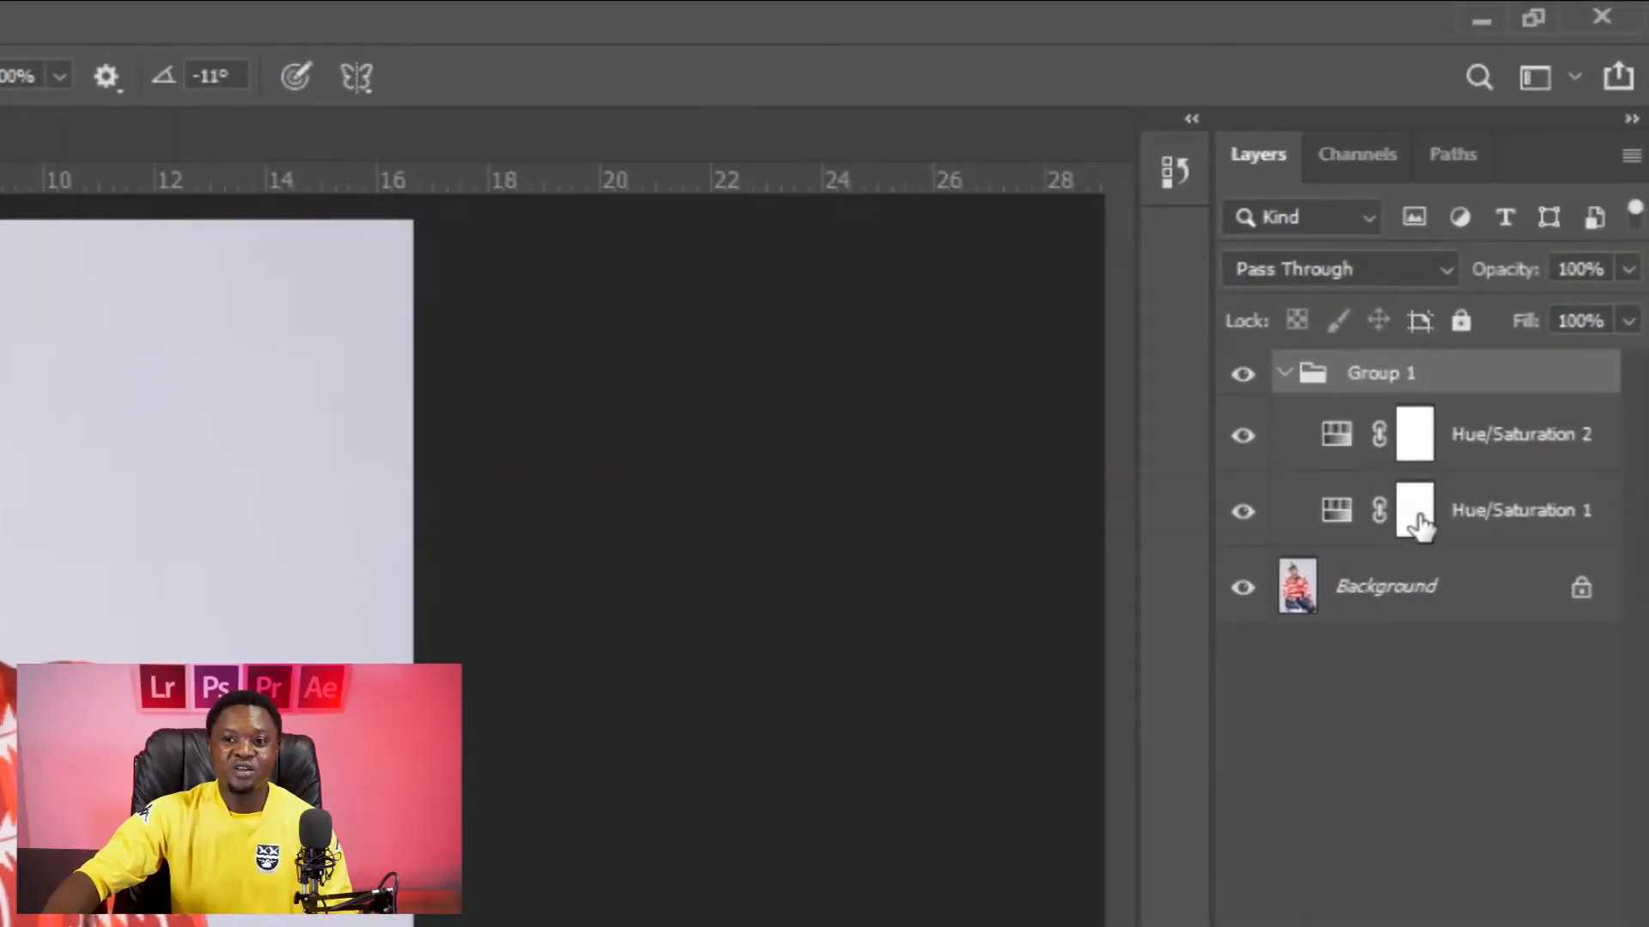
Set the blend mode of the Hue/Saturation 1 layer to Color Burn and hide that layer.
click(1416, 519)
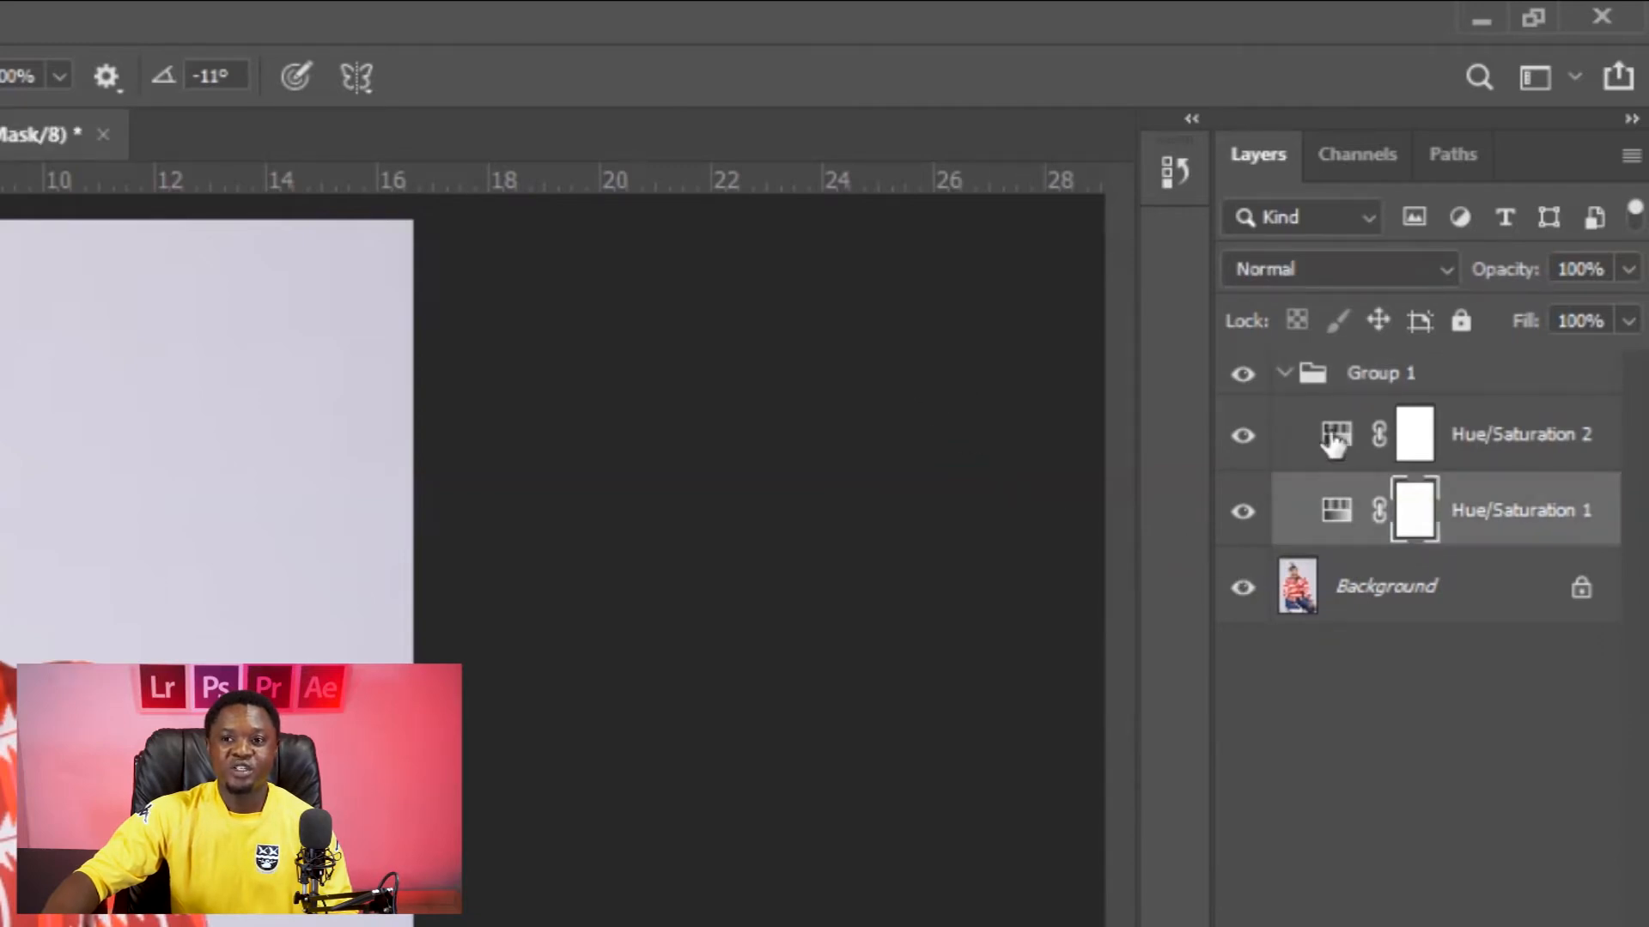
click(1328, 267)
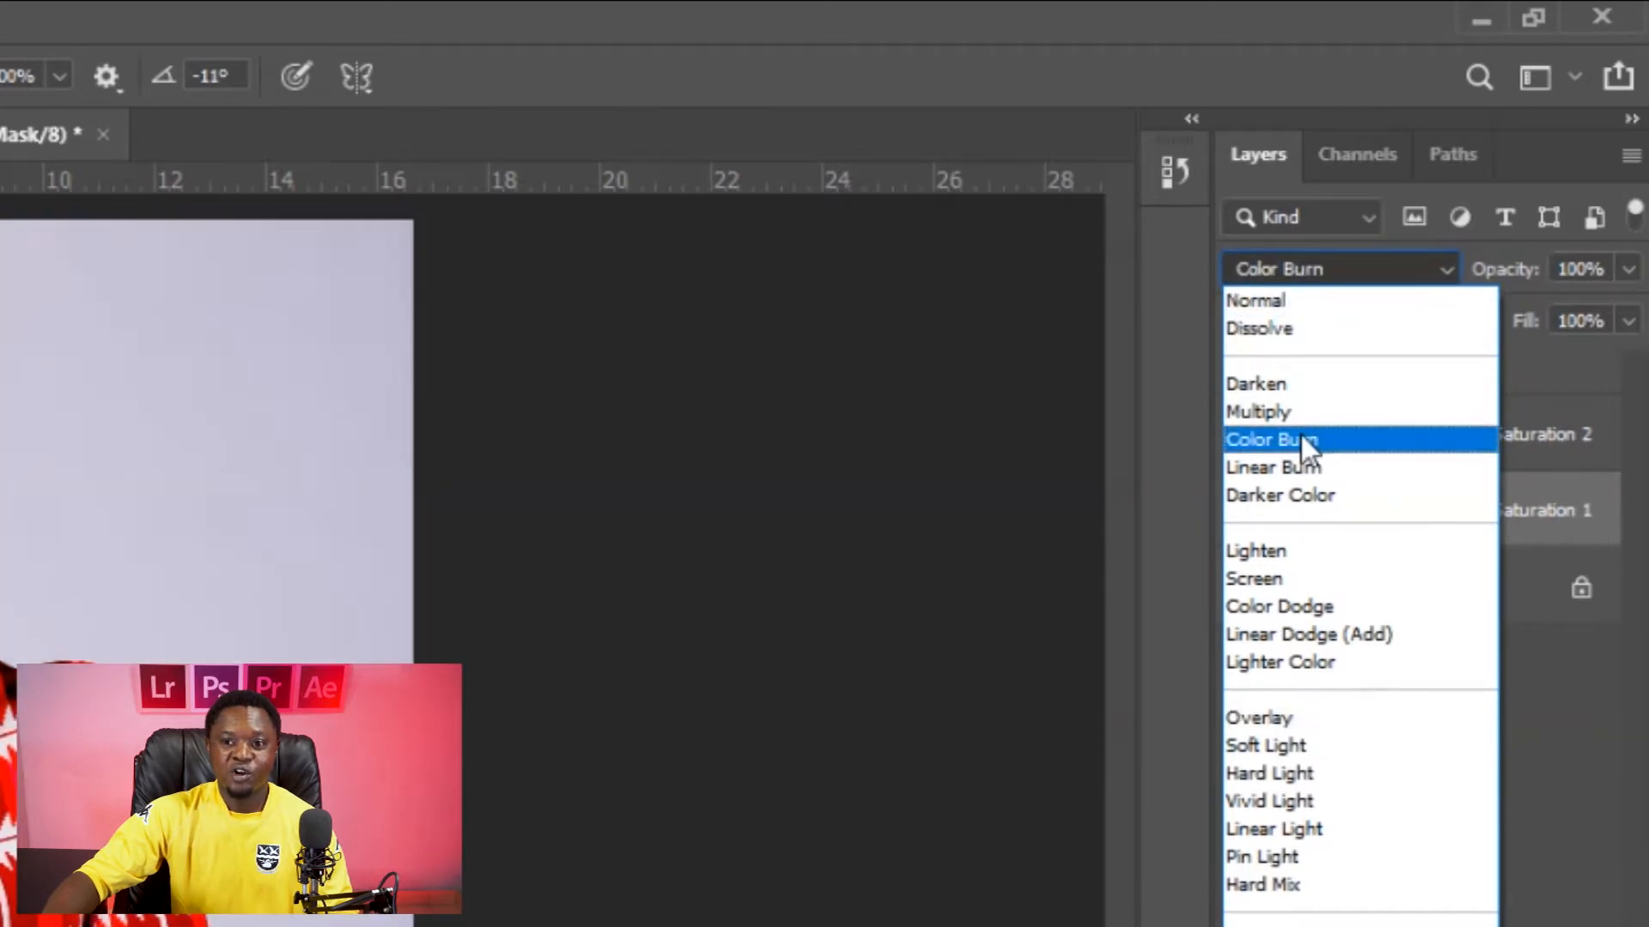
click(1301, 434)
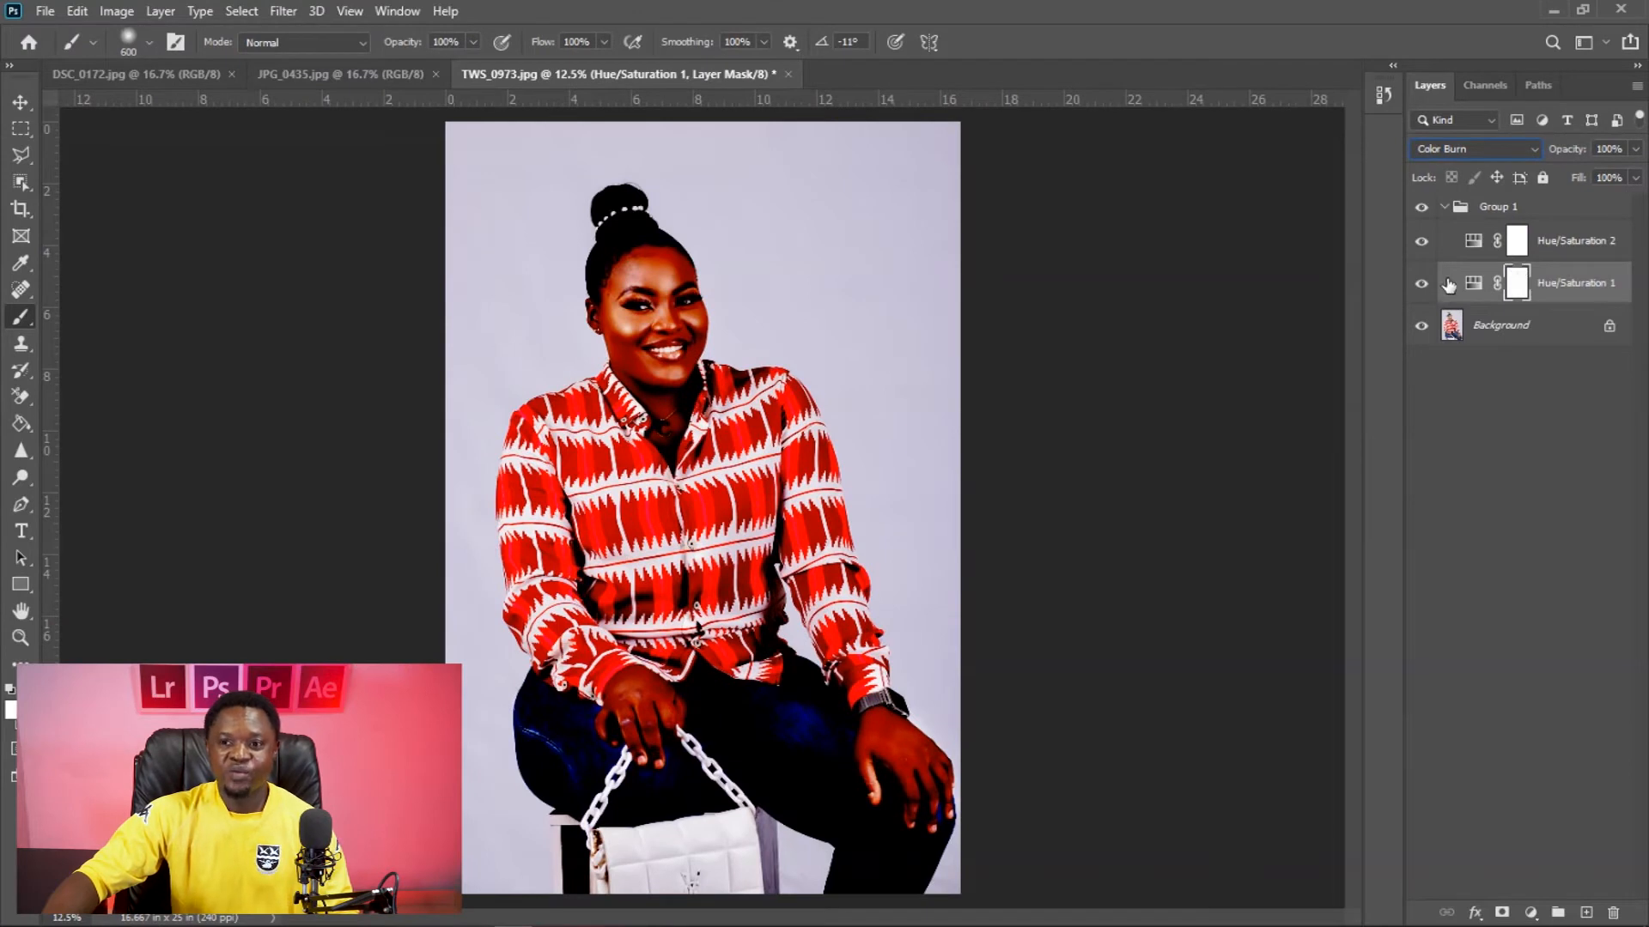
click(1421, 284)
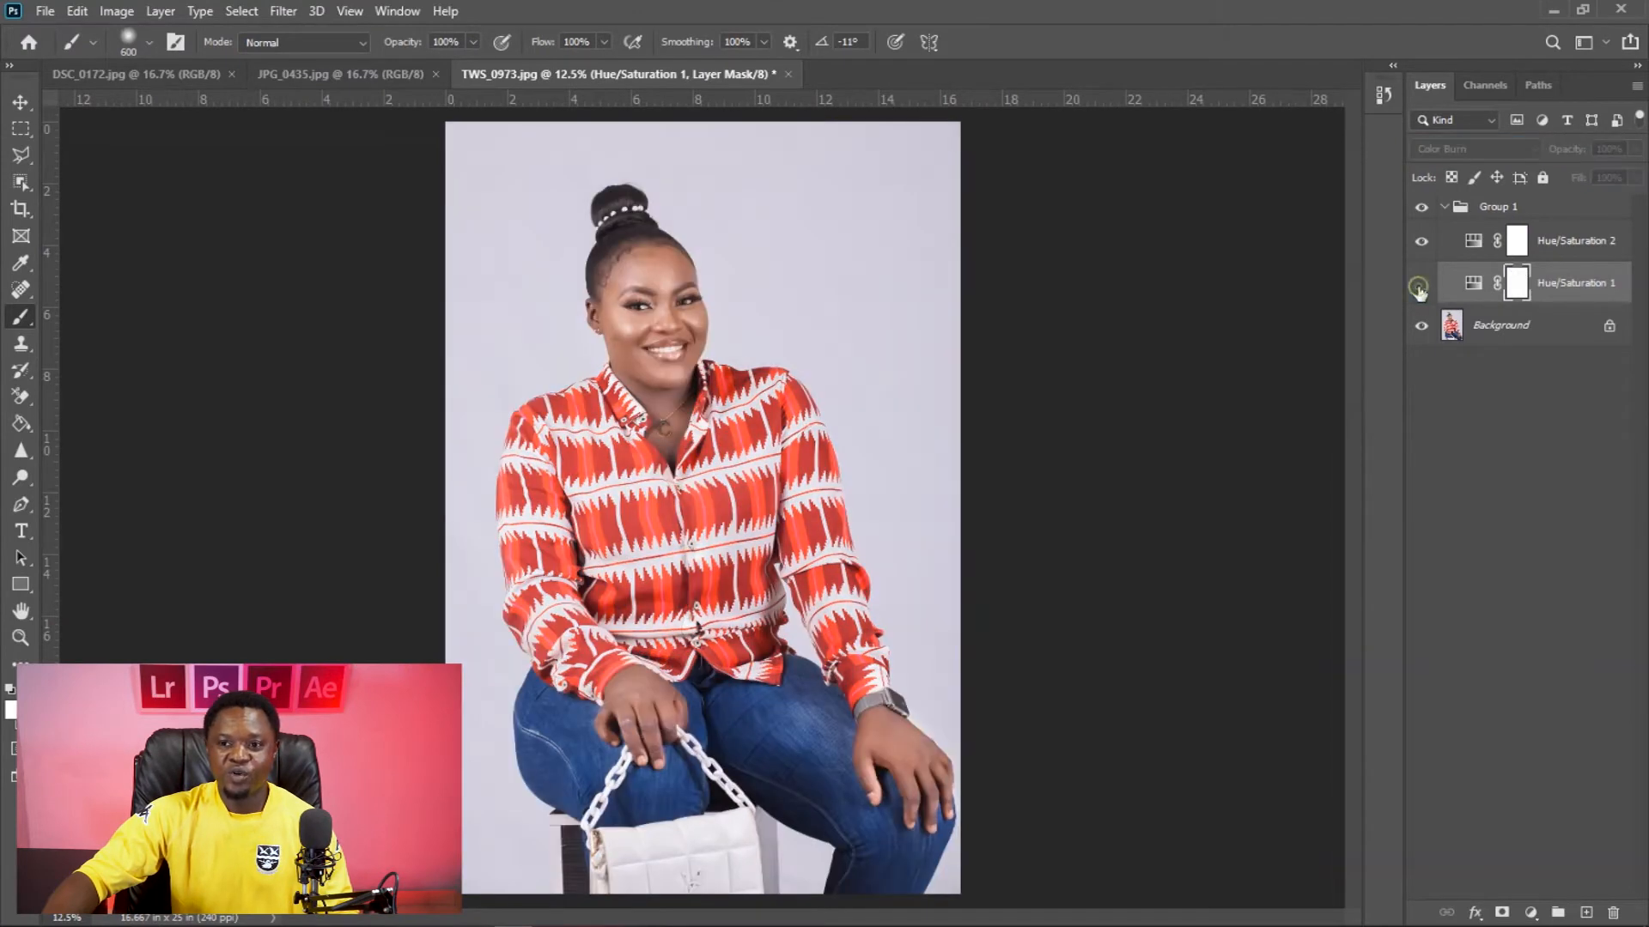
Set the Hue/Saturation 2 layer's blend mode to Color Dodge and lower its Fill to 11%.
click(1518, 248)
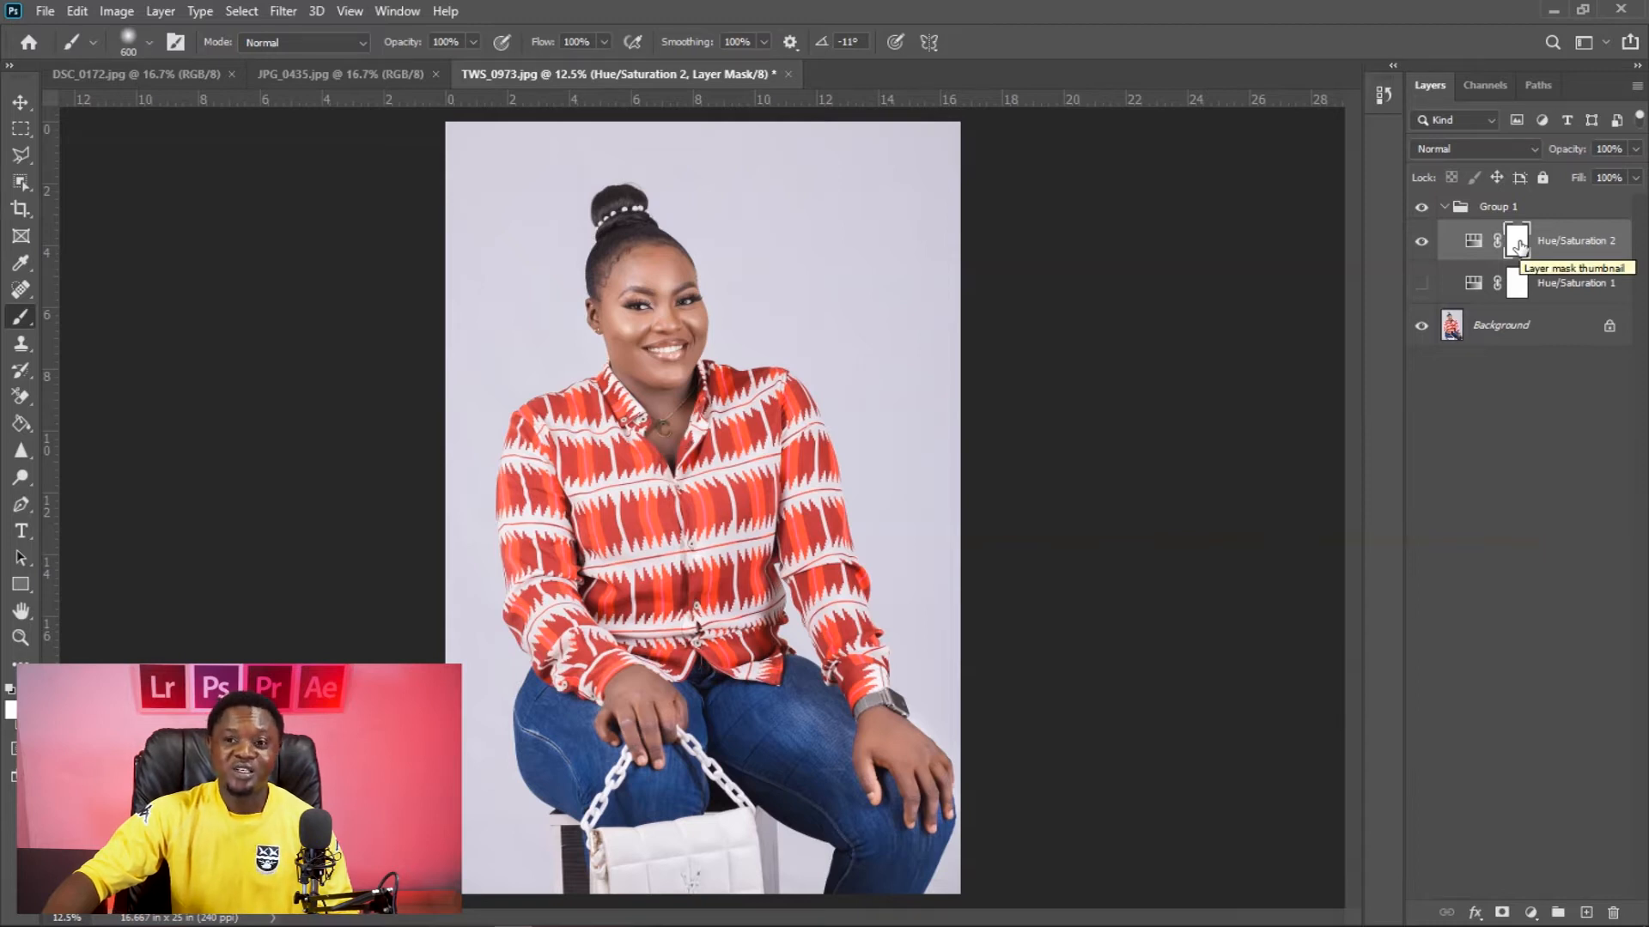
click(1478, 148)
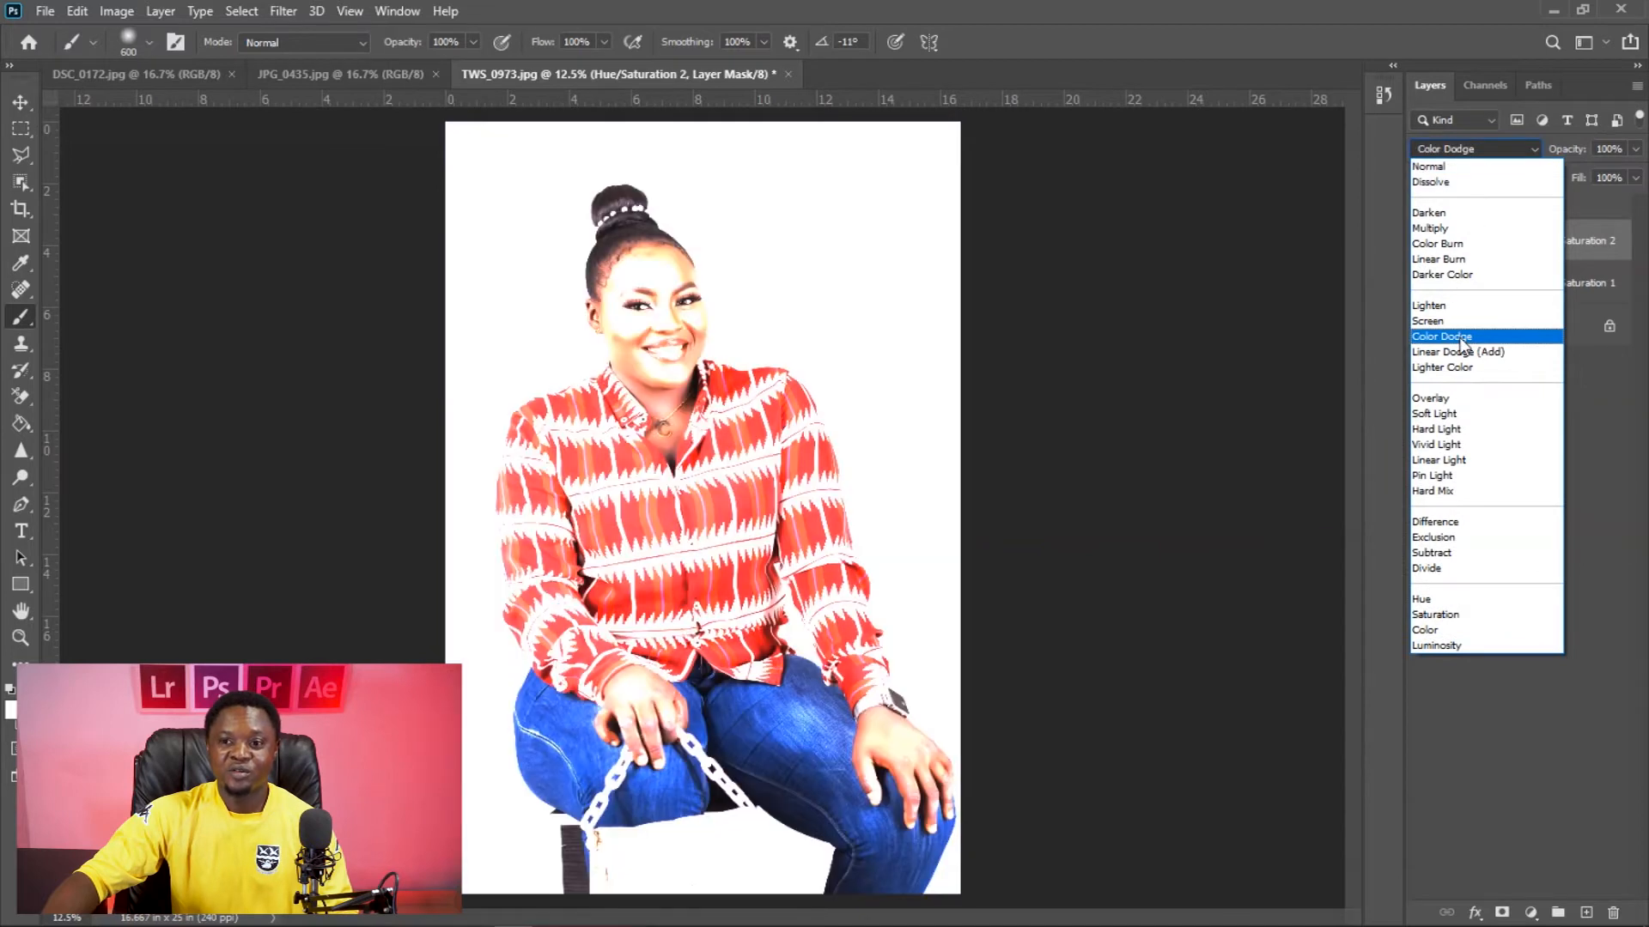
click(1461, 338)
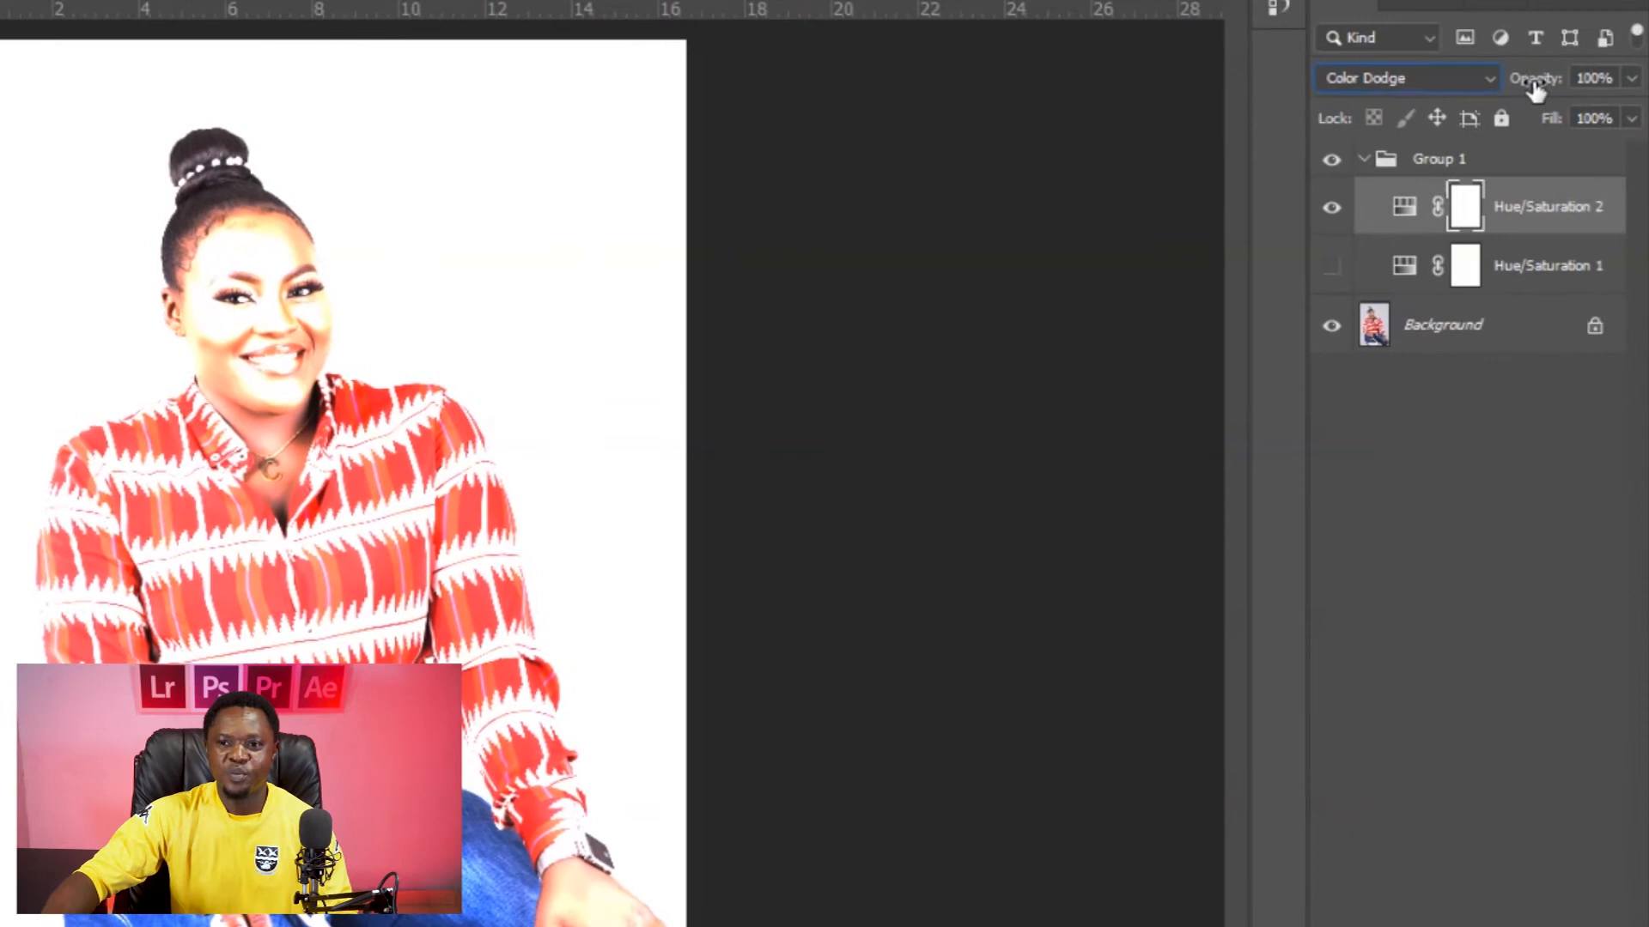
drag(1569, 154, 1556, 157)
drag(1513, 86, 1627, 107)
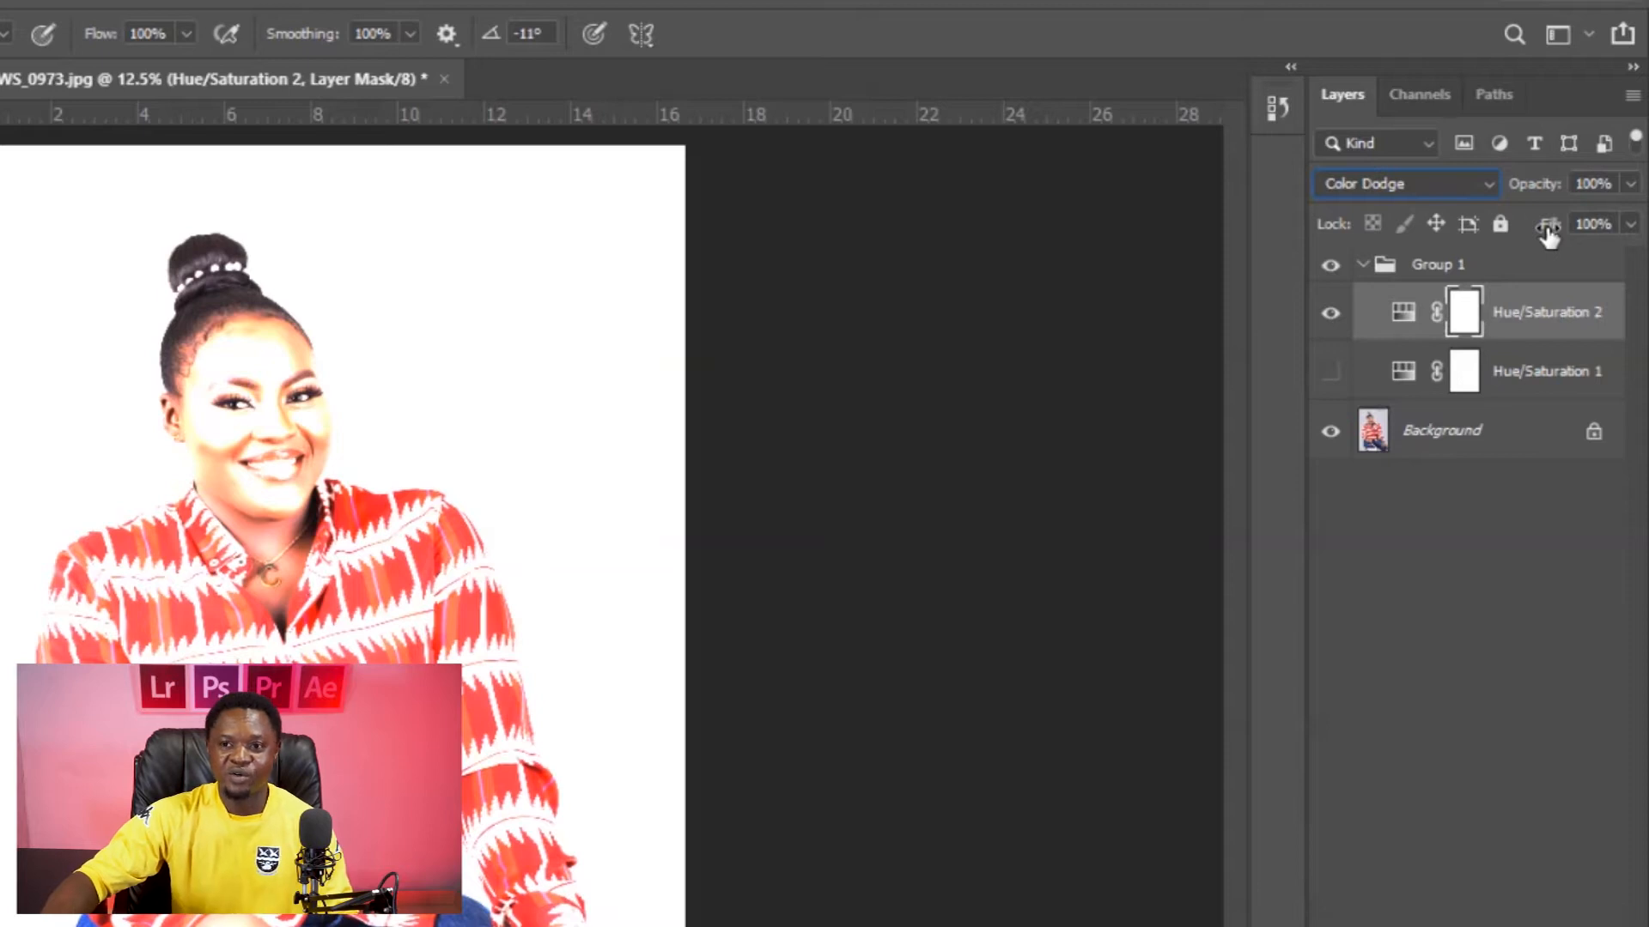
drag(1548, 231, 1485, 184)
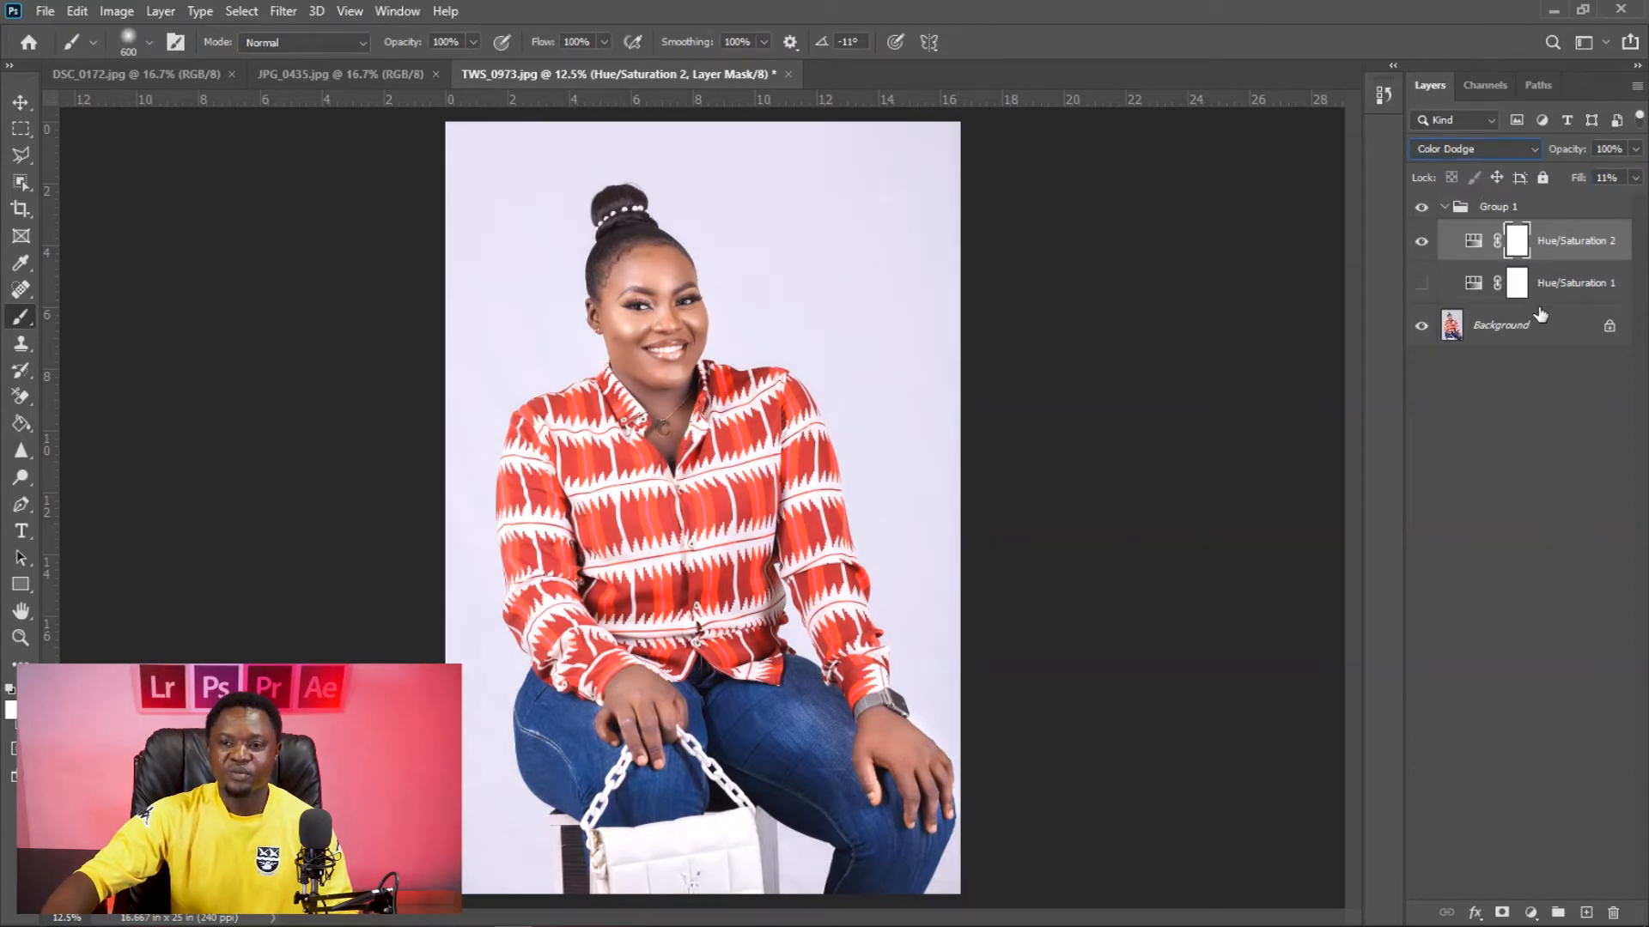
Show Hue/Saturation 1 in place of Hue/Saturation 2 and reduce the Fill of Hue/Saturation 1 to 11%.
click(1421, 245)
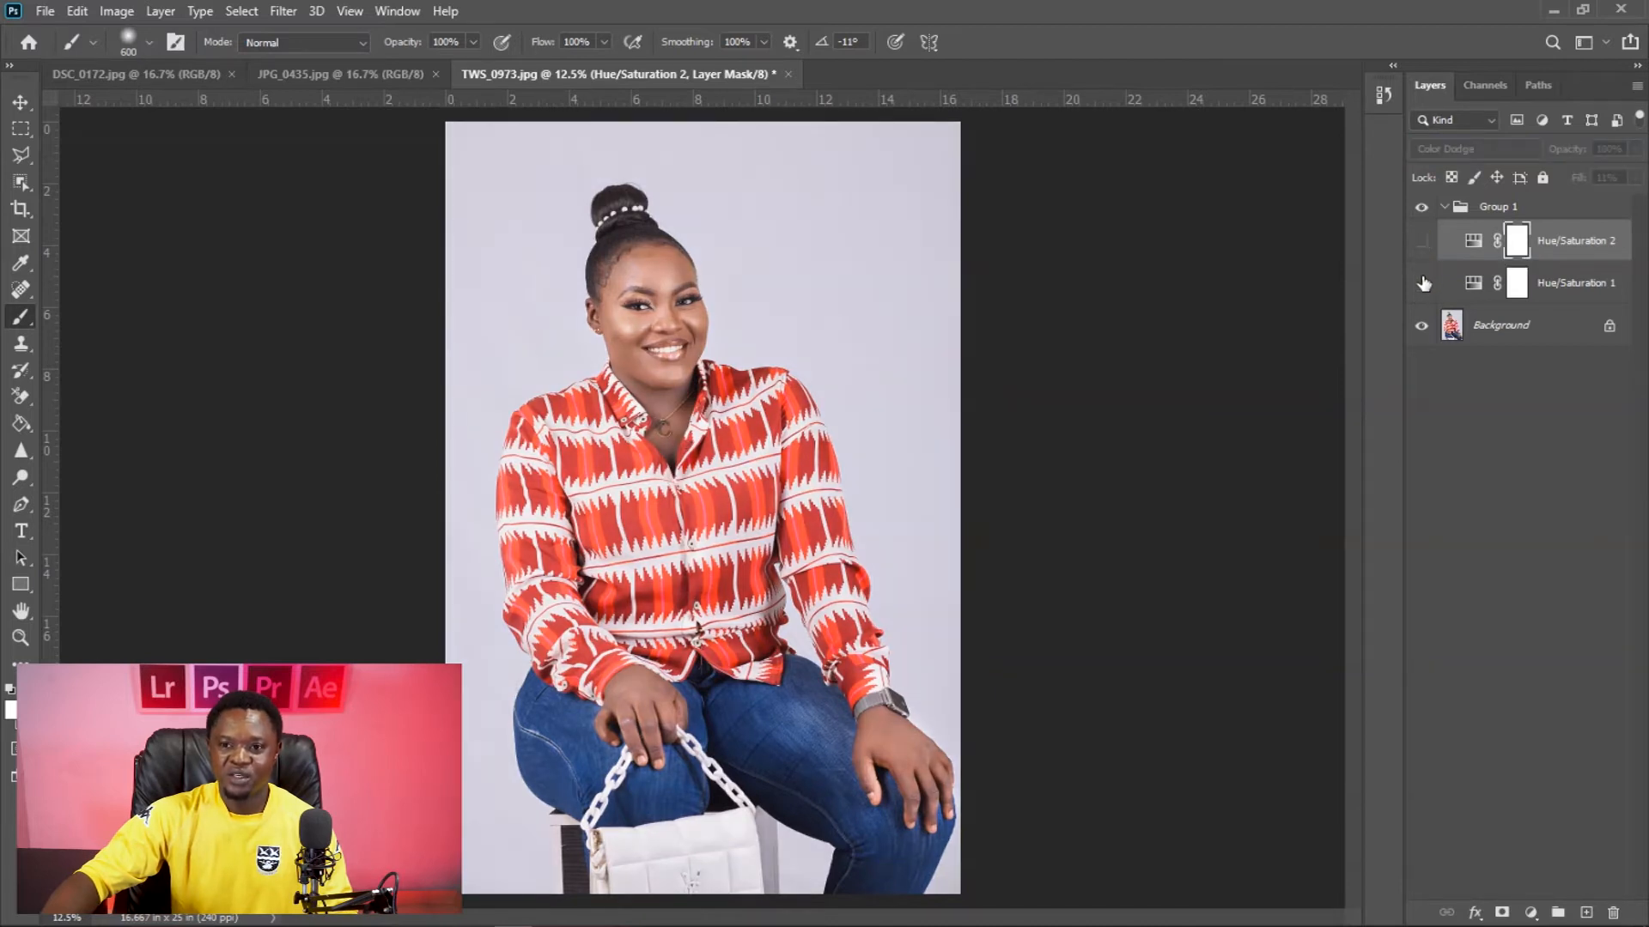
click(1422, 283)
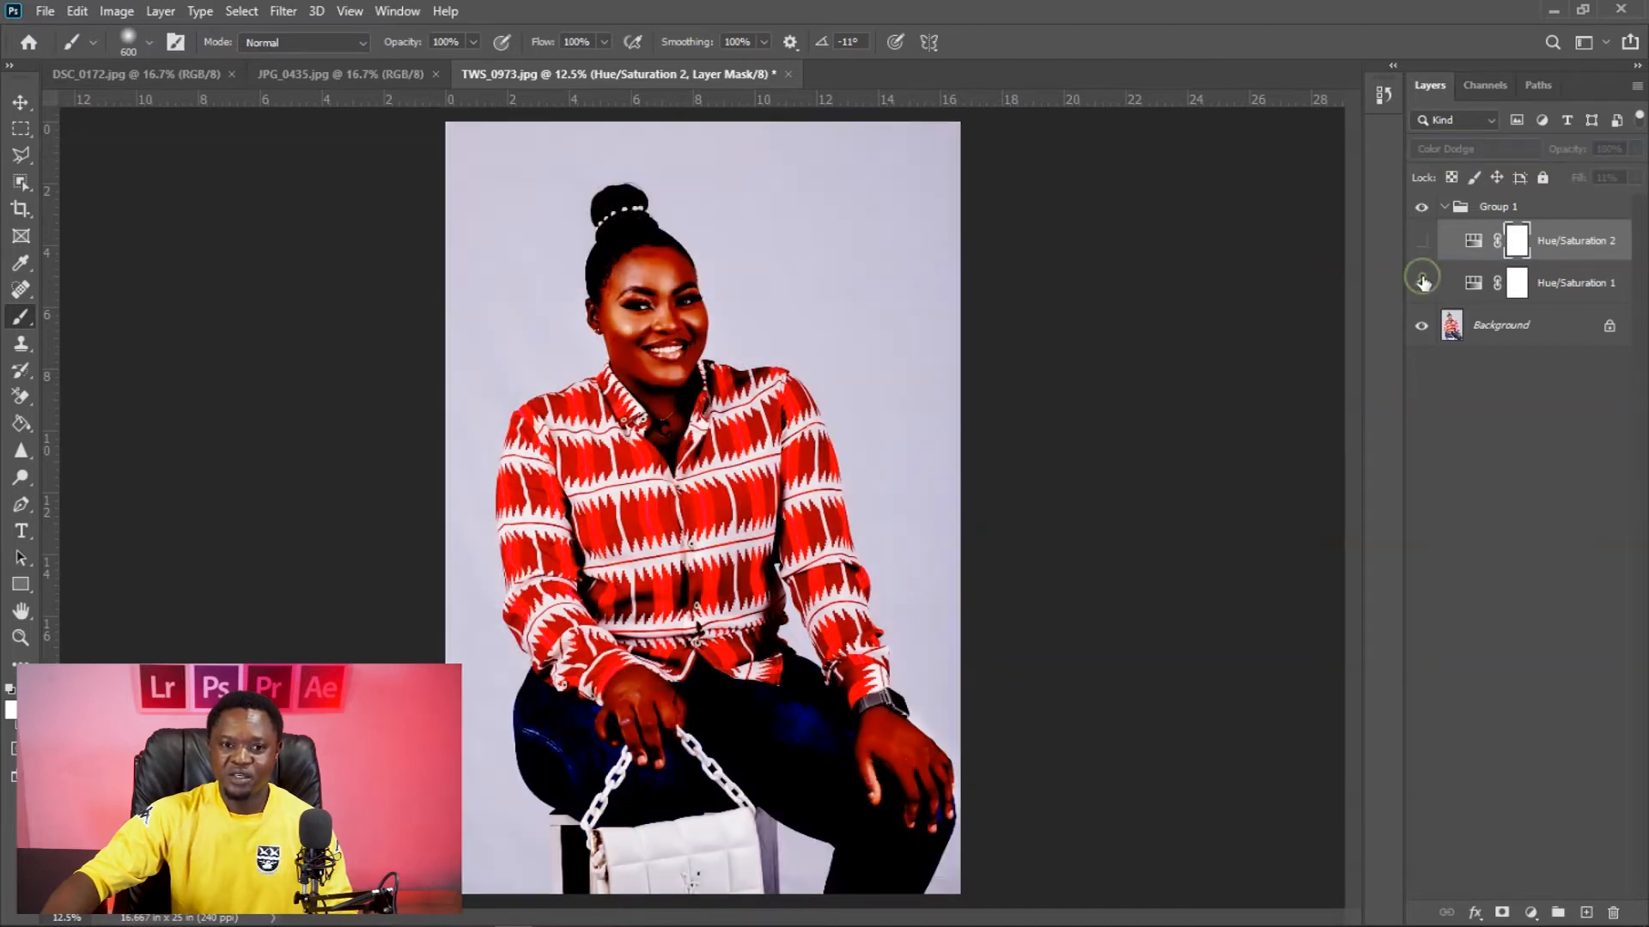
click(1517, 288)
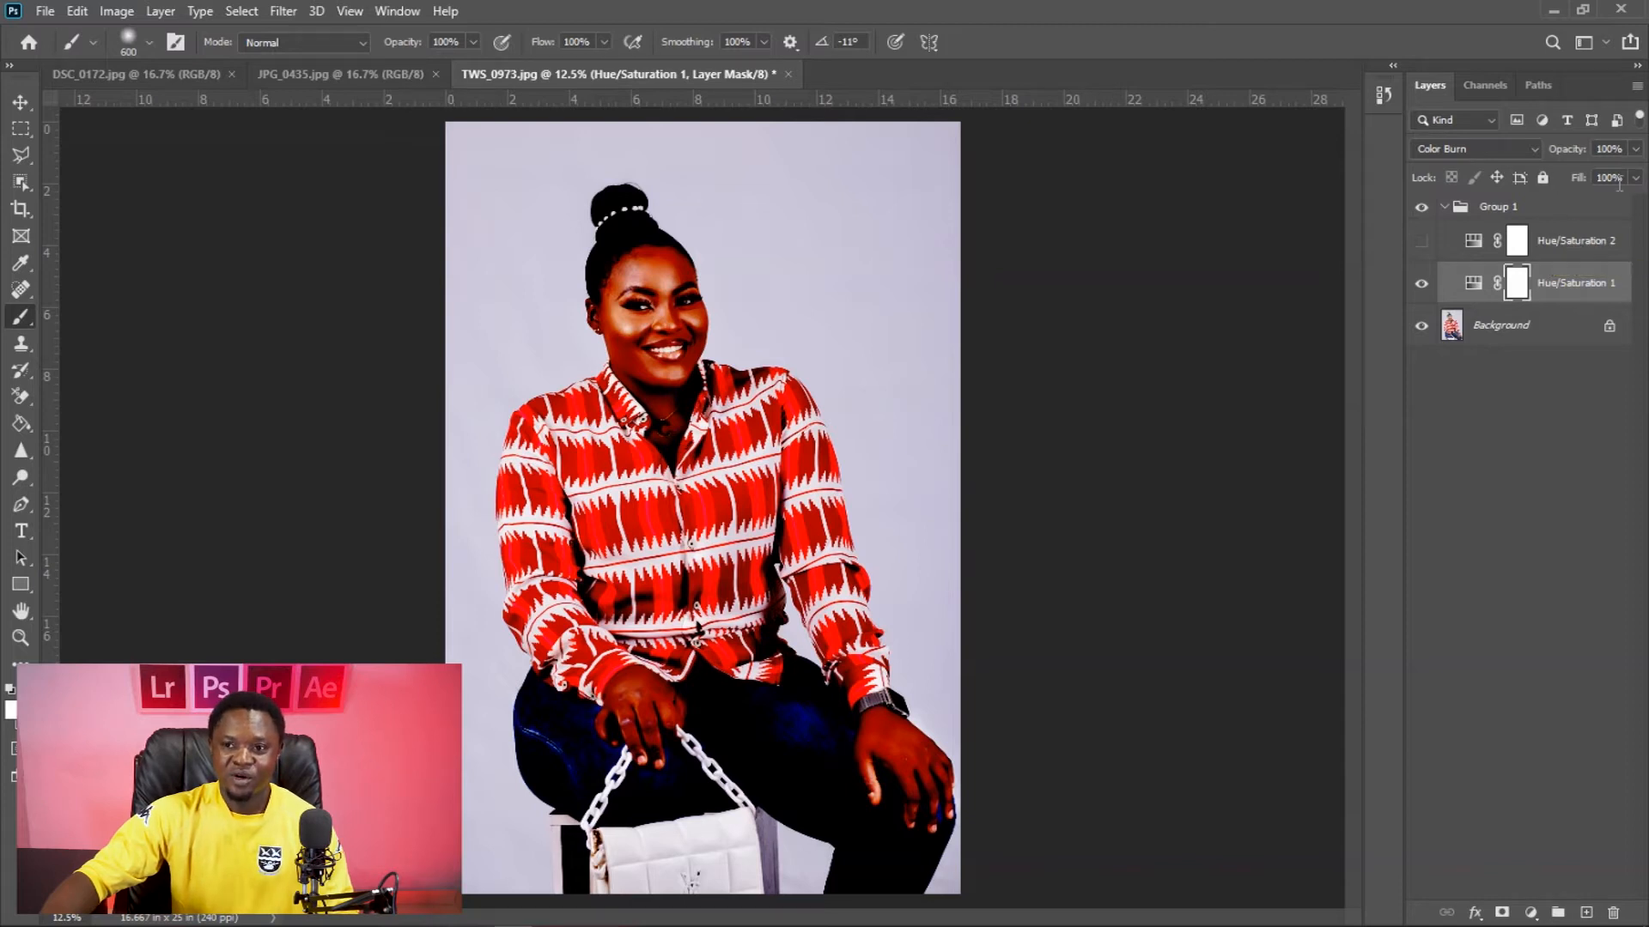
drag(1580, 181, 1550, 185)
drag(1544, 183, 1488, 183)
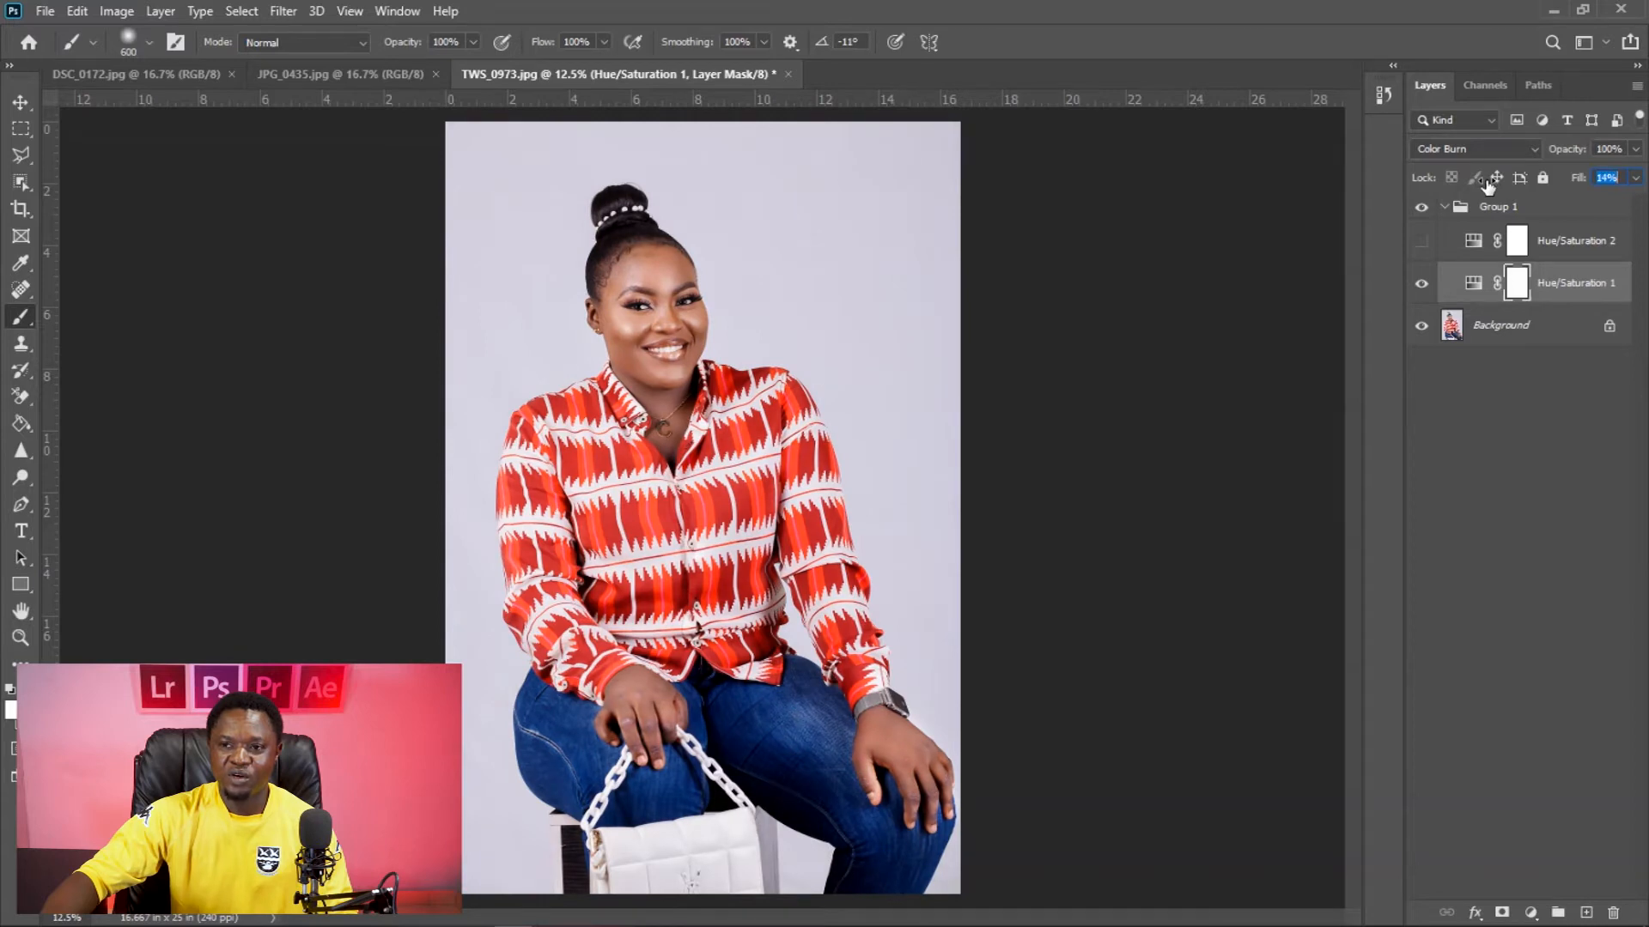
drag(1487, 183, 1487, 185)
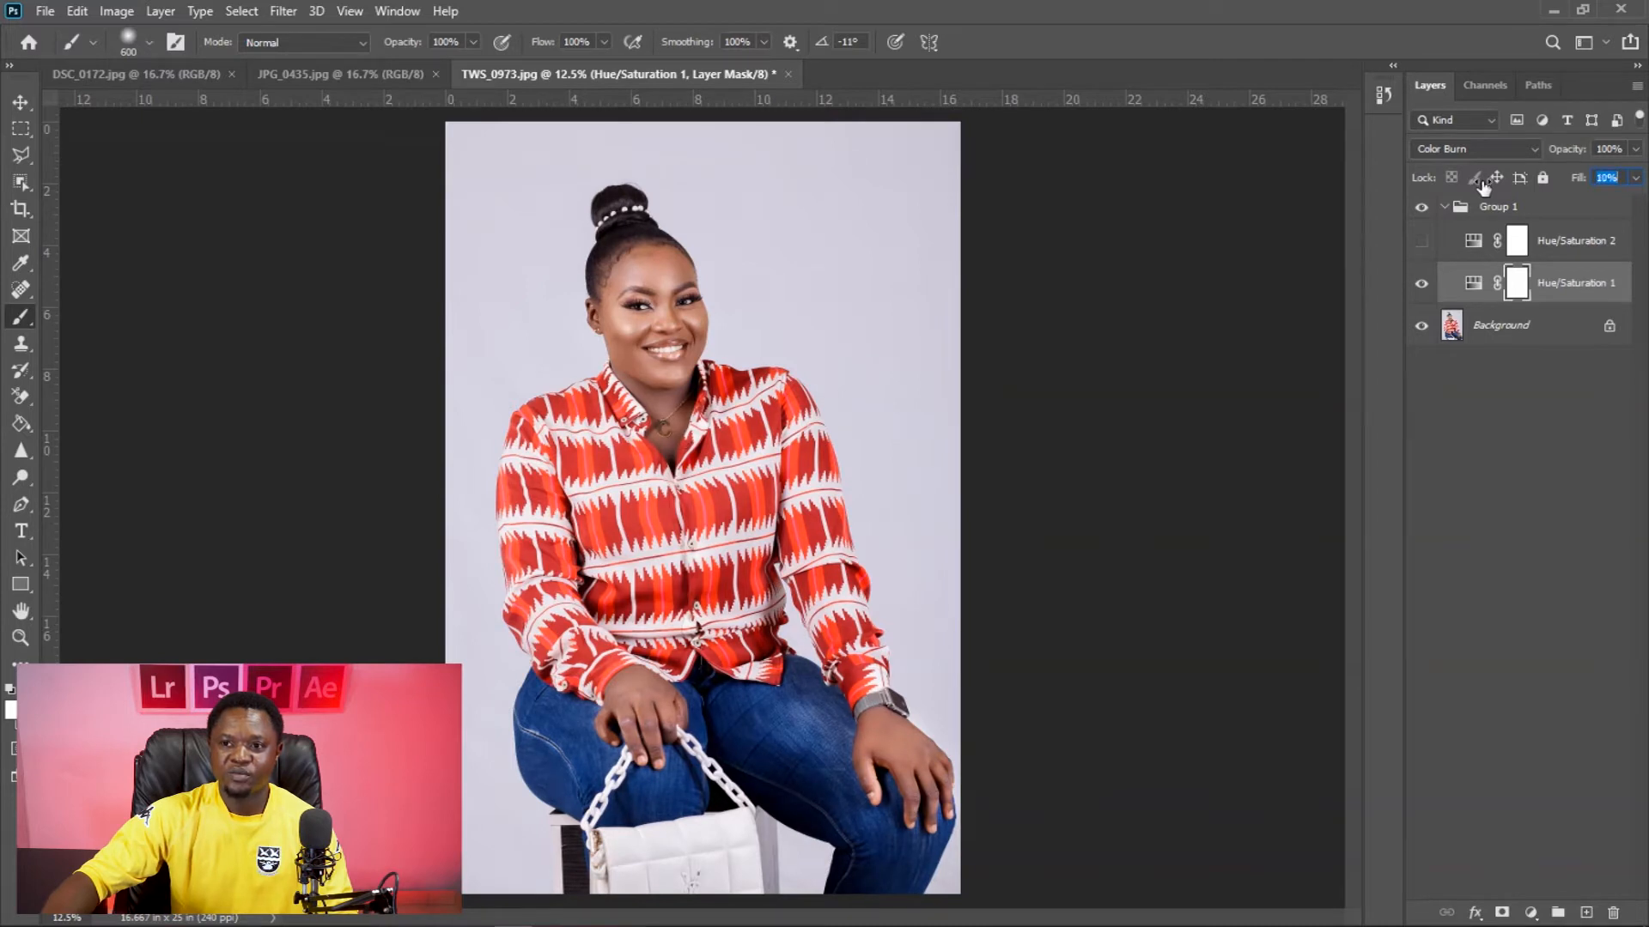
click(1606, 177)
key(Up)
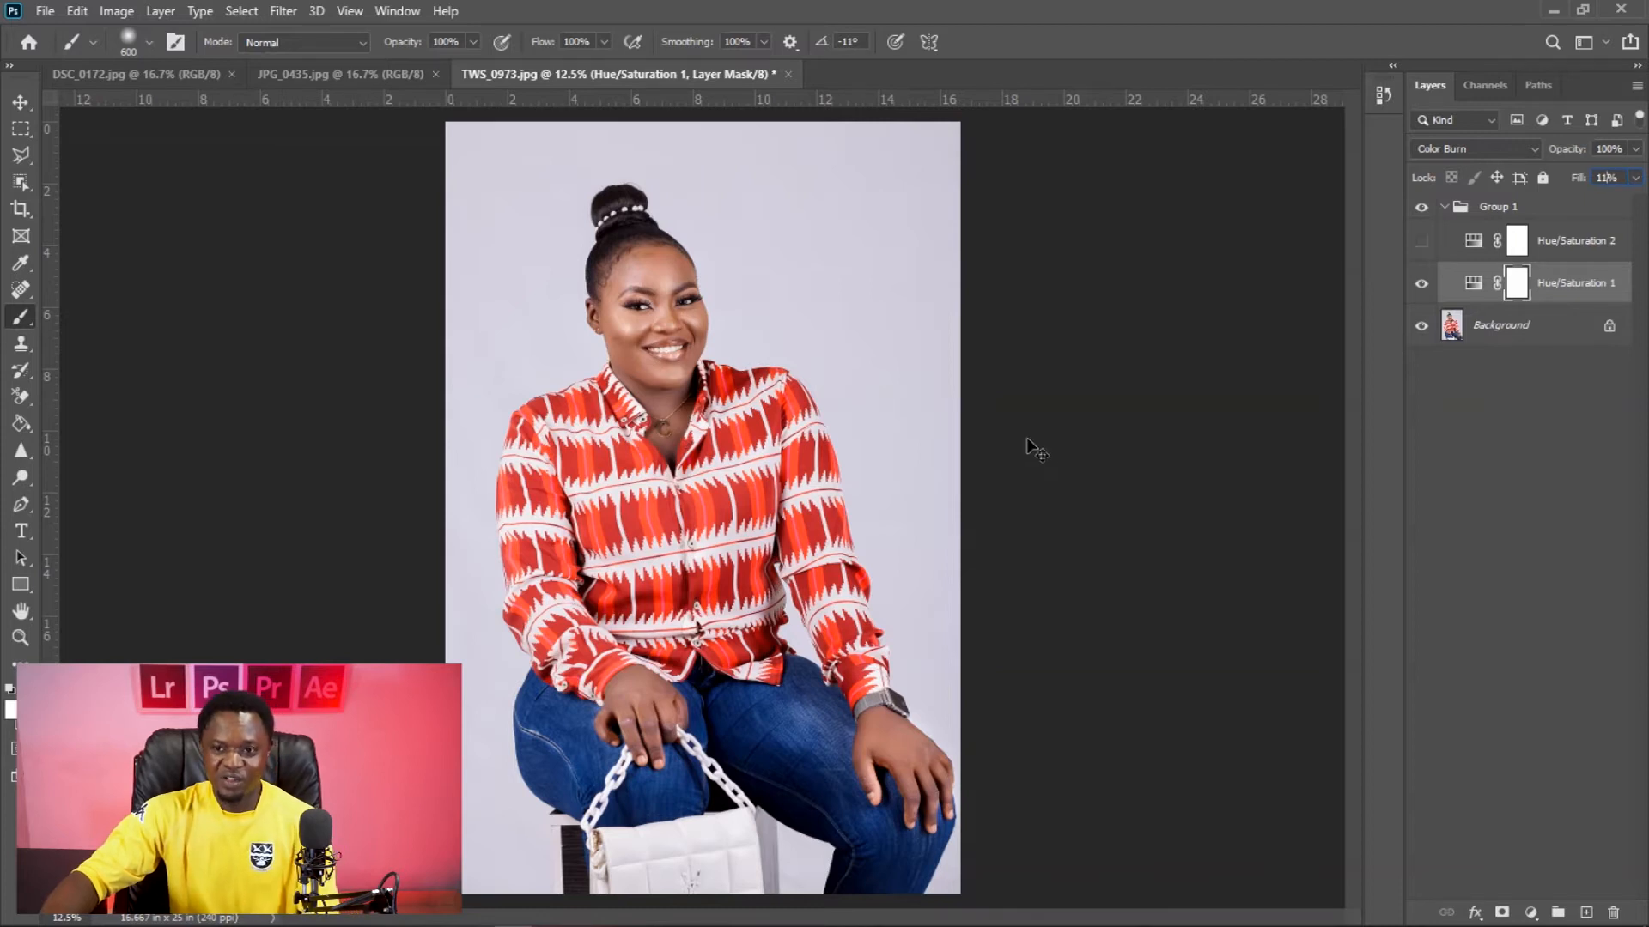
Compare the portrait with and without the Color Burn effect by toggling the visibility of Group 1.
key(ctrl+minus)
scroll(1061, 460, up, 2)
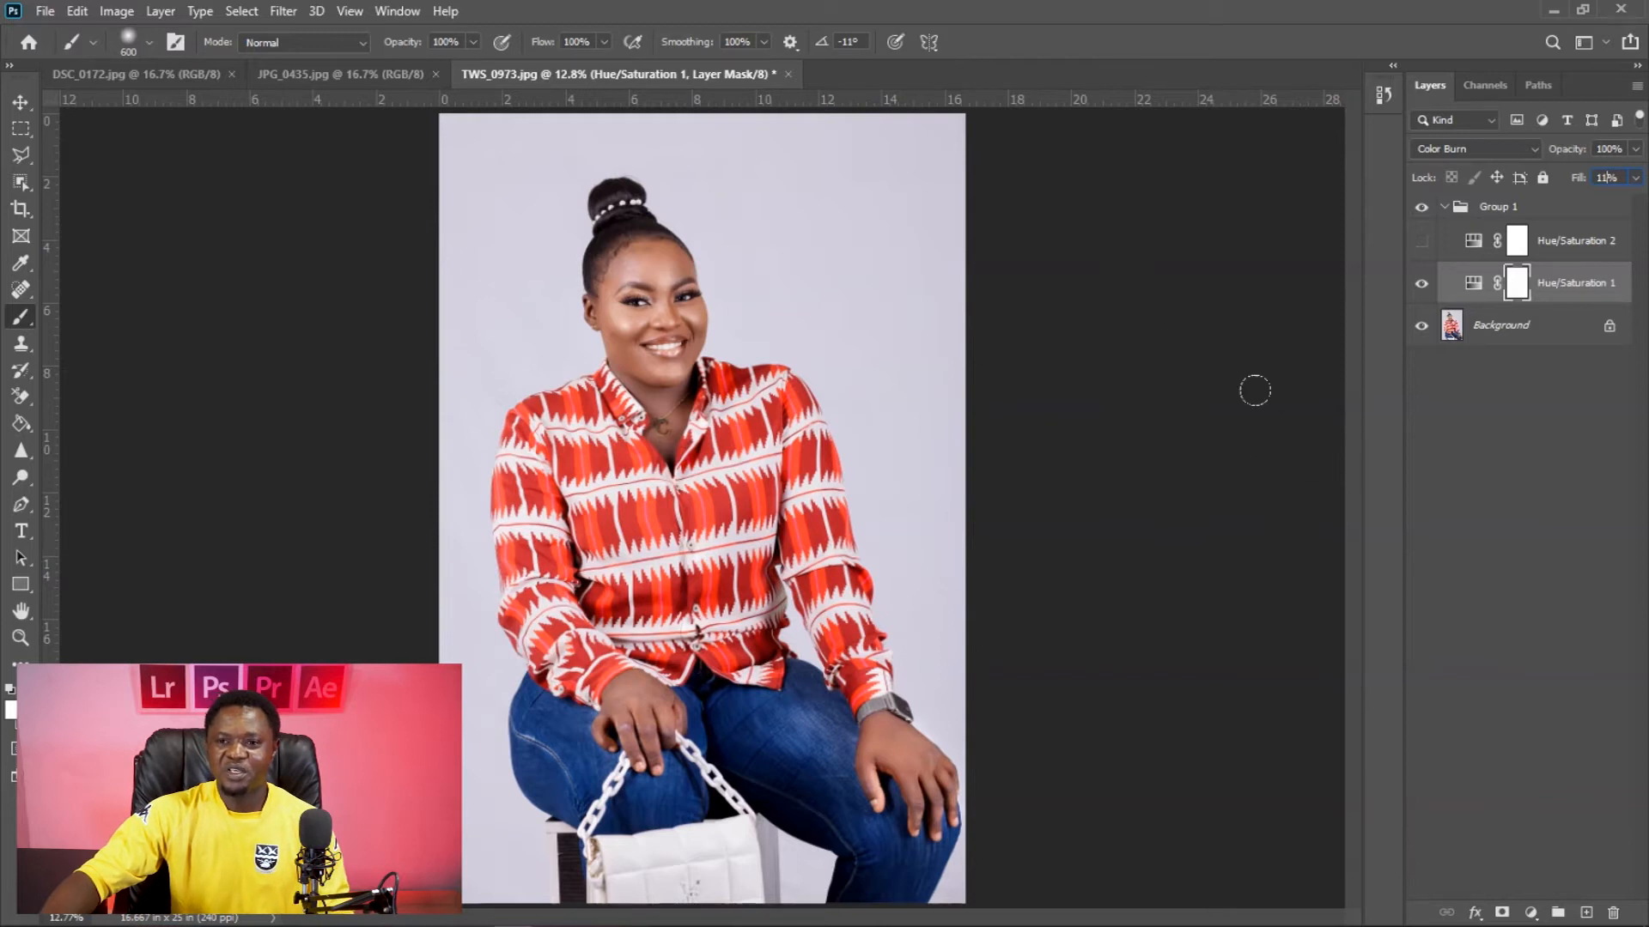
click(1421, 326)
click(1421, 326)
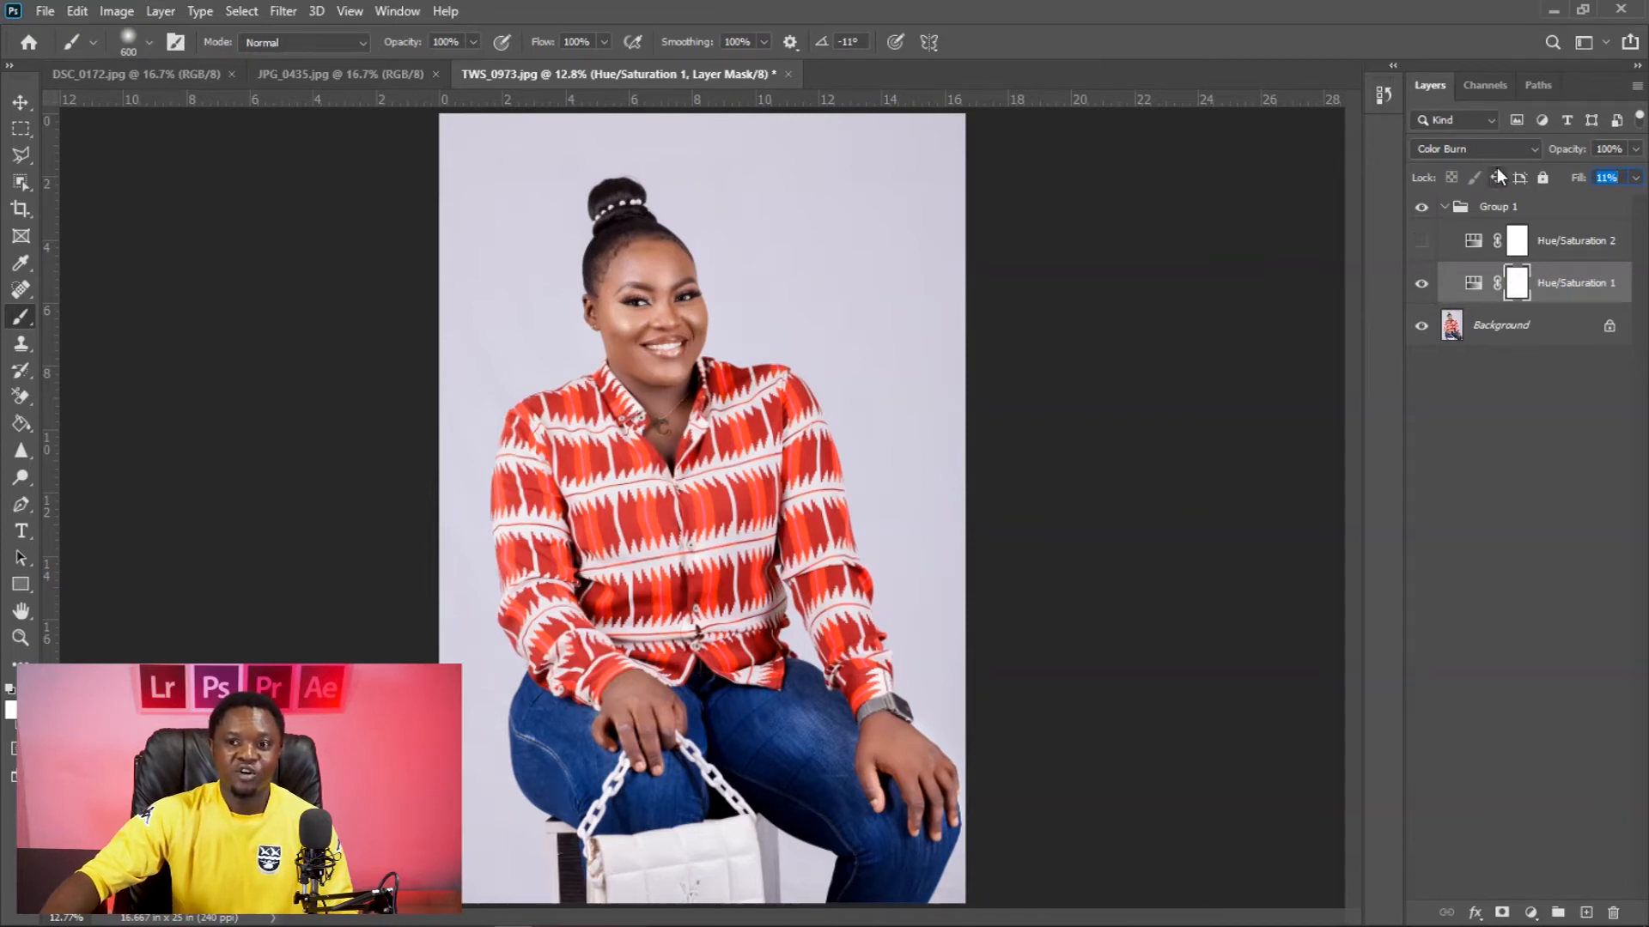
click(1421, 212)
click(1421, 211)
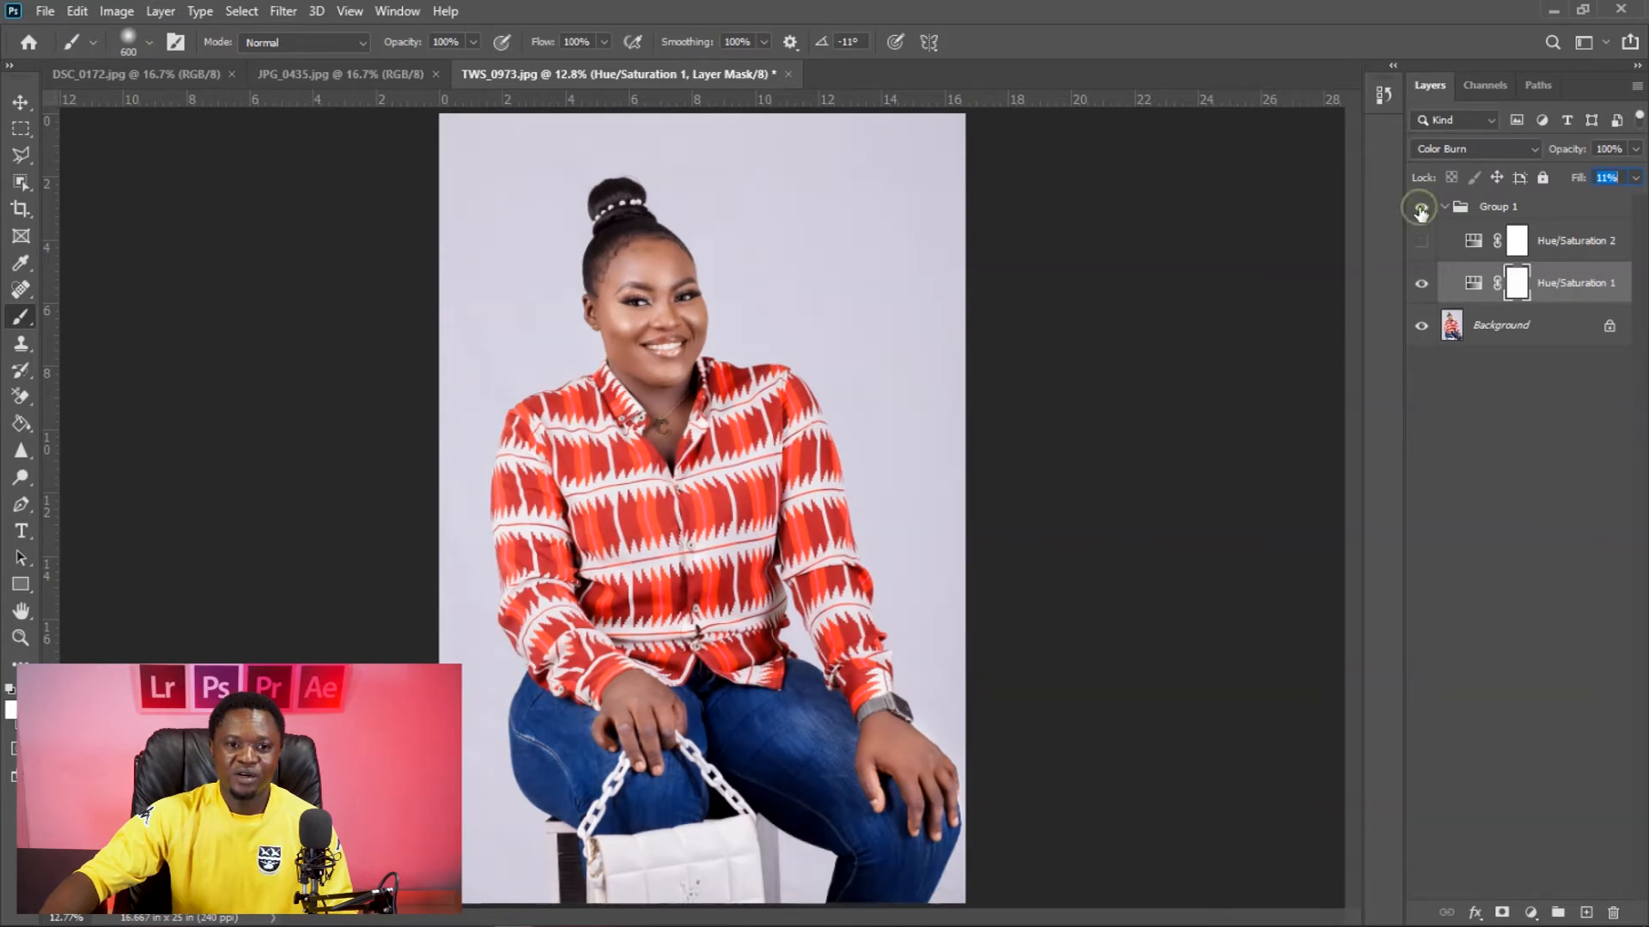
click(1421, 212)
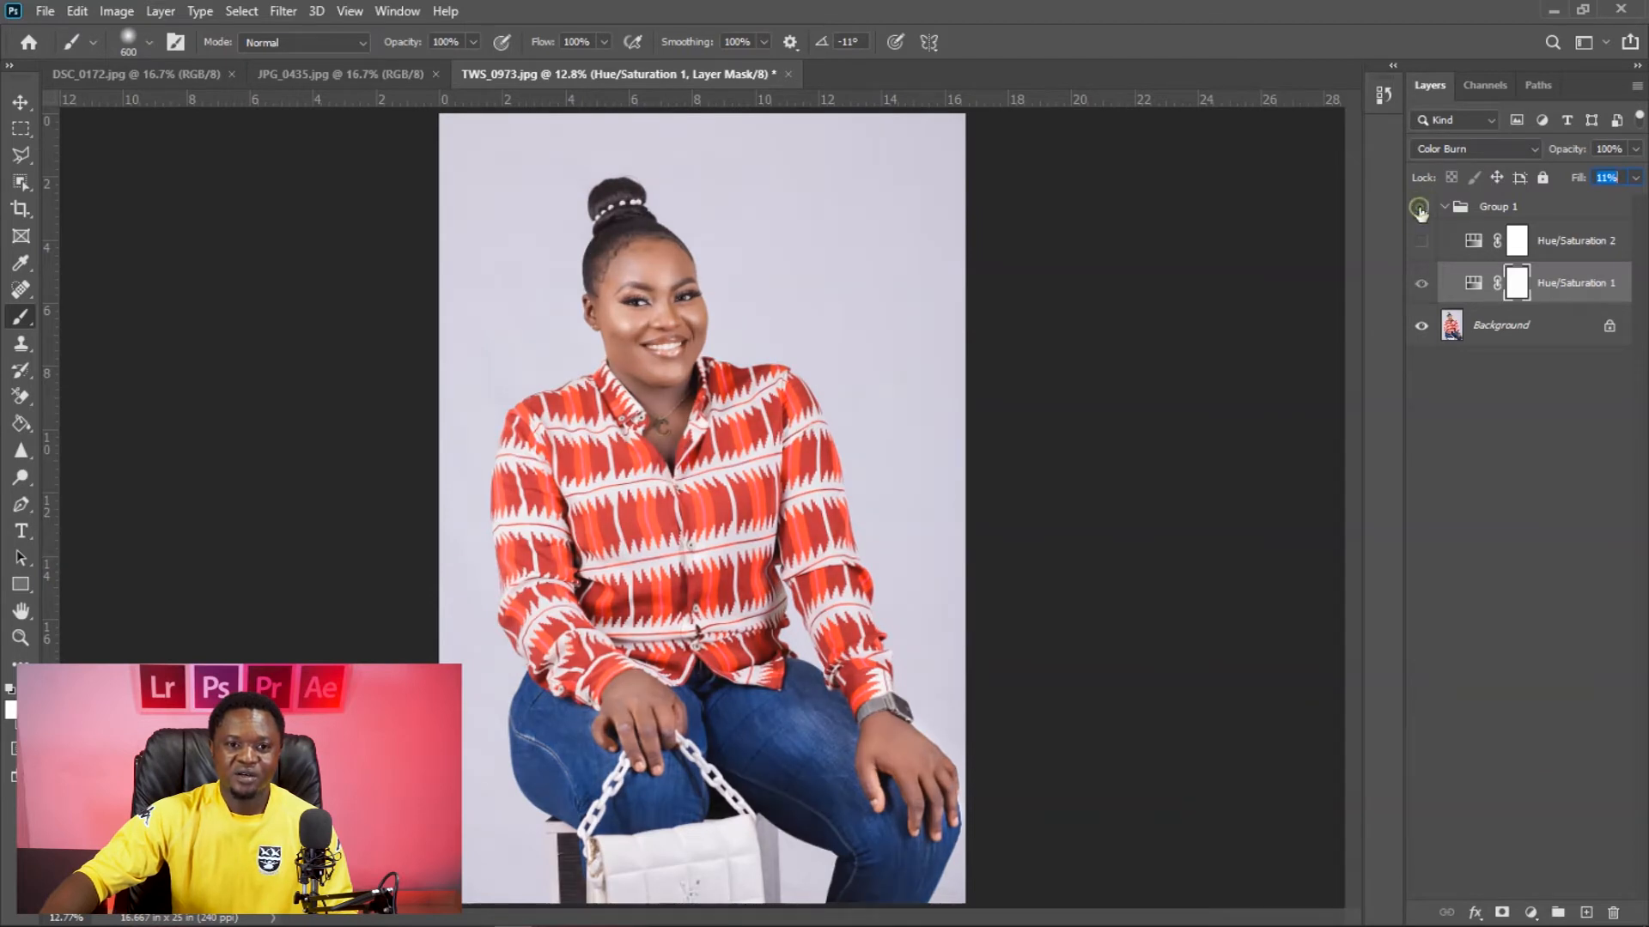
click(1421, 211)
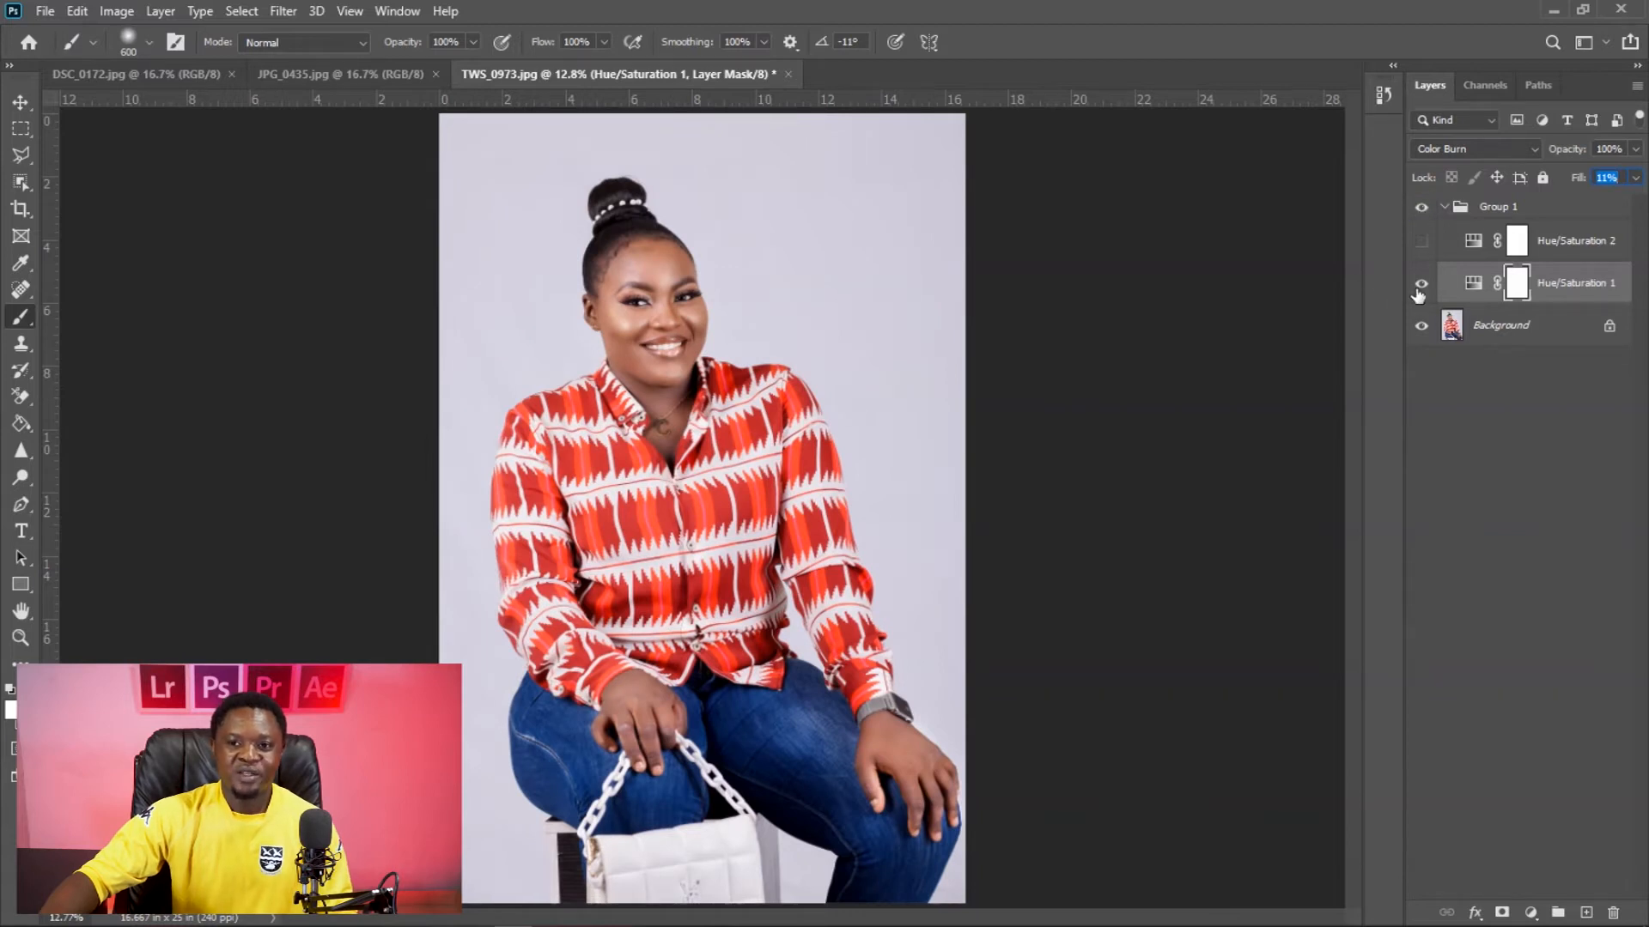
Compare Hue/Saturation 2 alone against the original photo, and leave both Hue/Saturation layers visible.
click(1422, 244)
click(1422, 287)
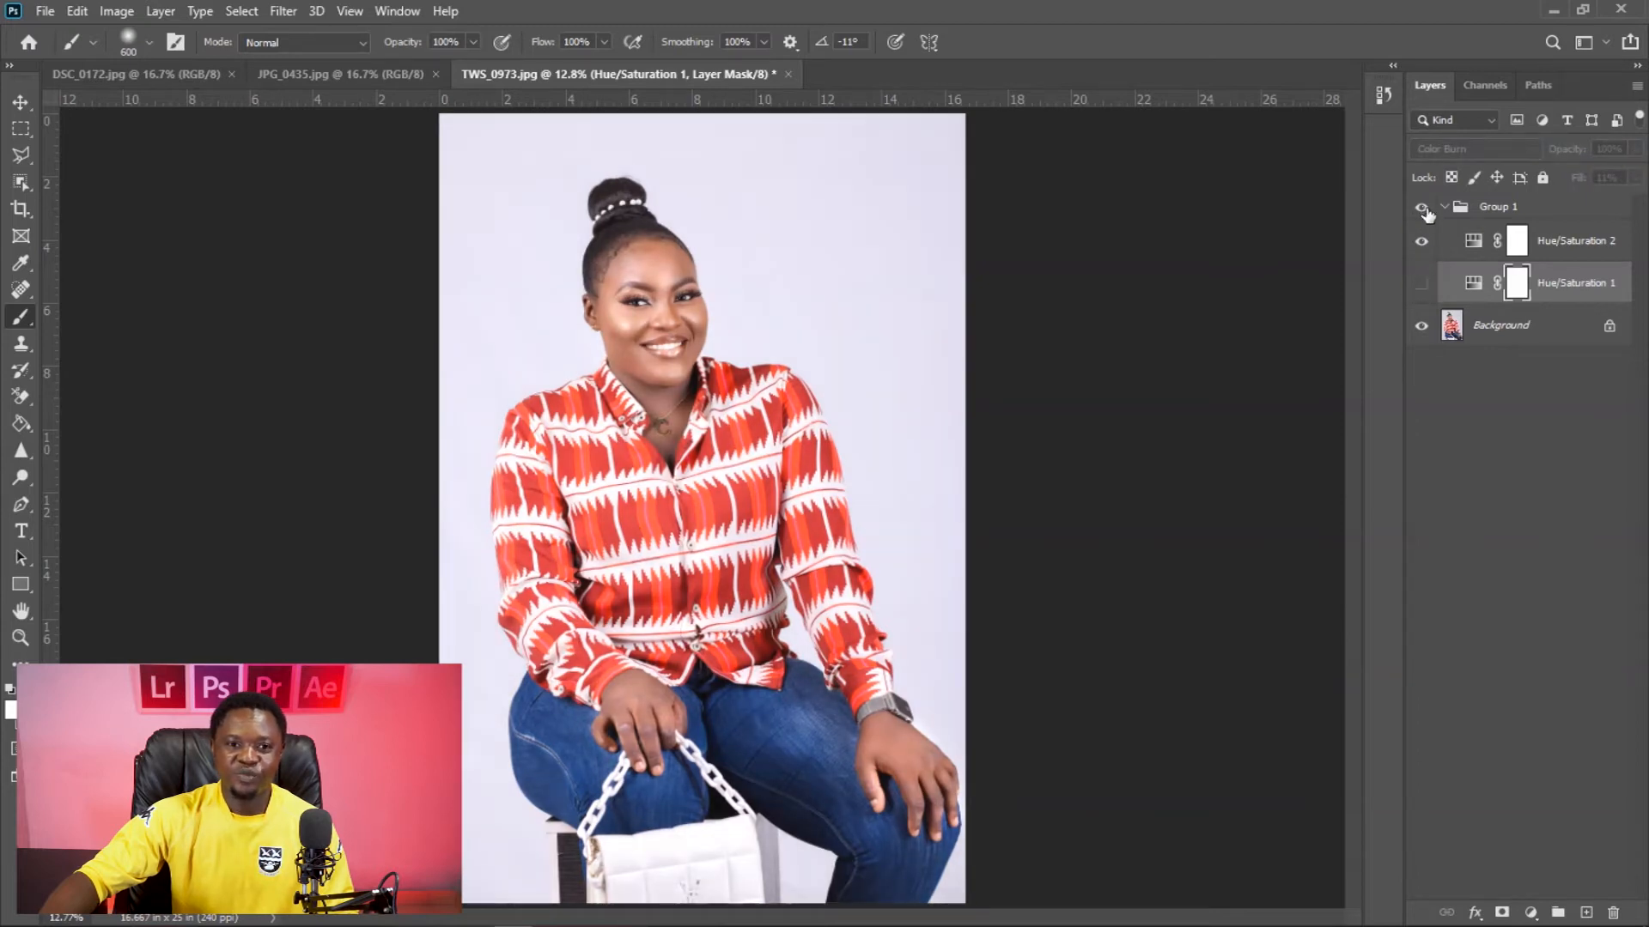
click(1424, 209)
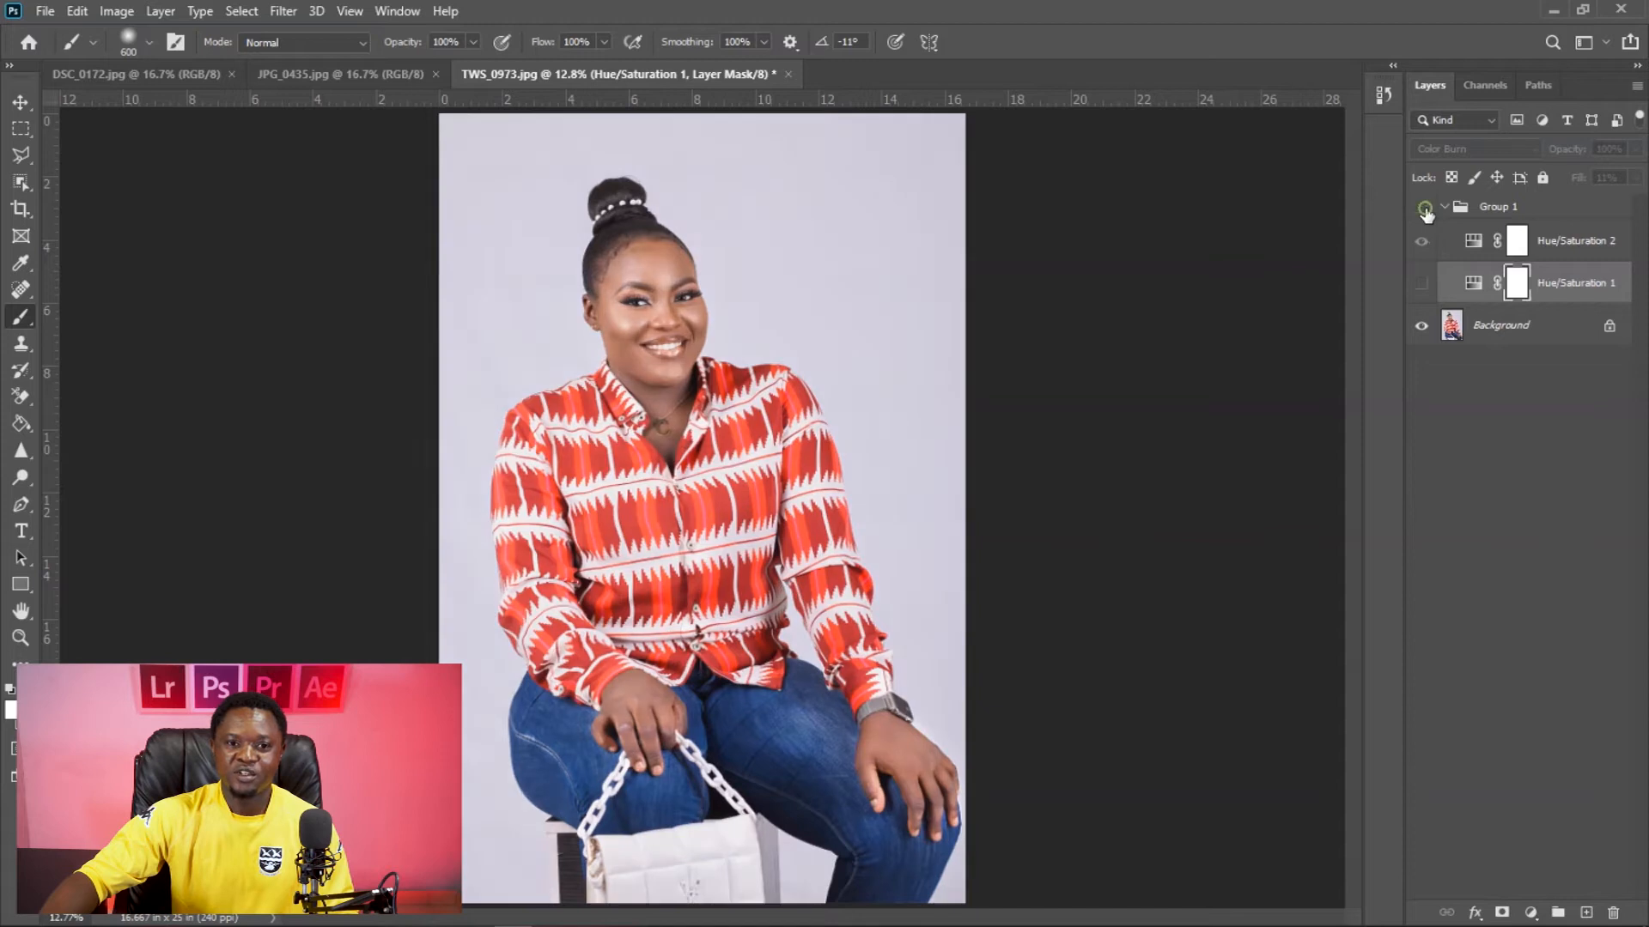
click(1424, 210)
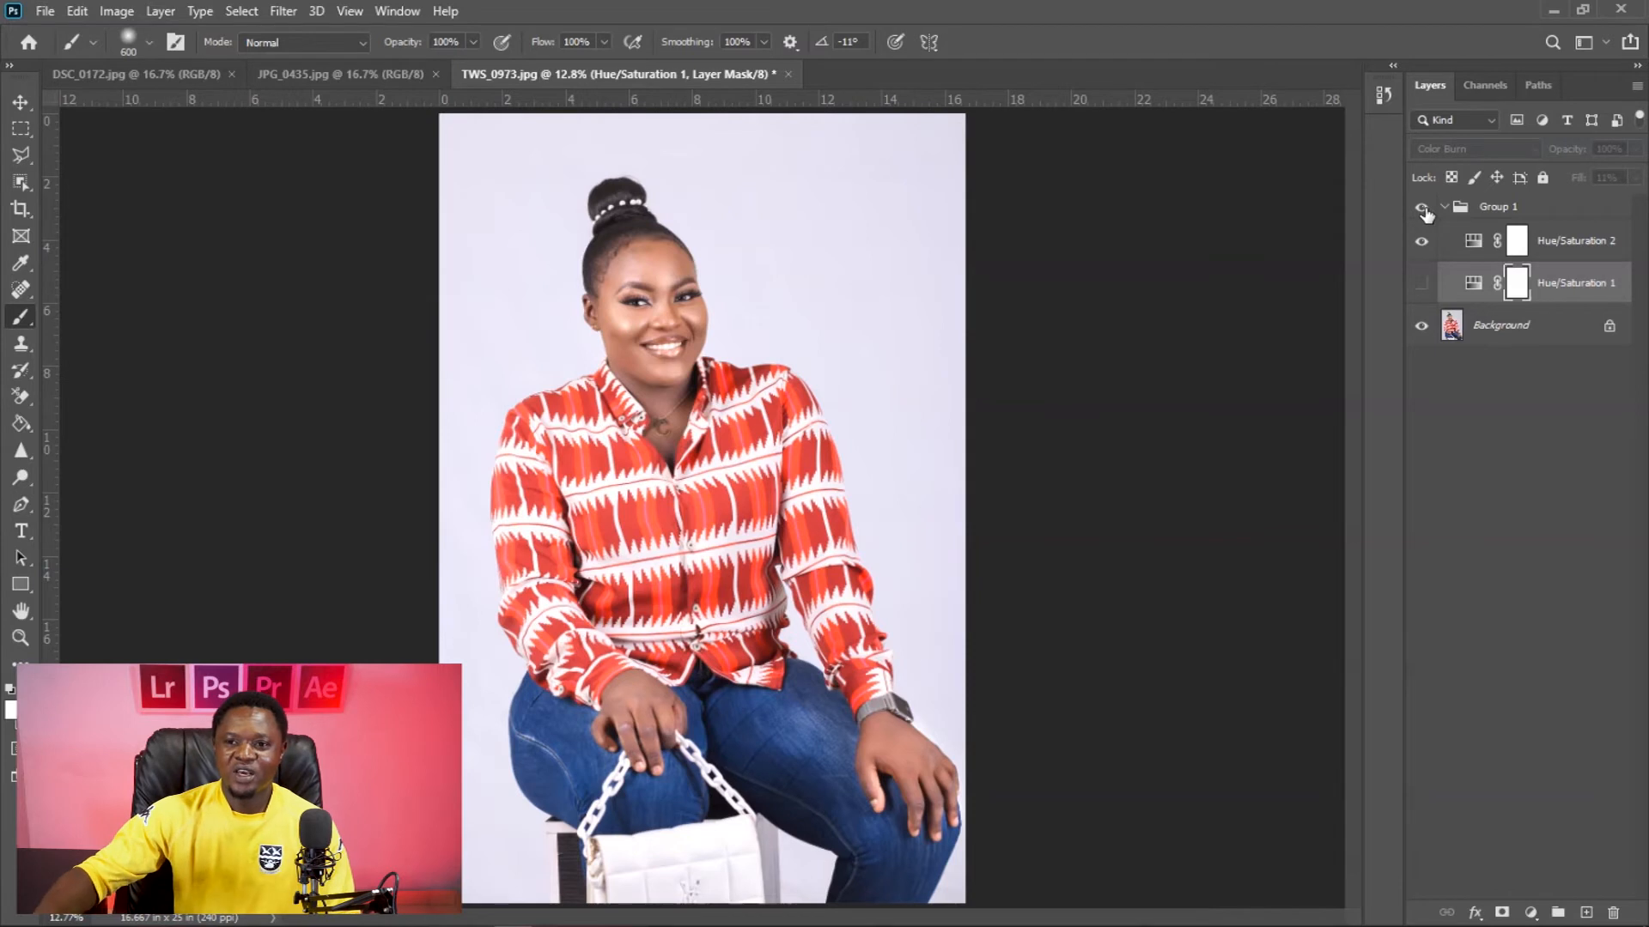
click(1421, 286)
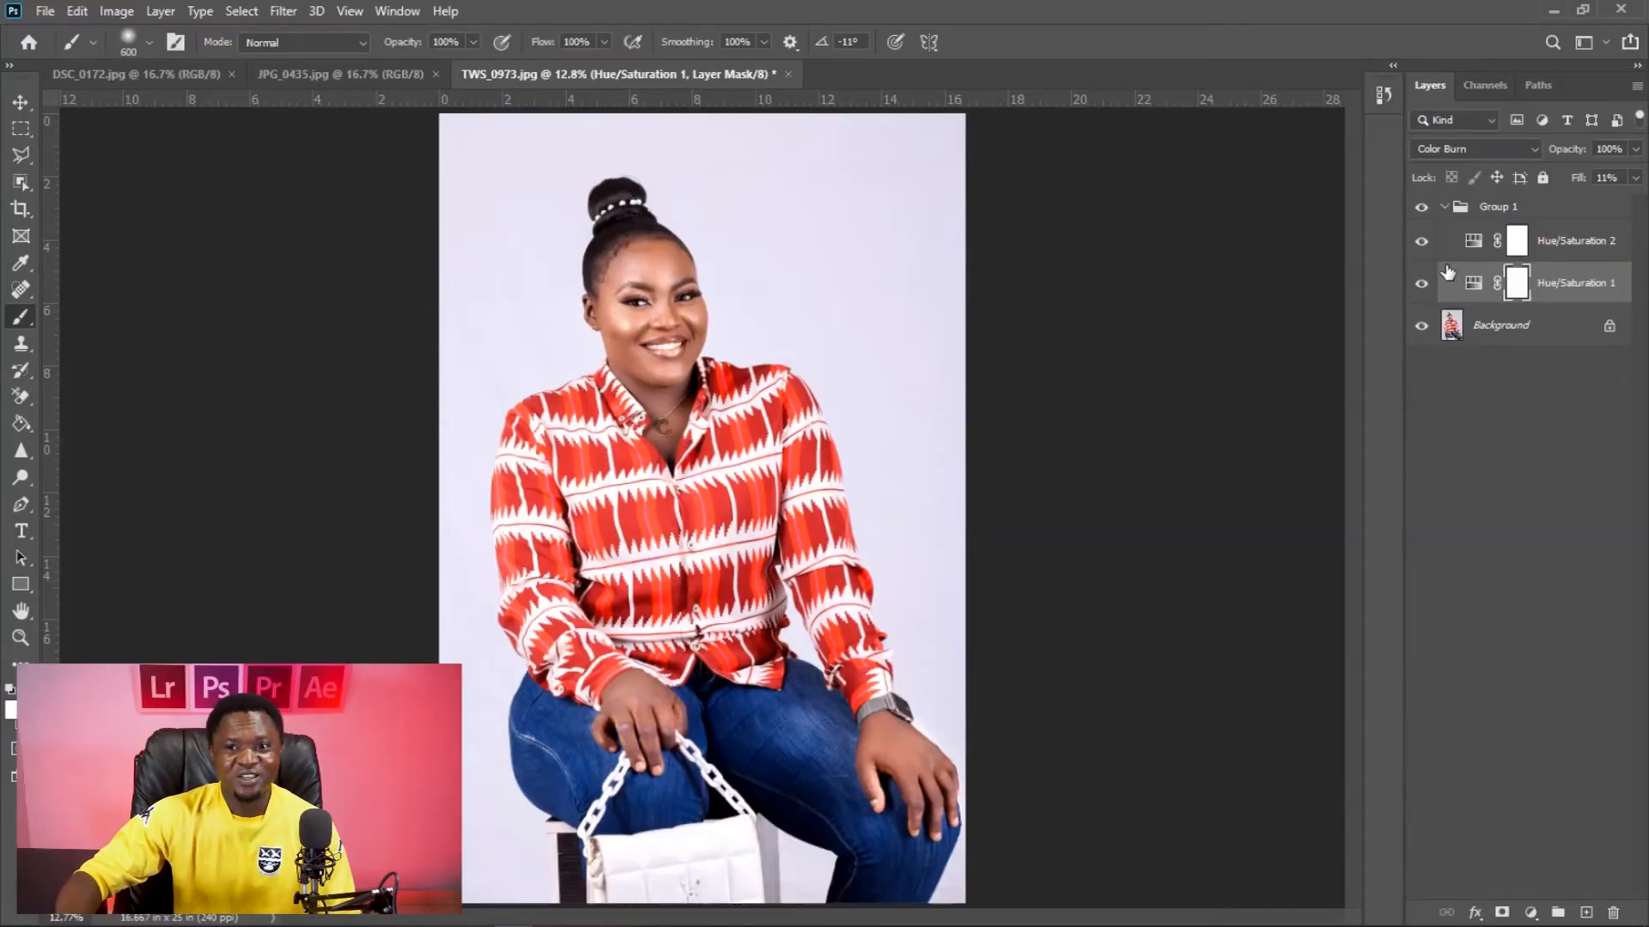
Compare the seated woman's portrait before and after both Hue/Saturation adjustments by toggling Group 1's visibility, leaving the group visible.
click(1421, 208)
click(1419, 210)
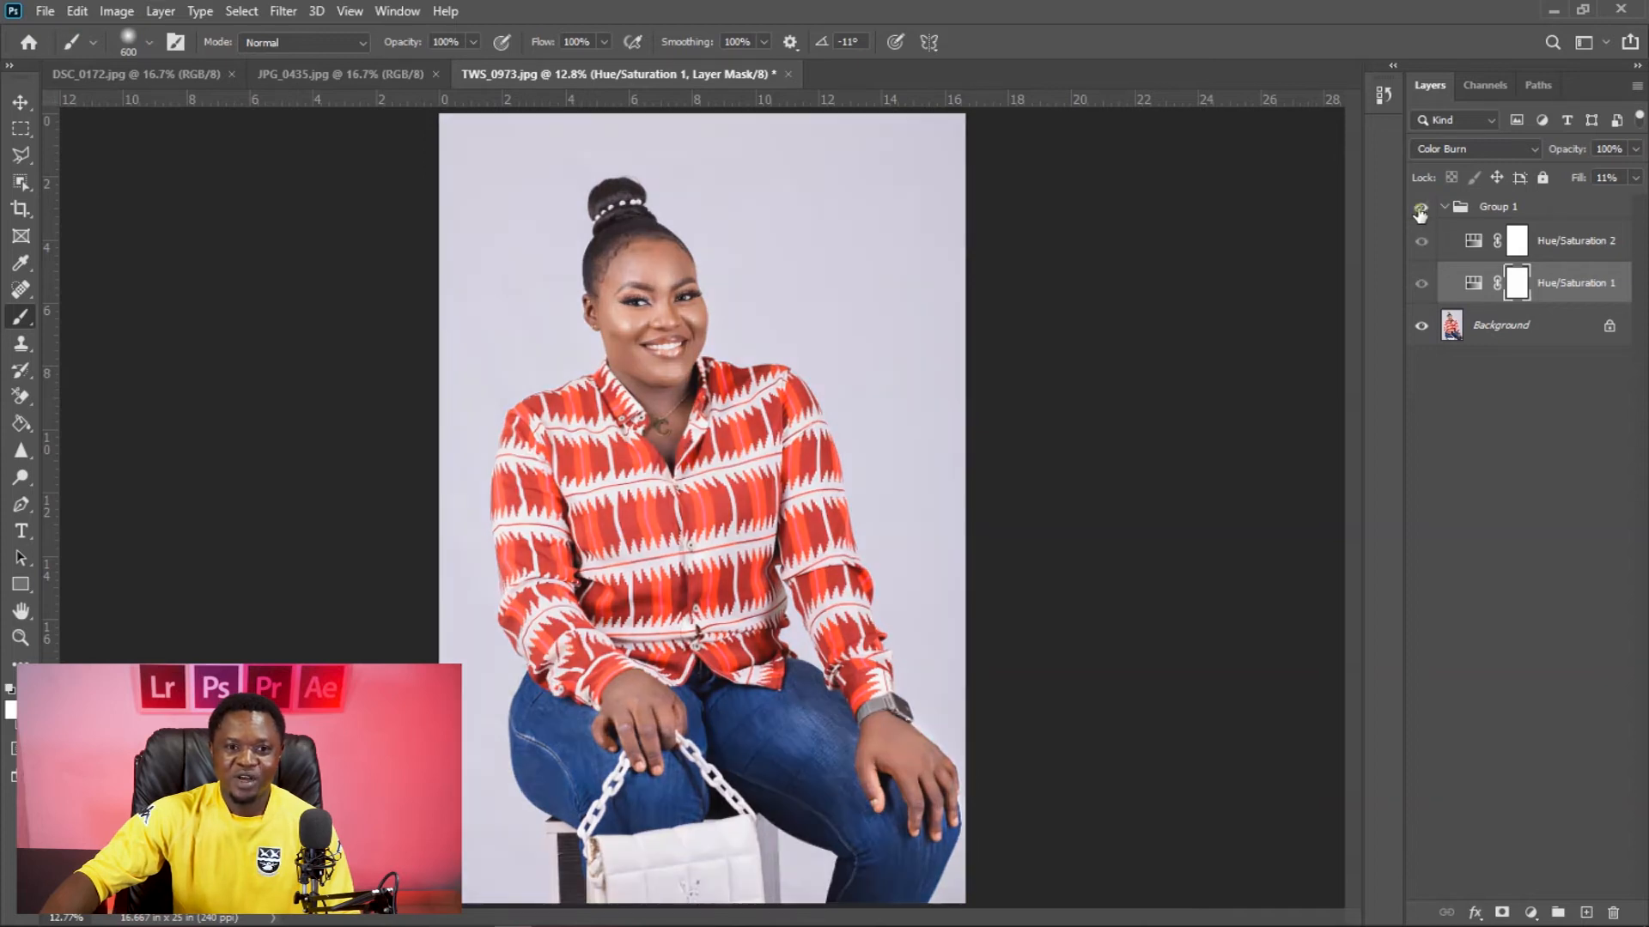
click(1420, 209)
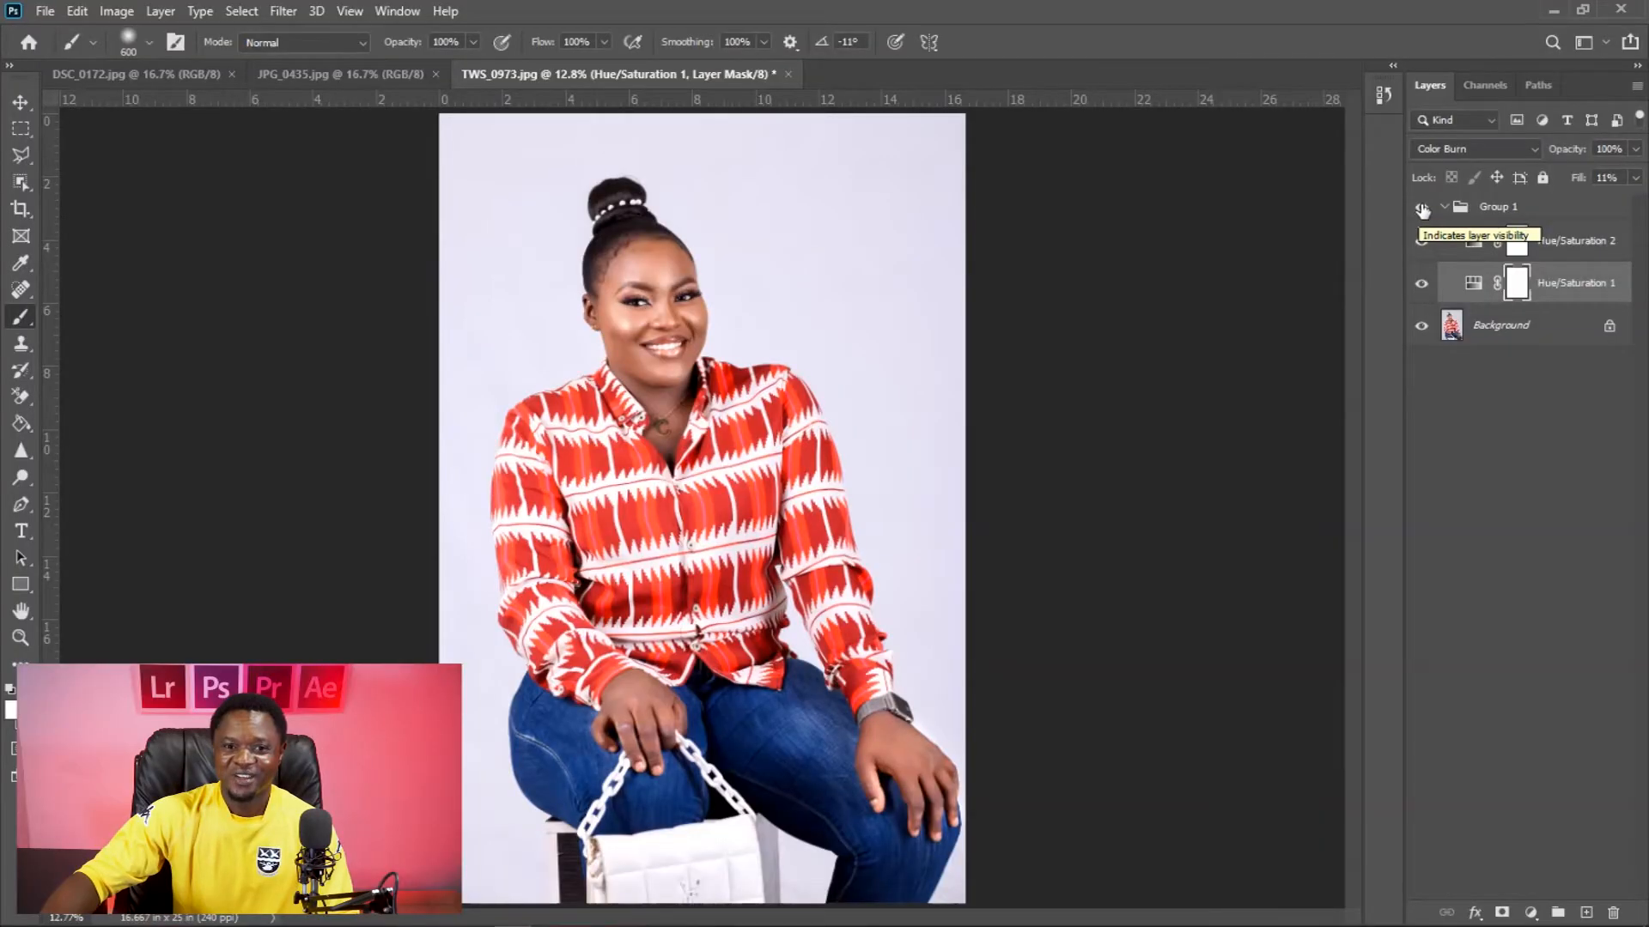
click(1421, 210)
click(1421, 210)
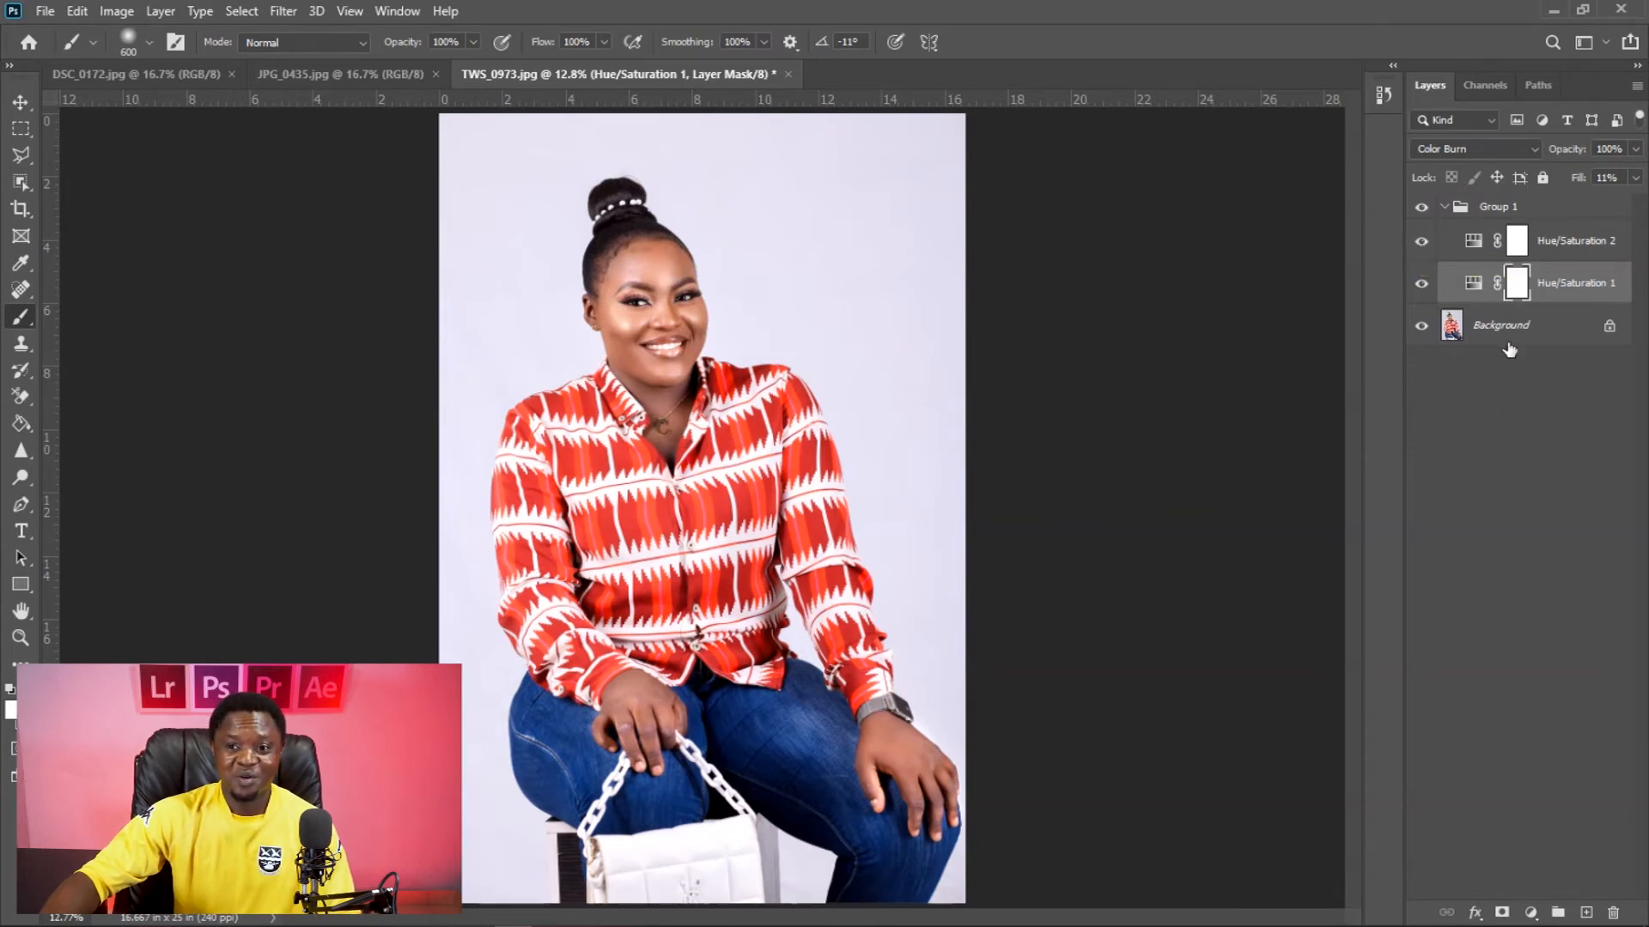
click(1422, 208)
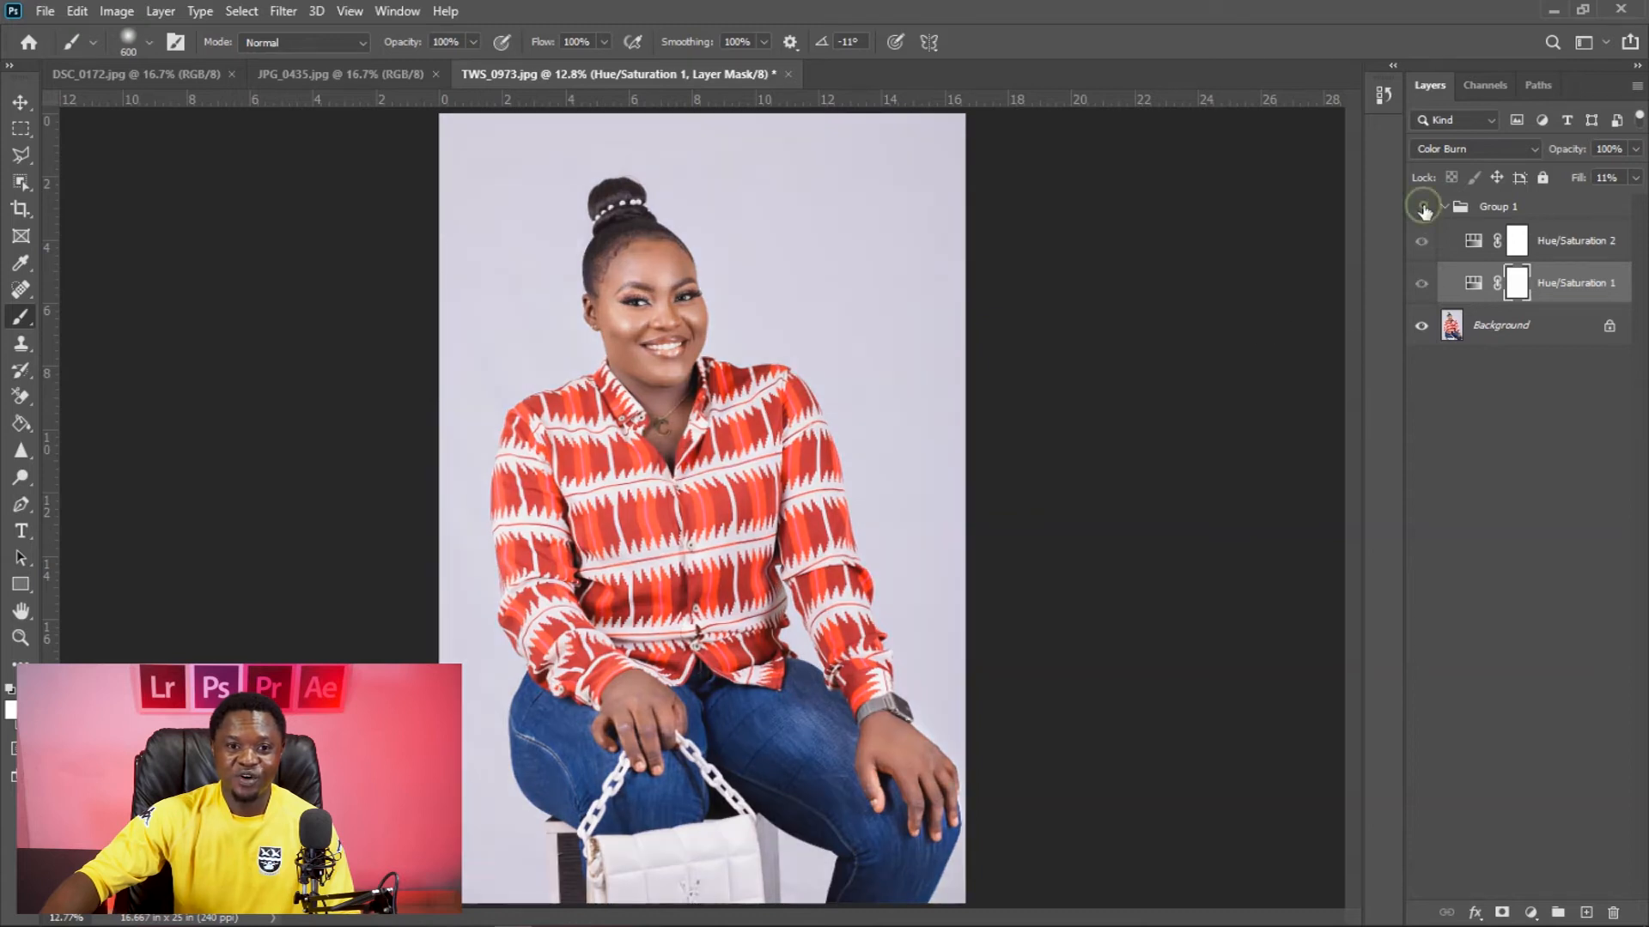
click(1422, 208)
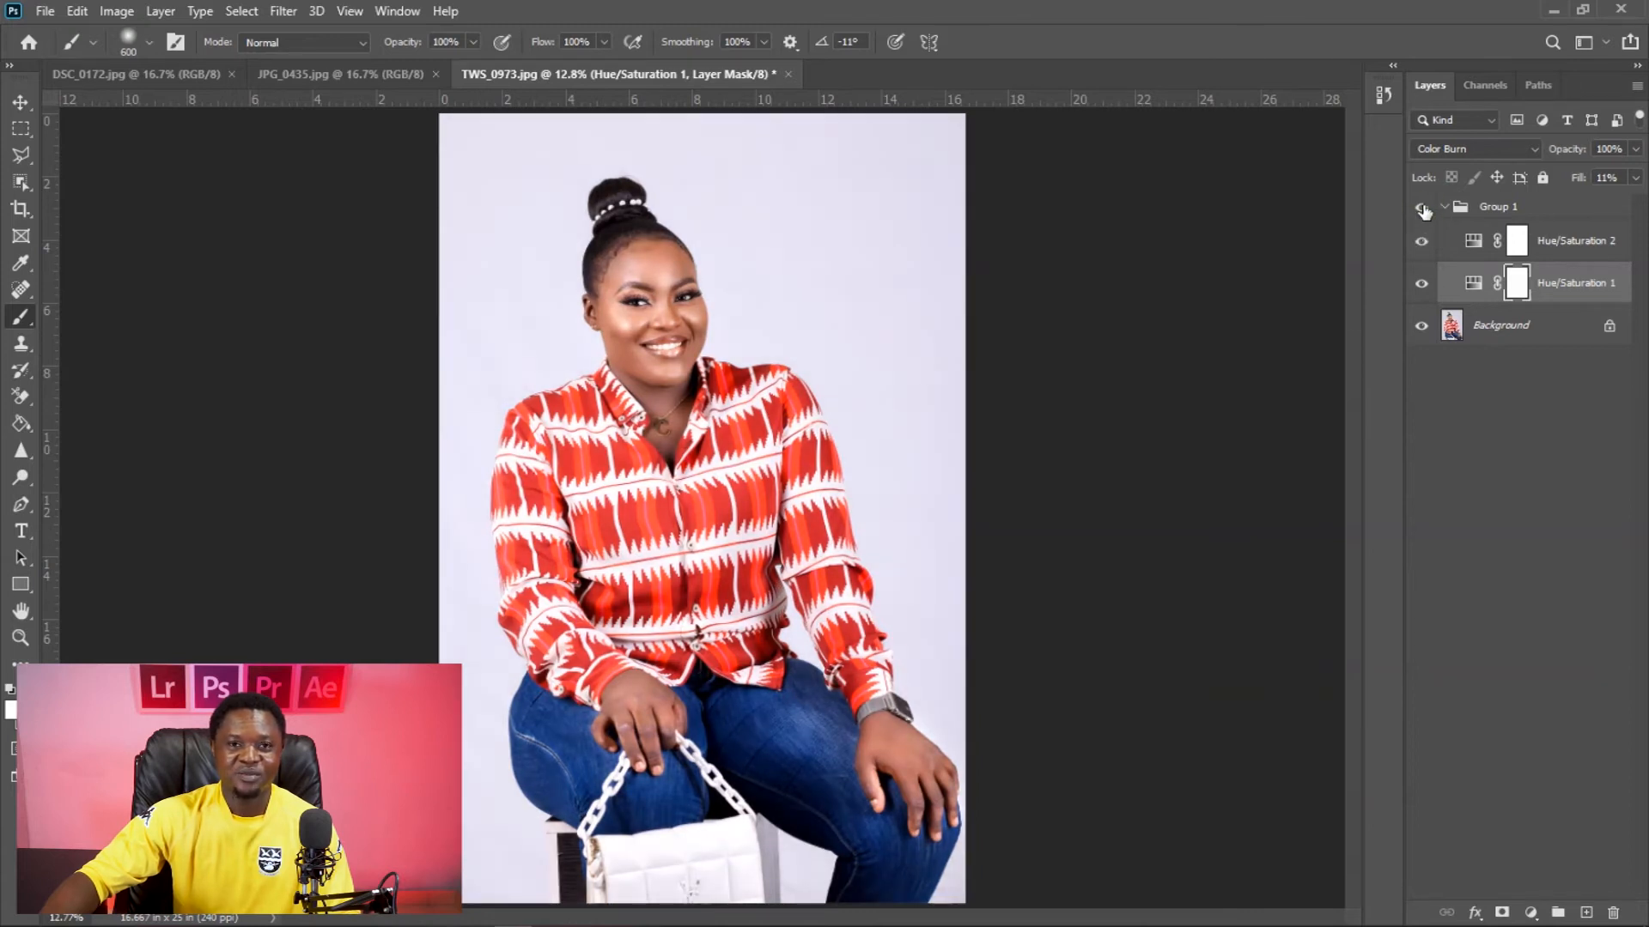
click(1422, 208)
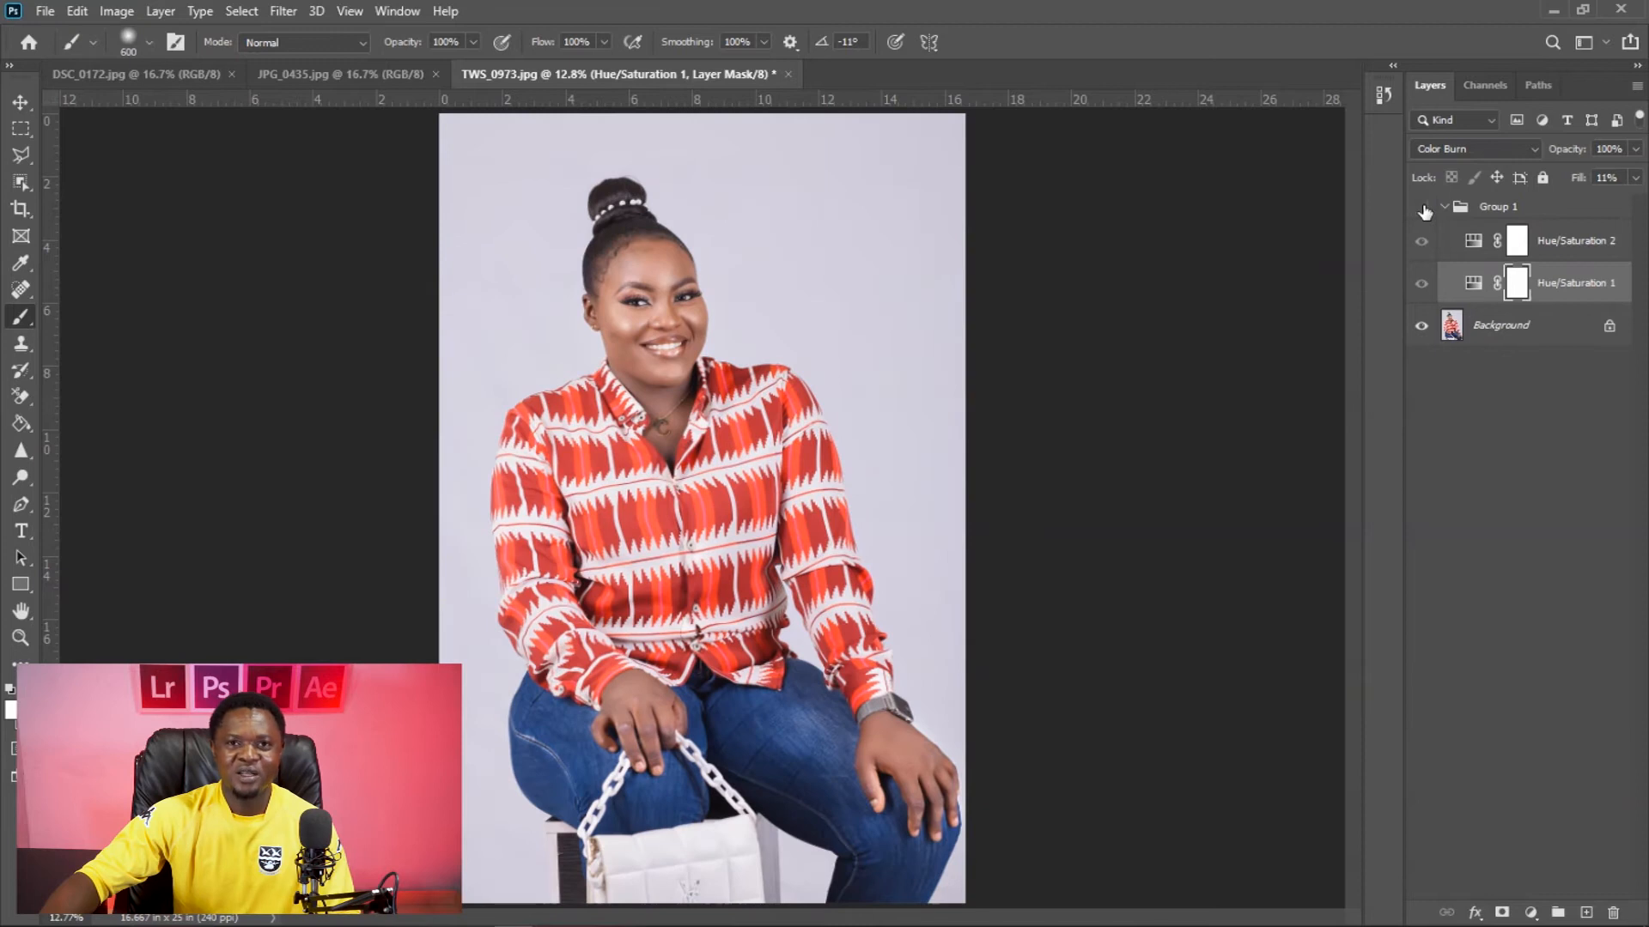
click(1423, 209)
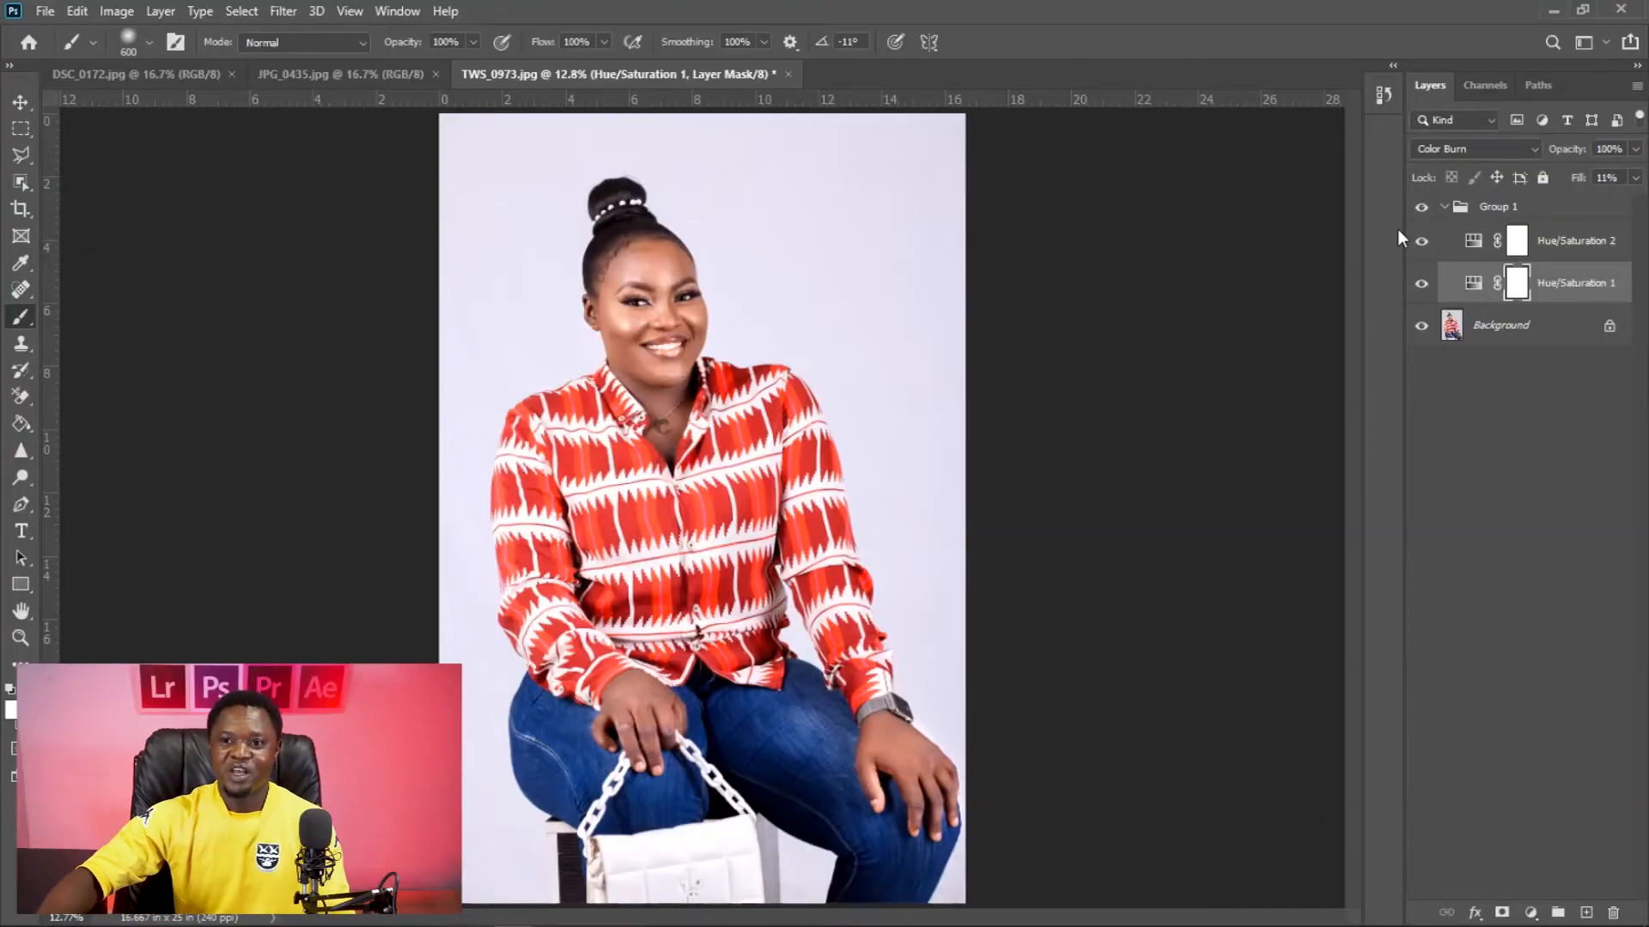
Collapse Group 1 in TWS_0973.jpg and copy the group into the JPG_0435.jpg document.
click(1444, 207)
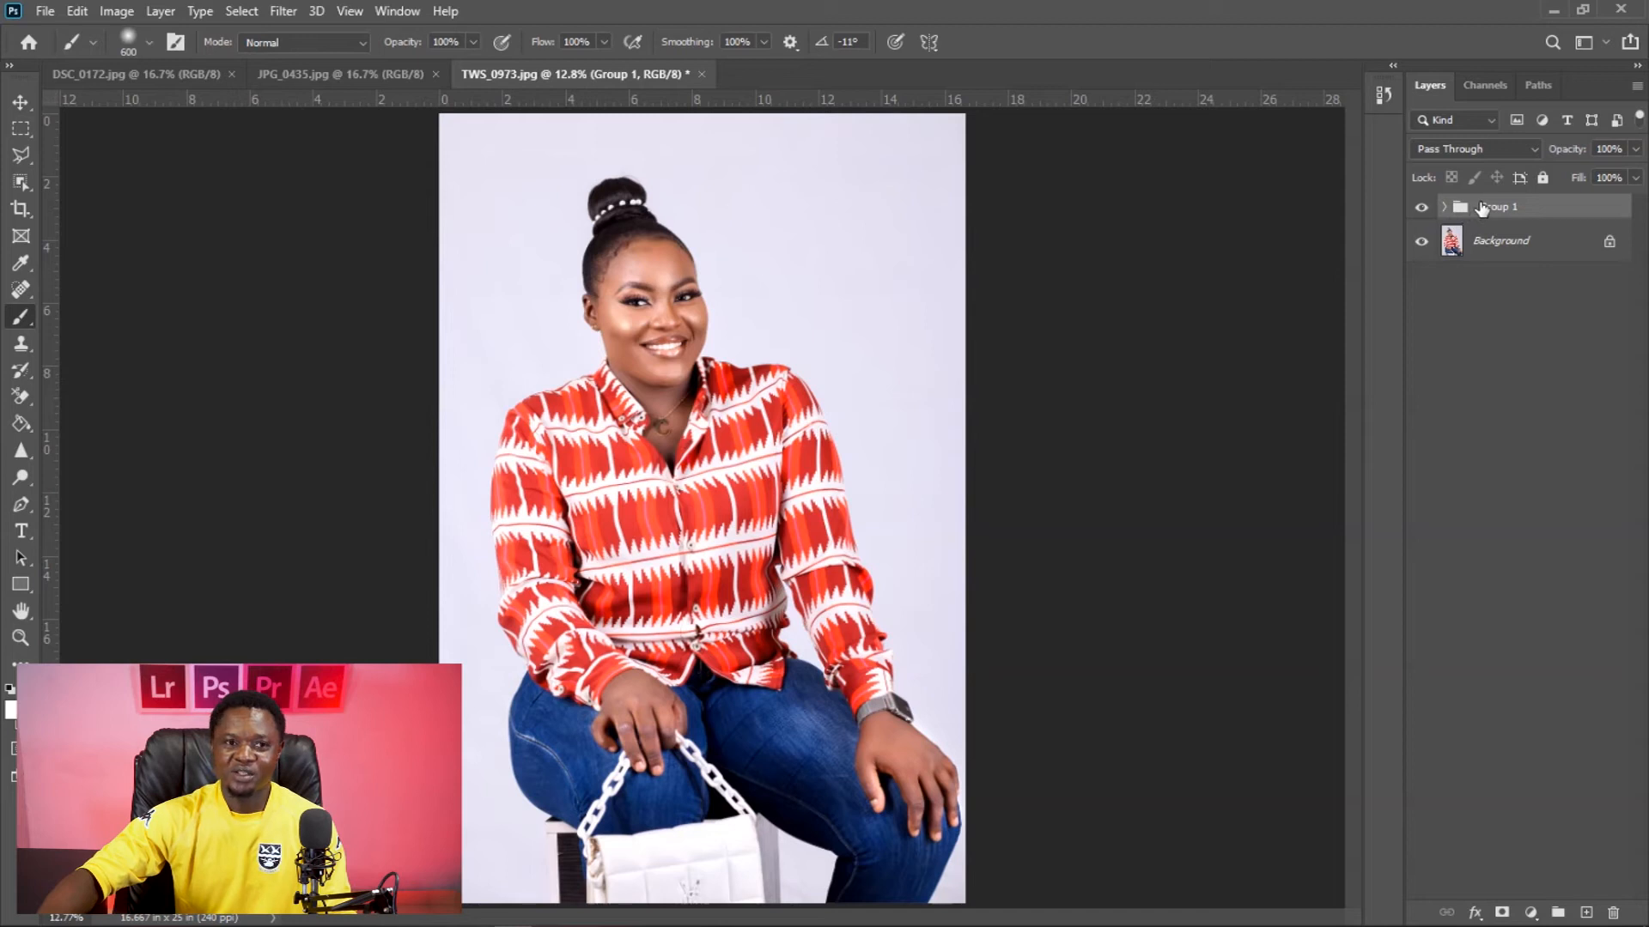
click(354, 76)
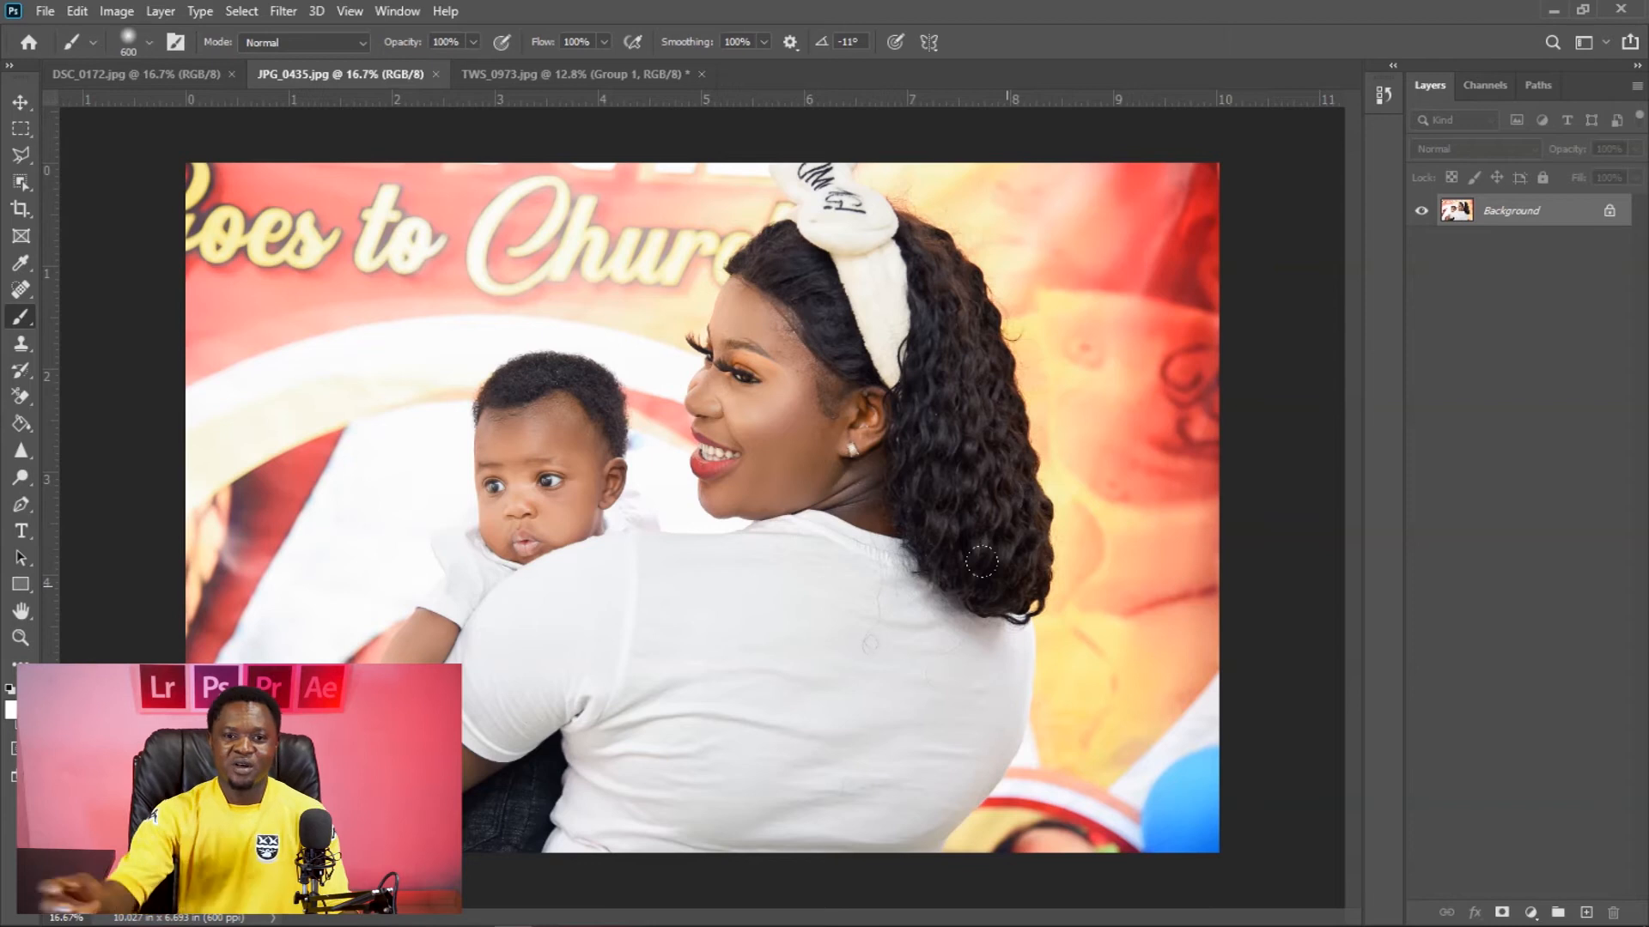
click(544, 74)
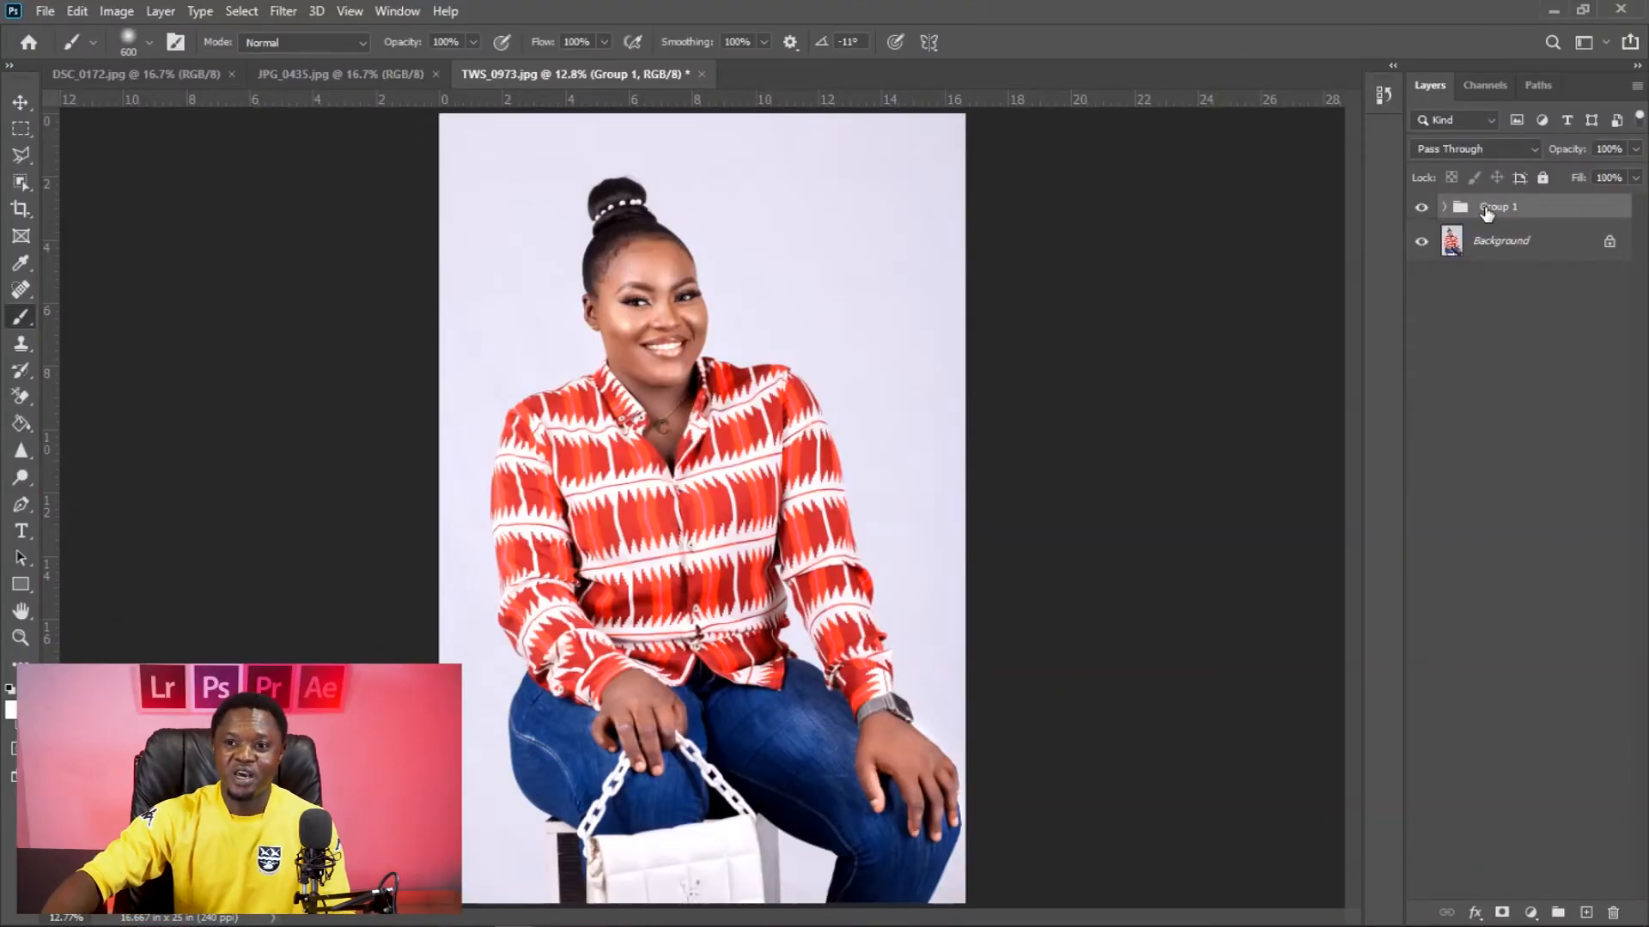
drag(1487, 213, 800, 424)
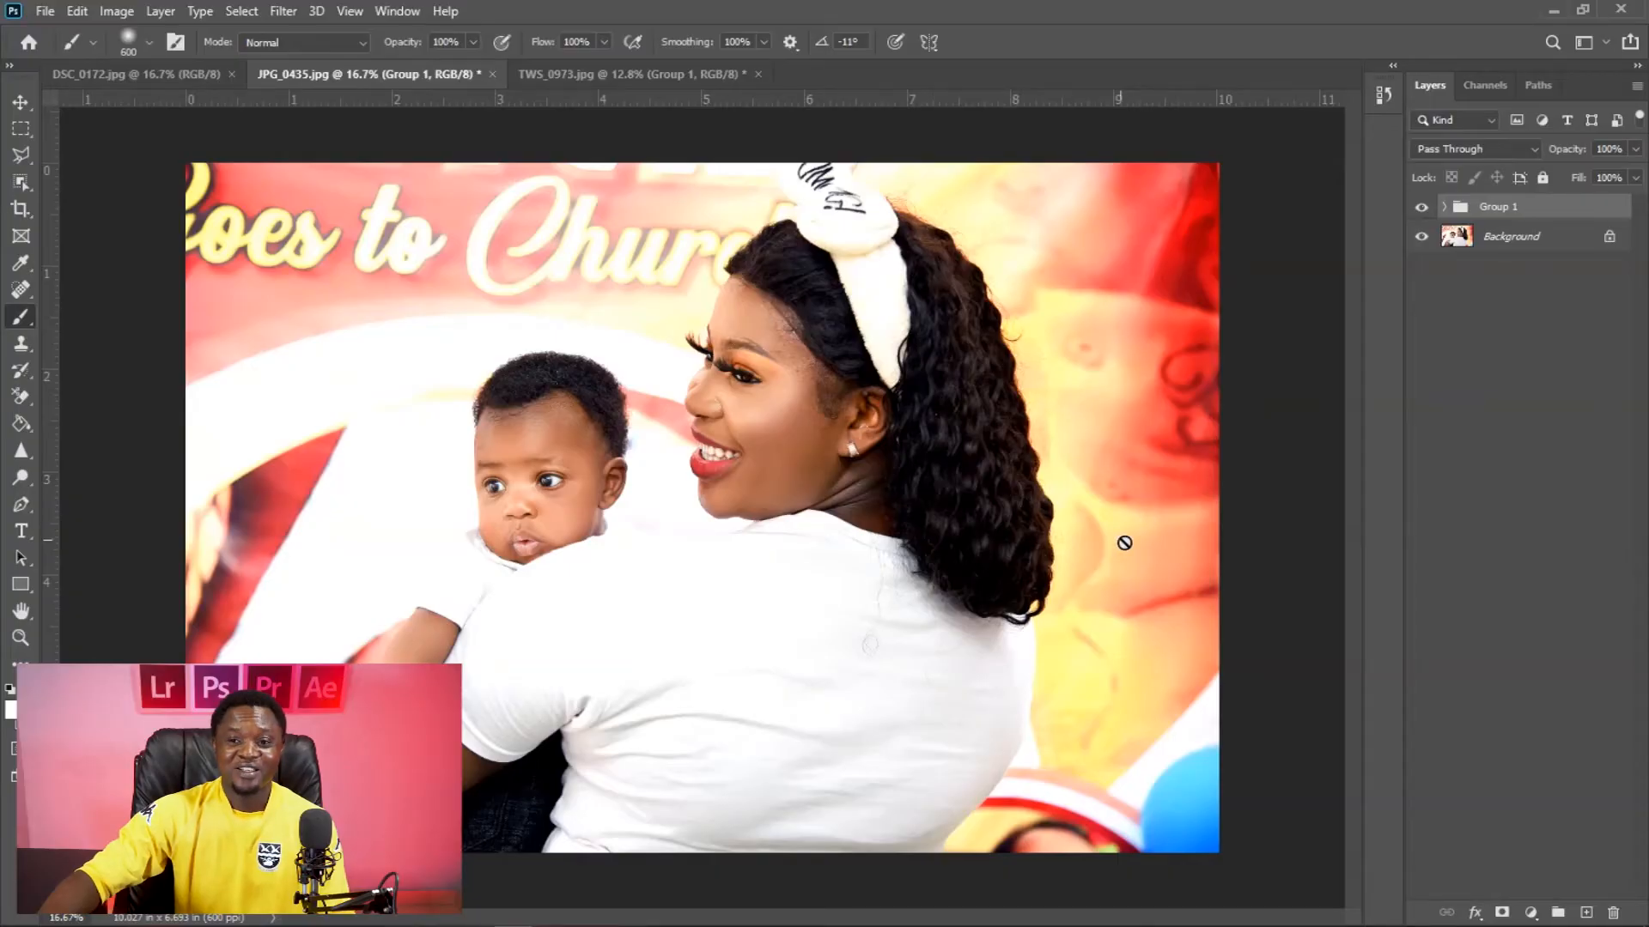
Expand the copied Group 1 in JPG_0435.jpg and reduce the Fill of Hue/Saturation 1 to 6%.
key(ctrl+plus)
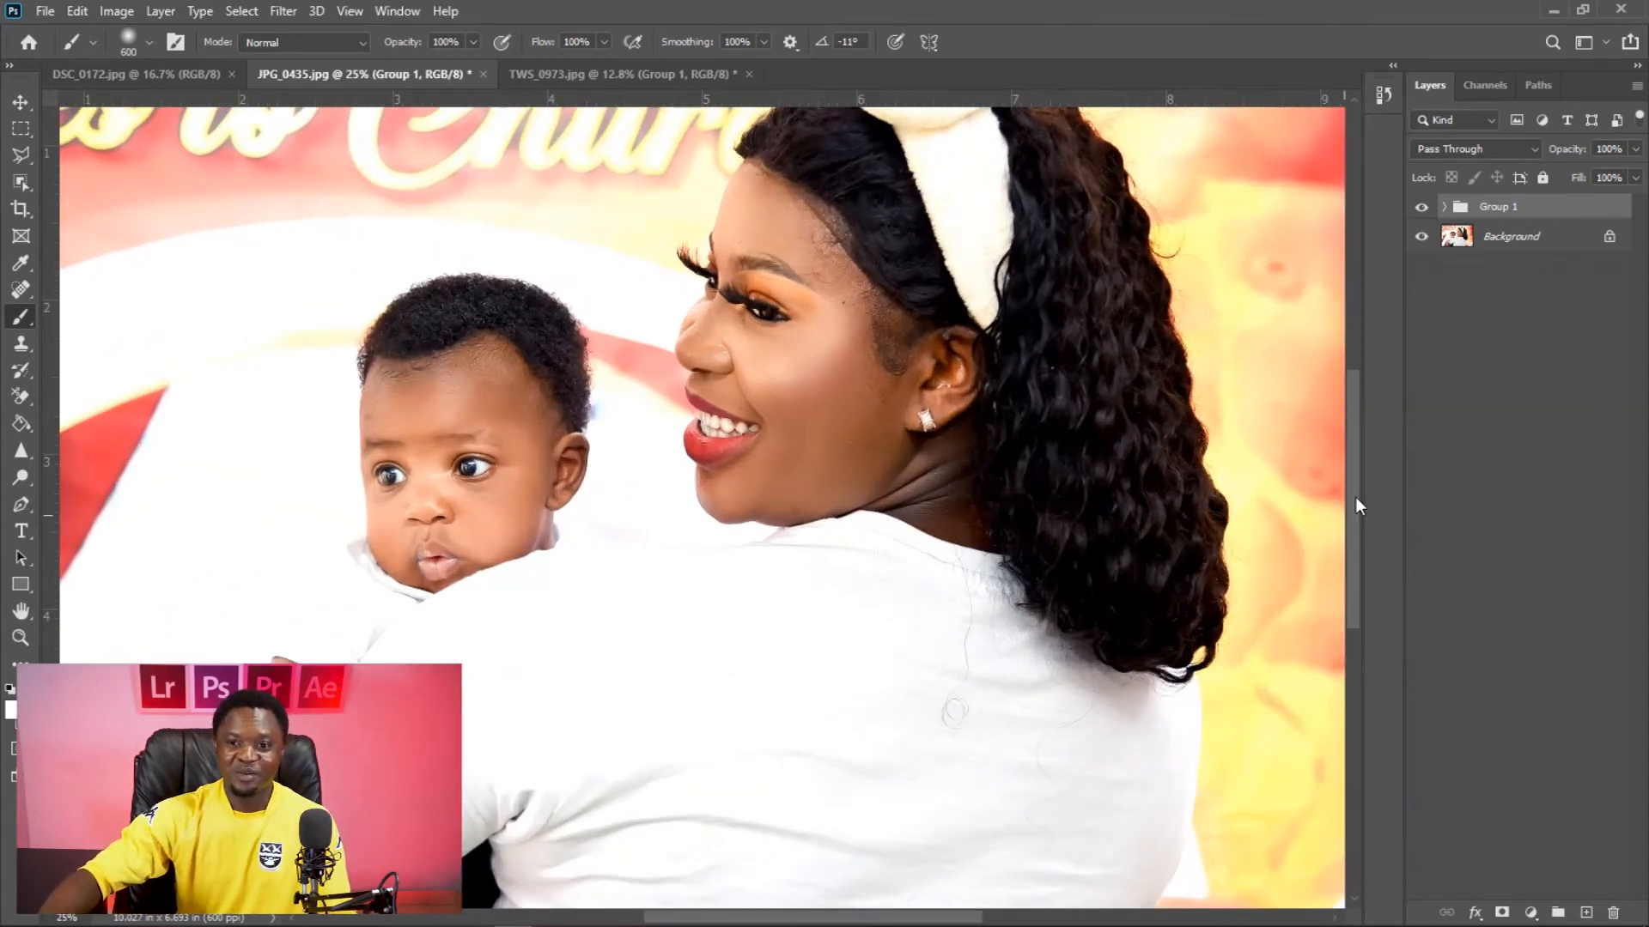
mouse_move(1353, 467)
mouse_down()
mouse_move(1351, 395)
mouse_move(1353, 498)
mouse_move(1353, 441)
mouse_up()
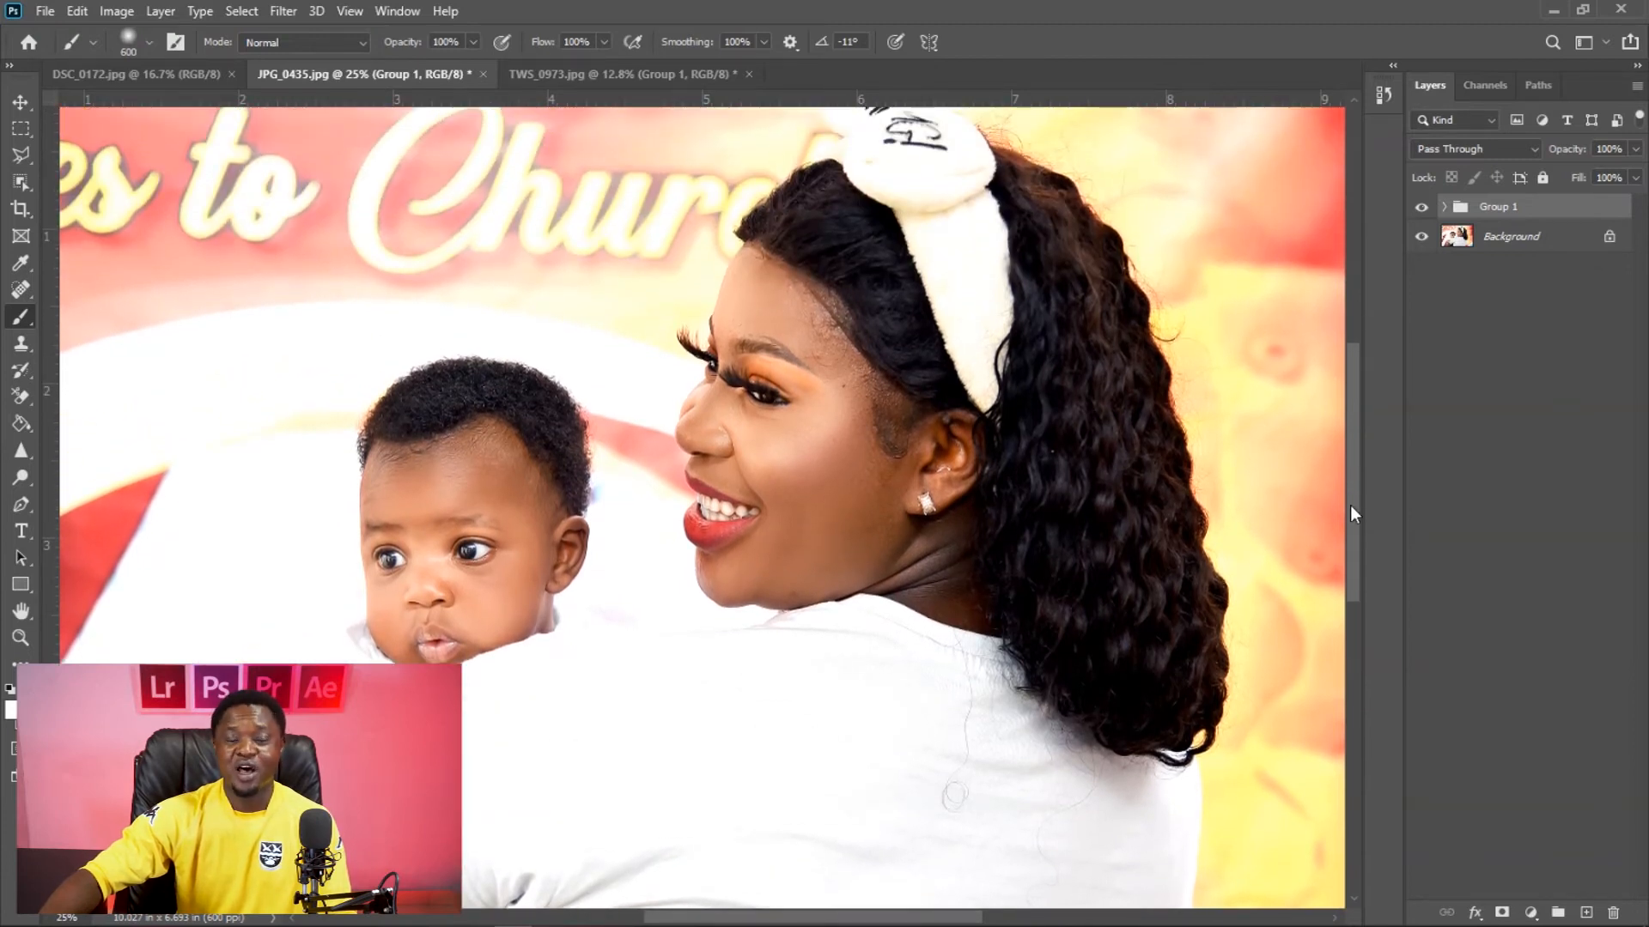
click(1445, 207)
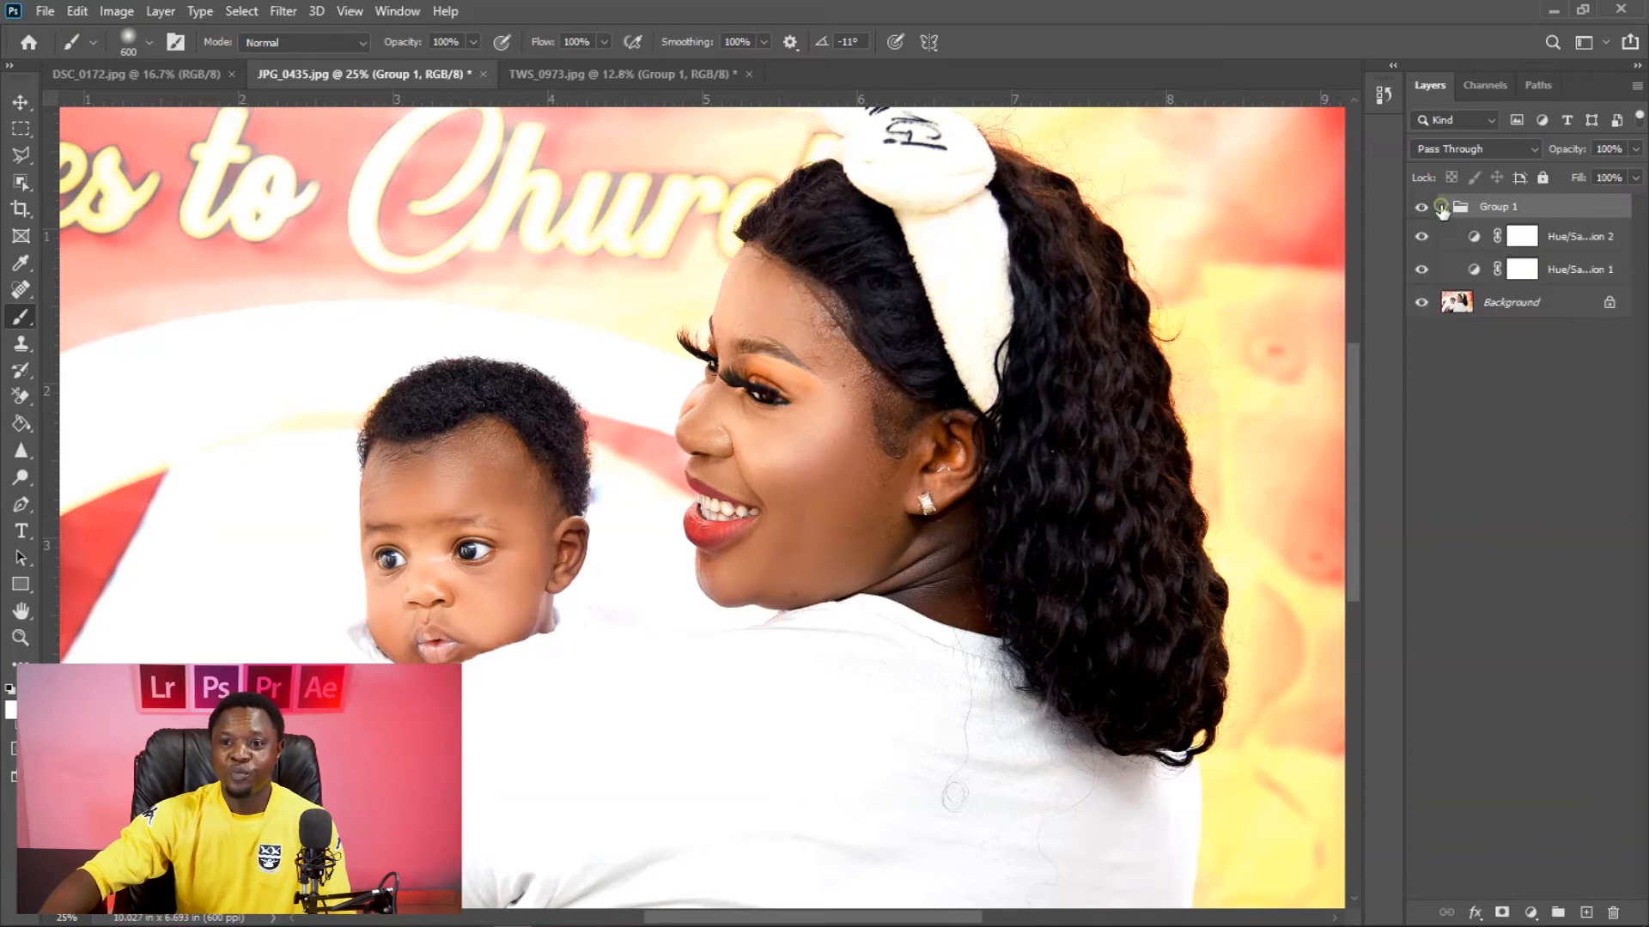
click(1520, 271)
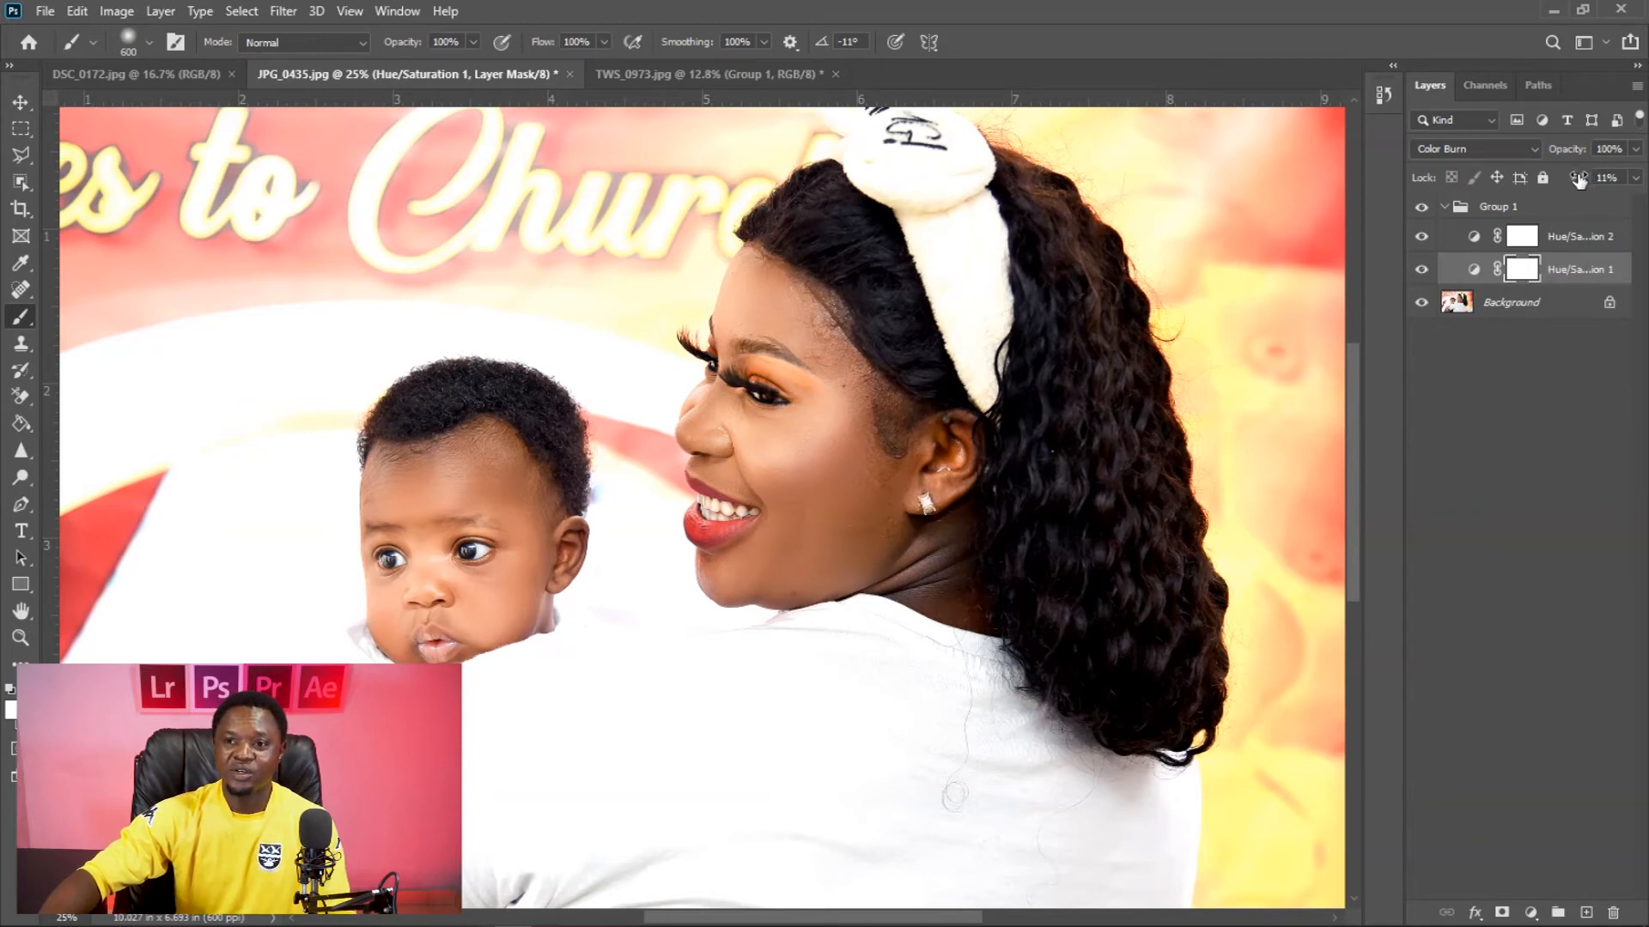
drag(1578, 178, 1572, 180)
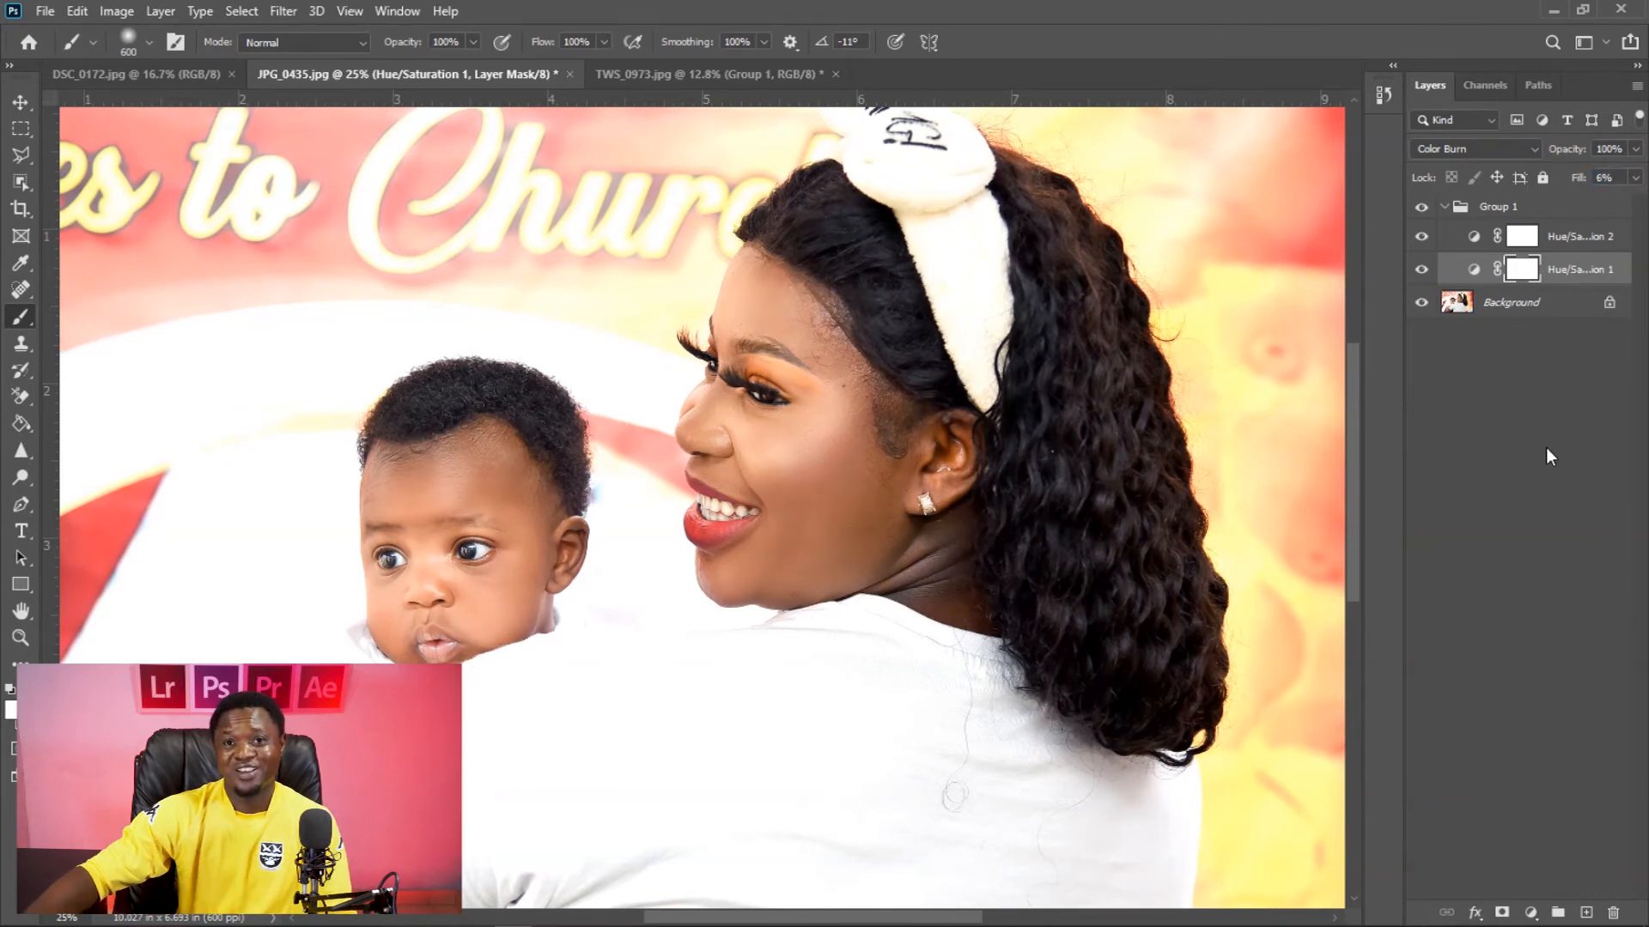
Reduce the Fill of Hue/Saturation 2 to 7% in JPG_0435.jpg and collapse Group 1.
click(1528, 240)
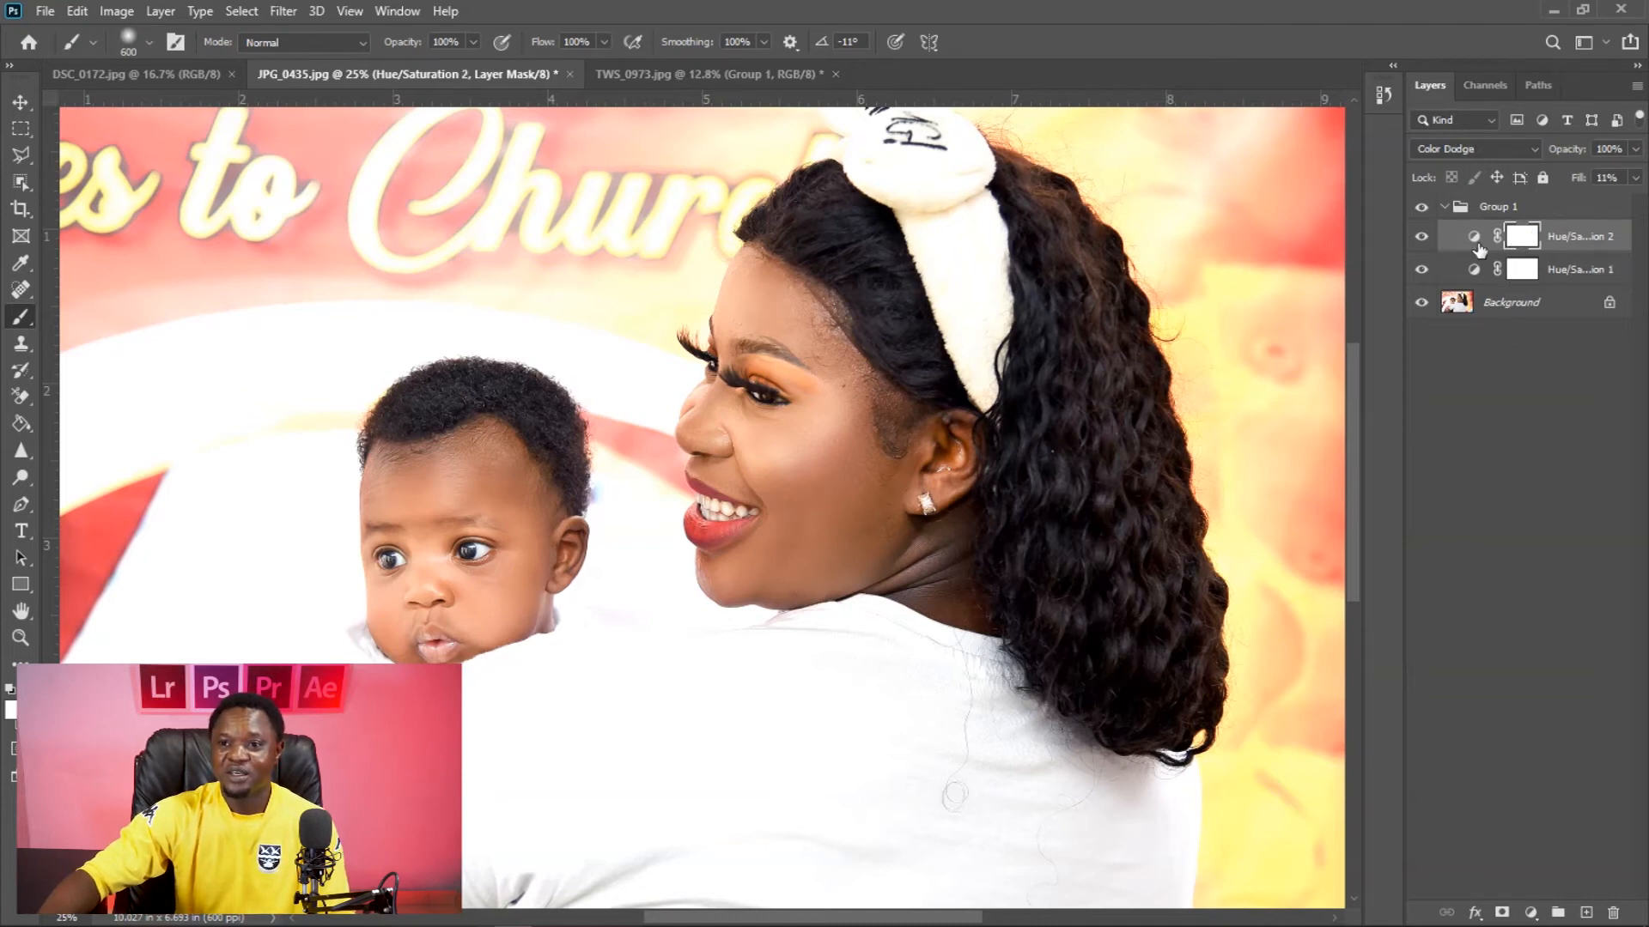
drag(1579, 178, 1569, 183)
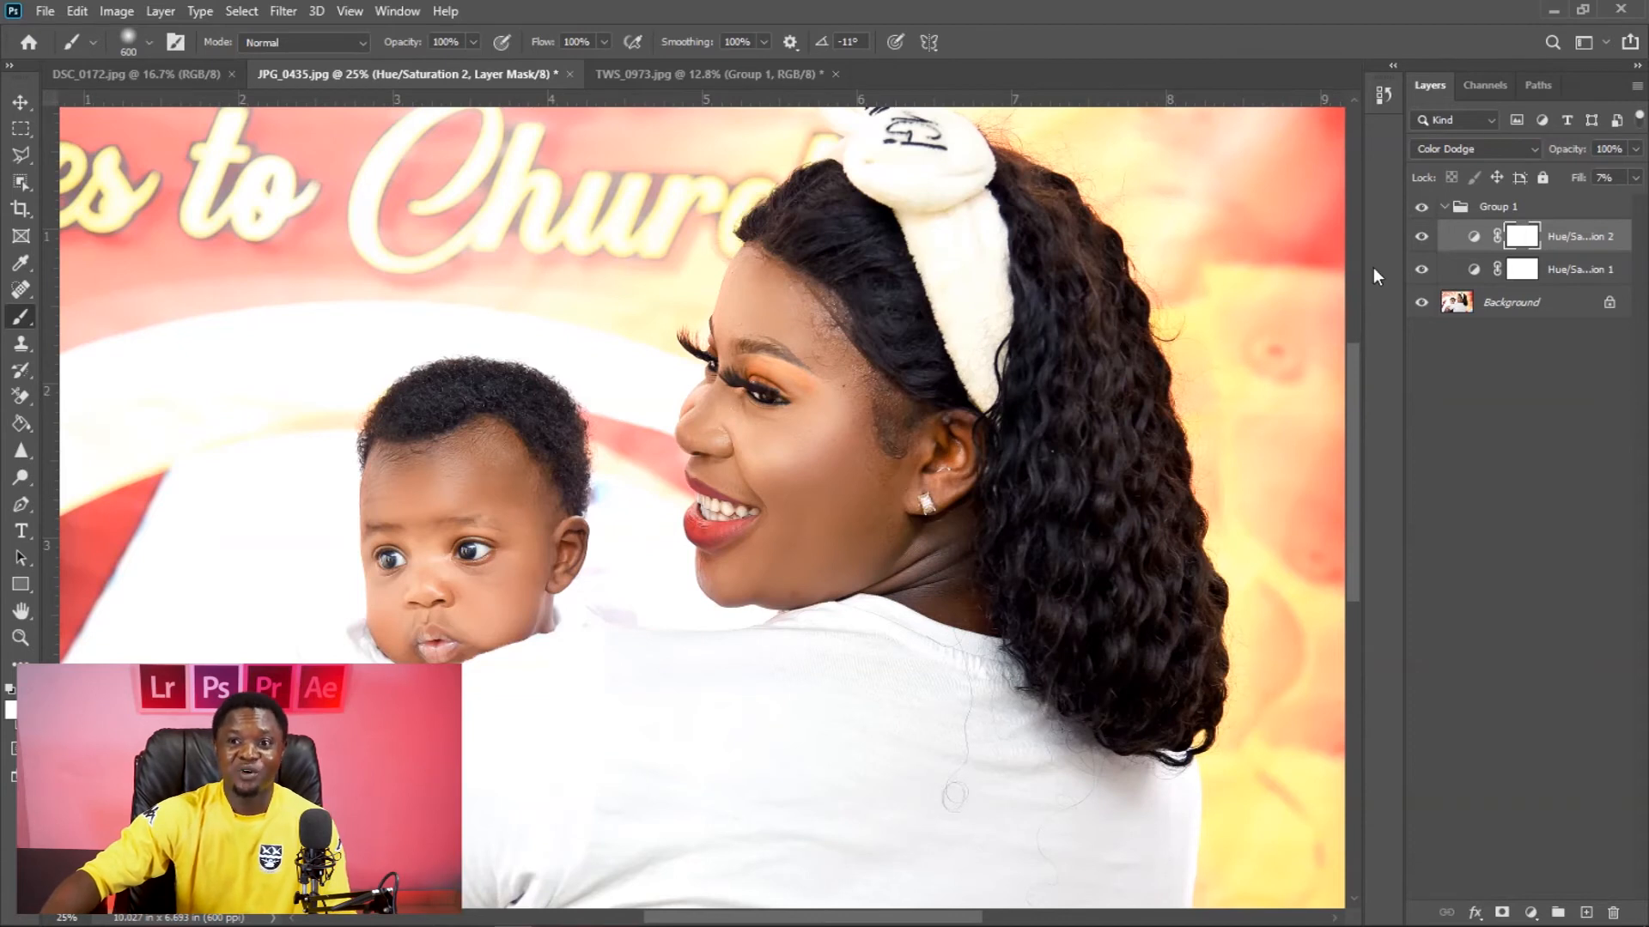
click(1455, 211)
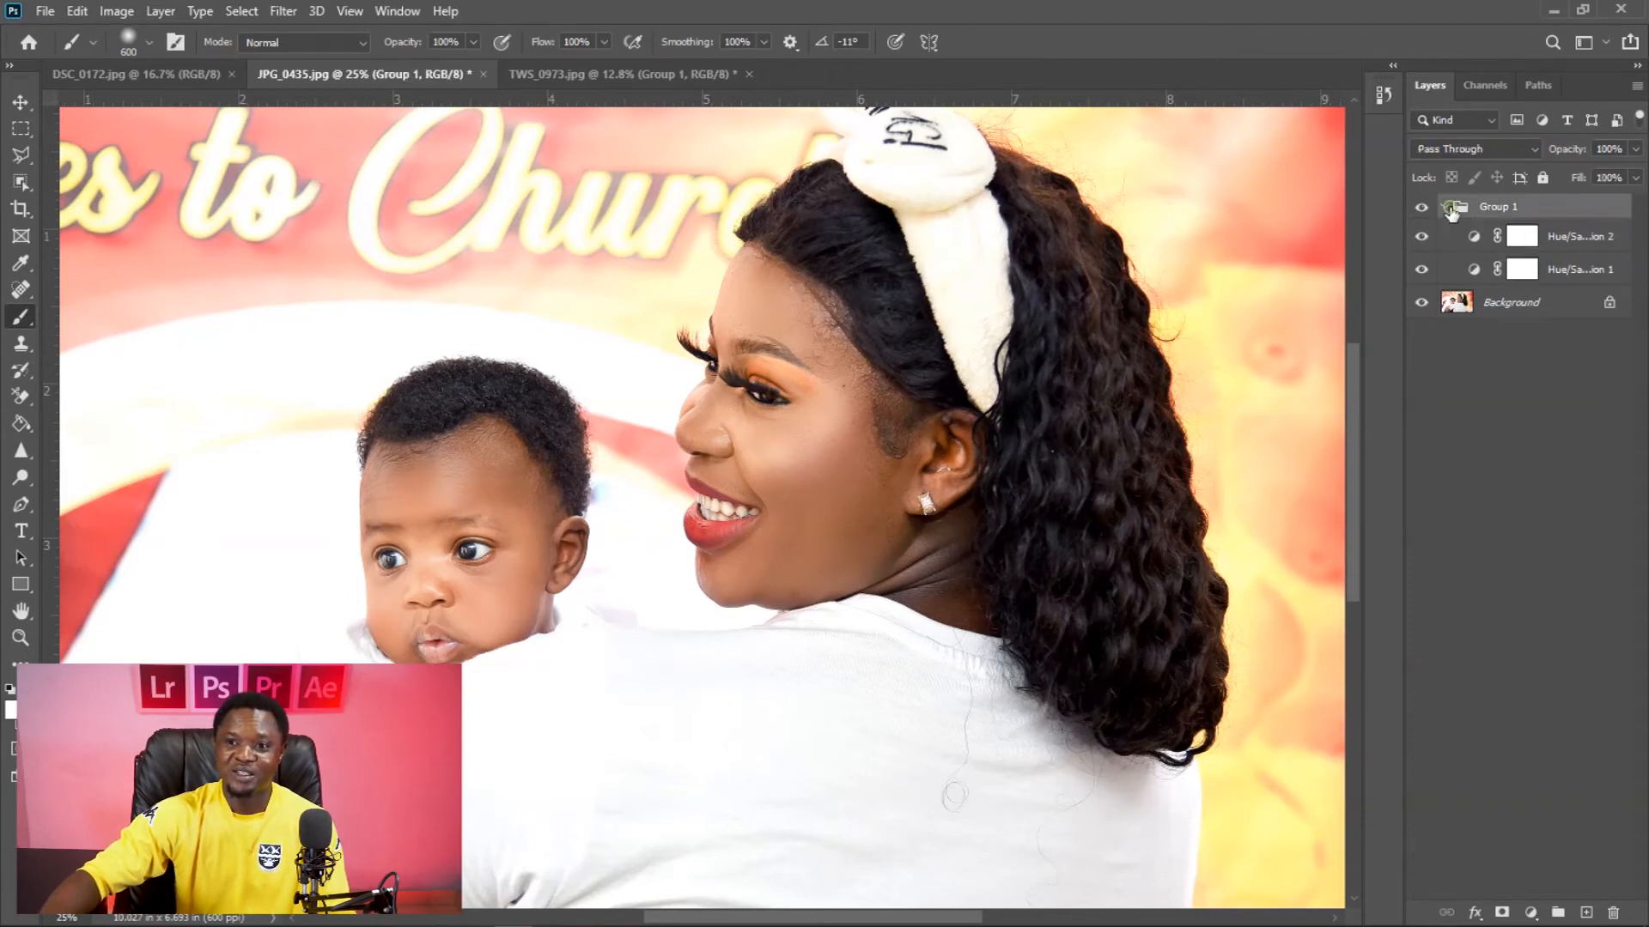
click(1442, 209)
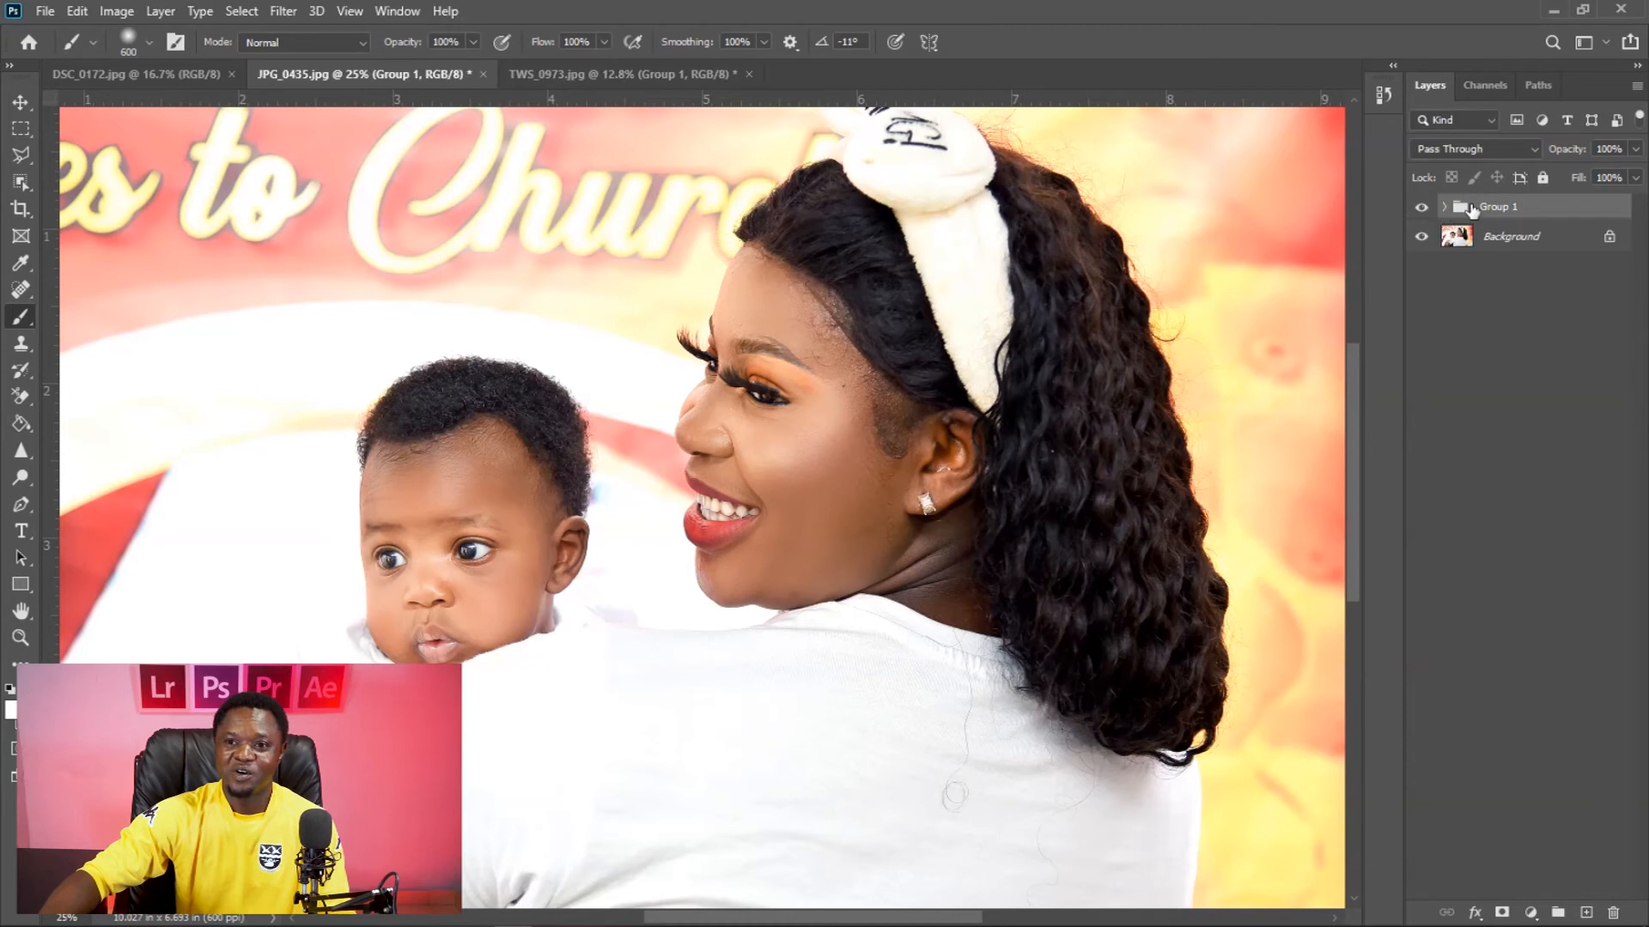
Copy Group 1 from TWS_0973.jpg into the couple's photo, DSC_0172.jpg.
drag(1476, 210, 1455, 209)
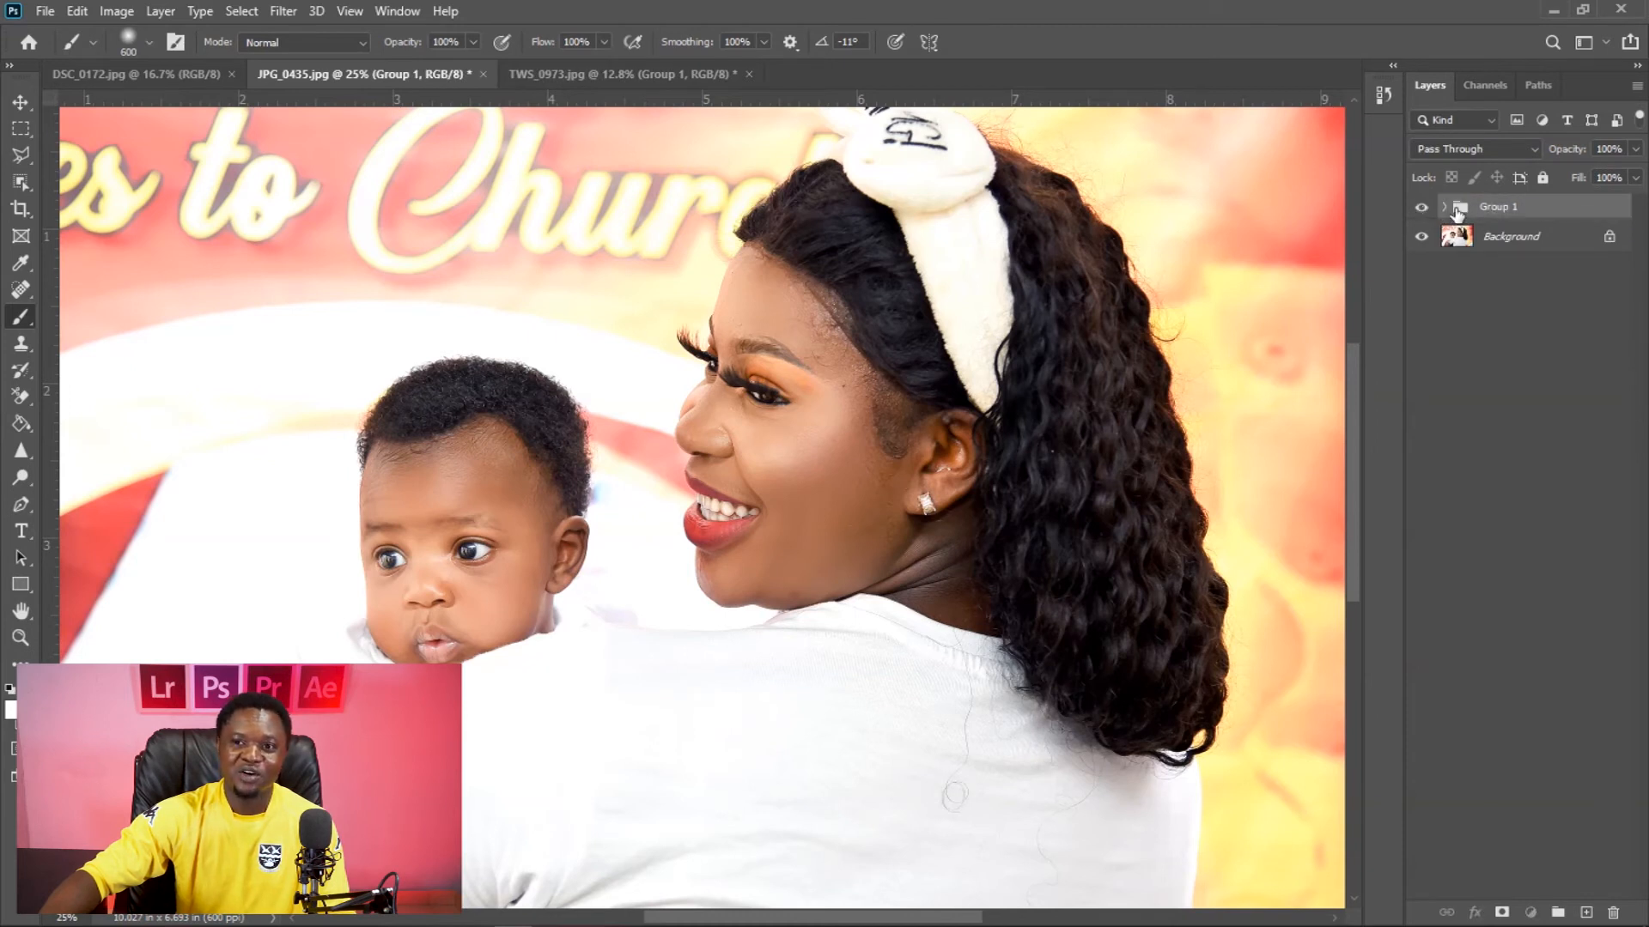
click(570, 74)
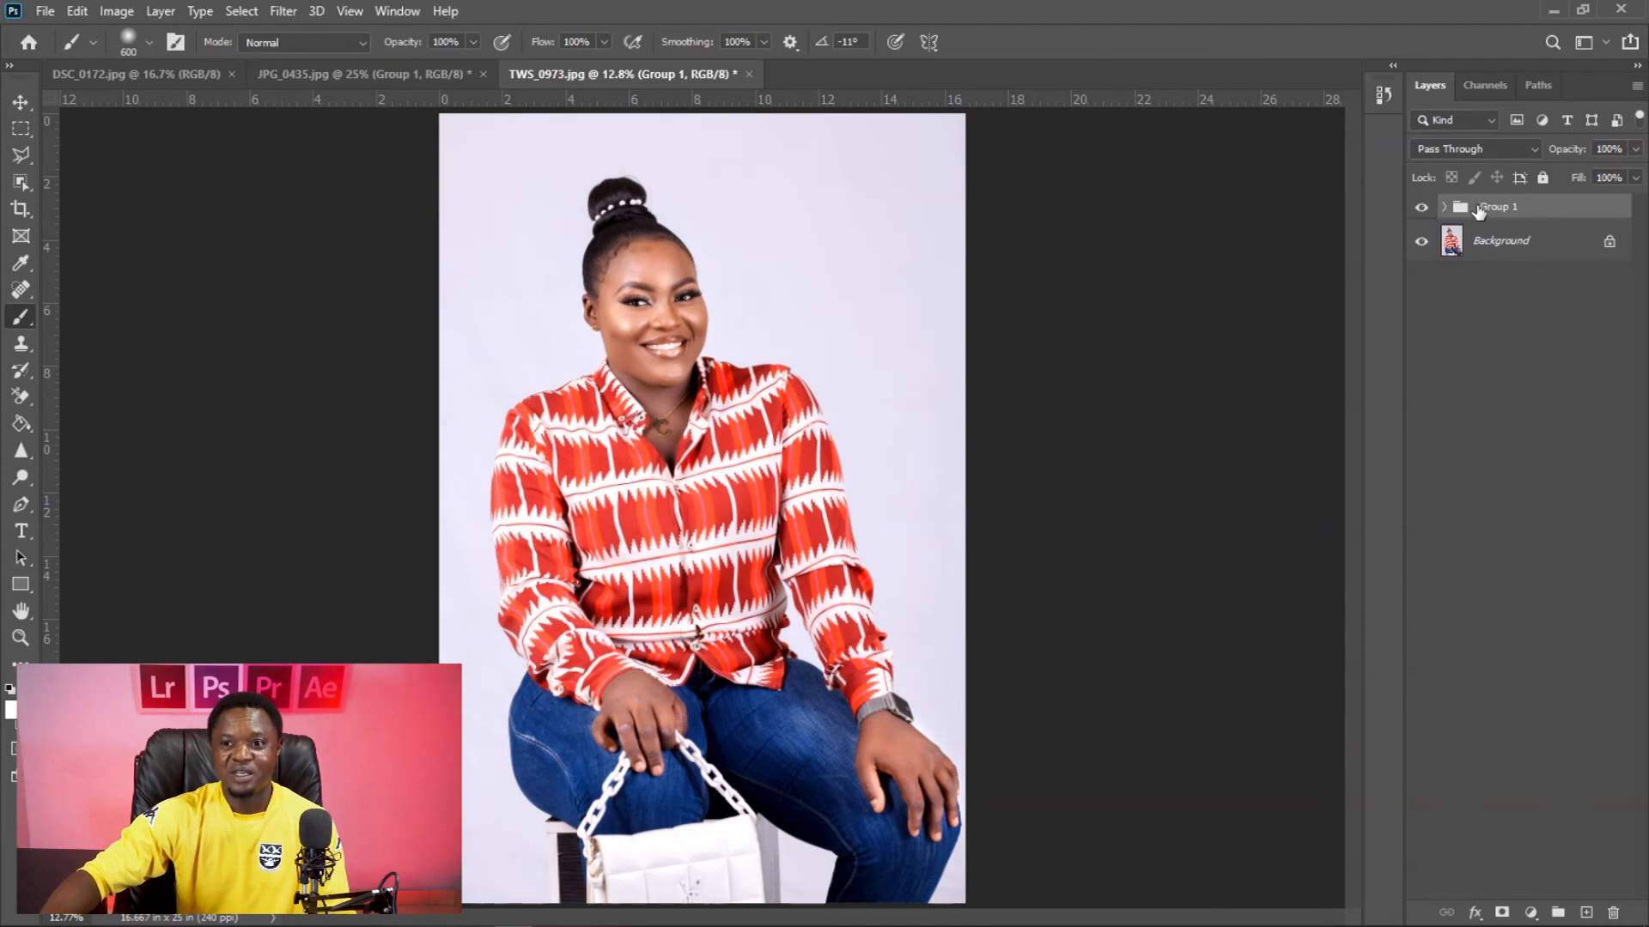
drag(1479, 210, 1022, 357)
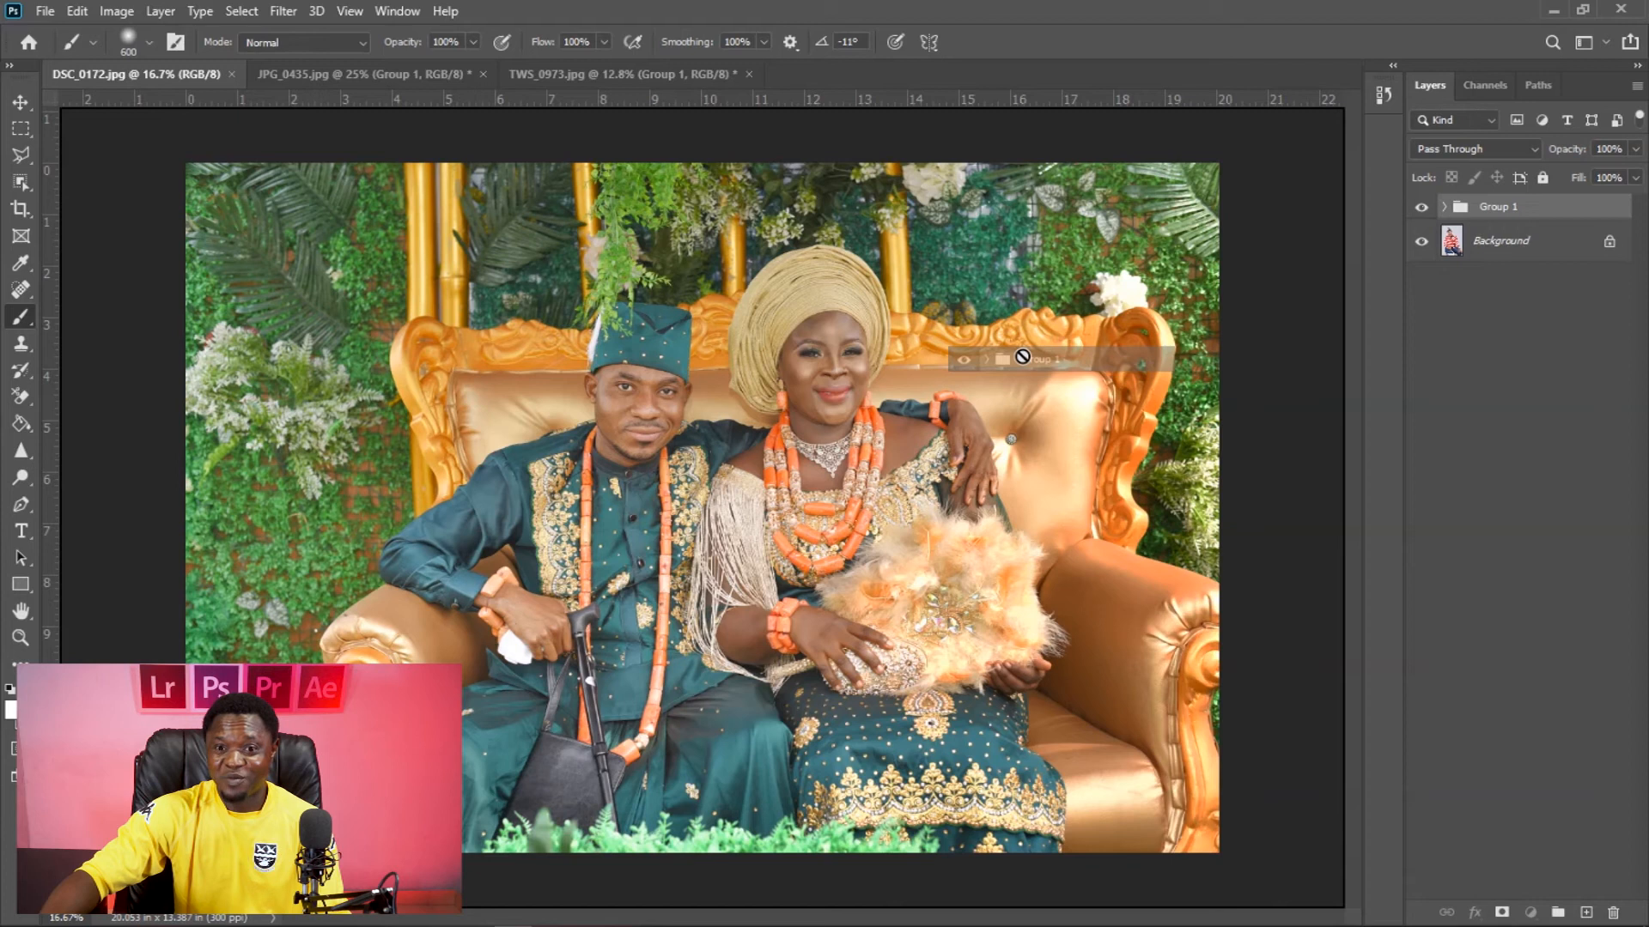
drag(1022, 357, 1021, 357)
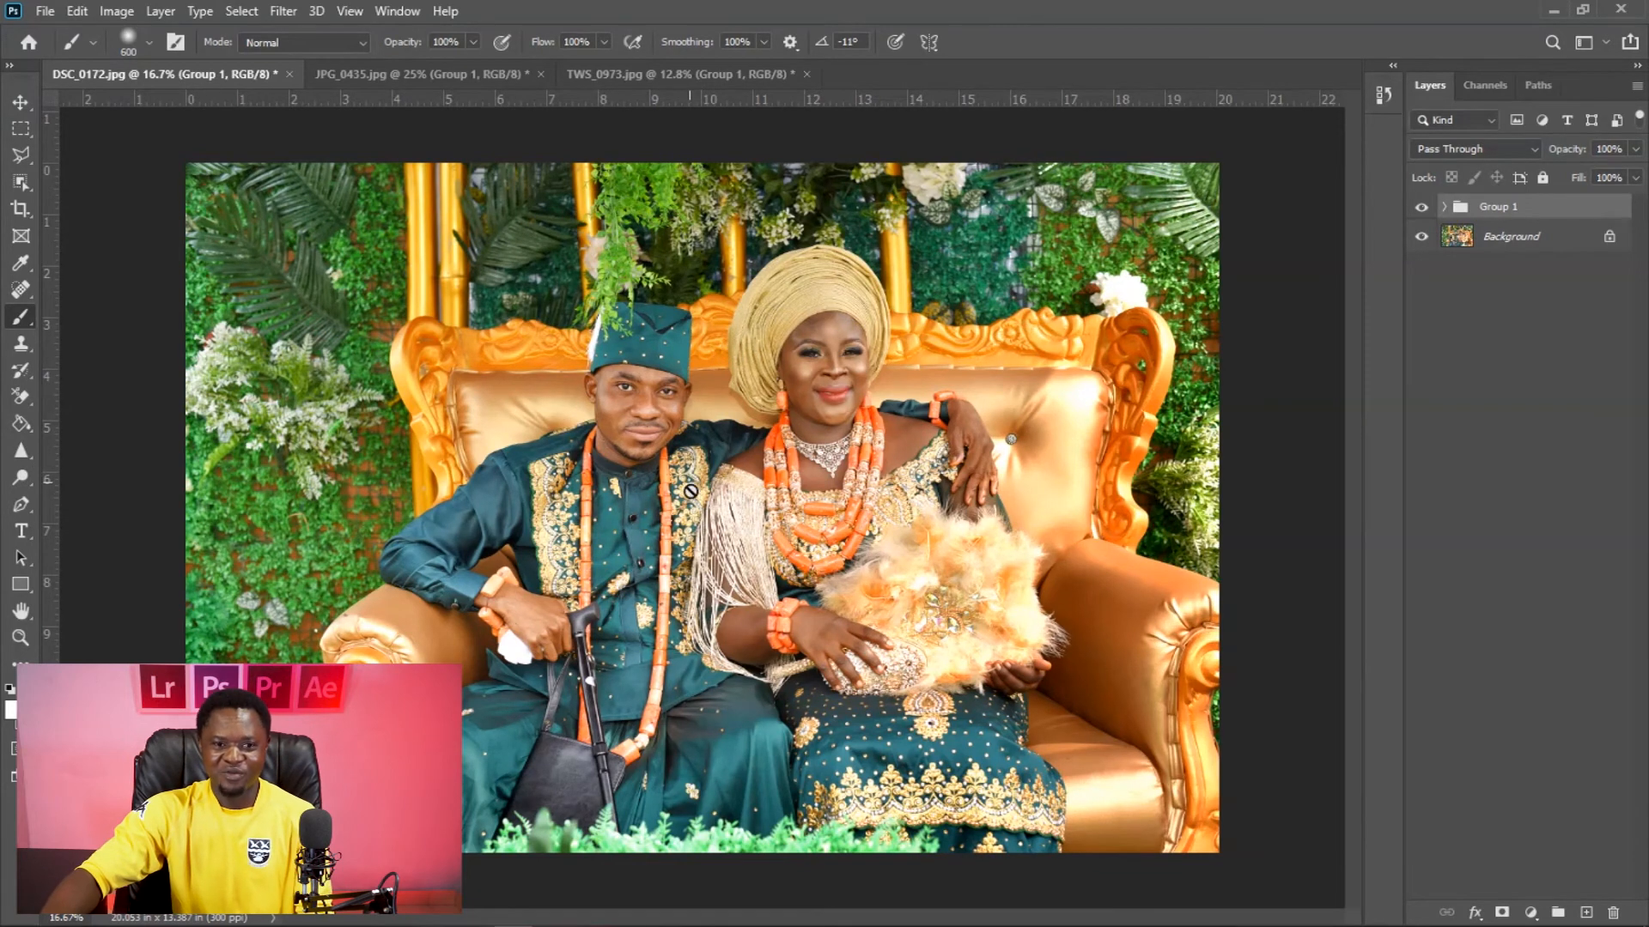
Compare the couple's photo with and without the copied Group 1, leaving the group visible.
click(1423, 207)
click(1423, 207)
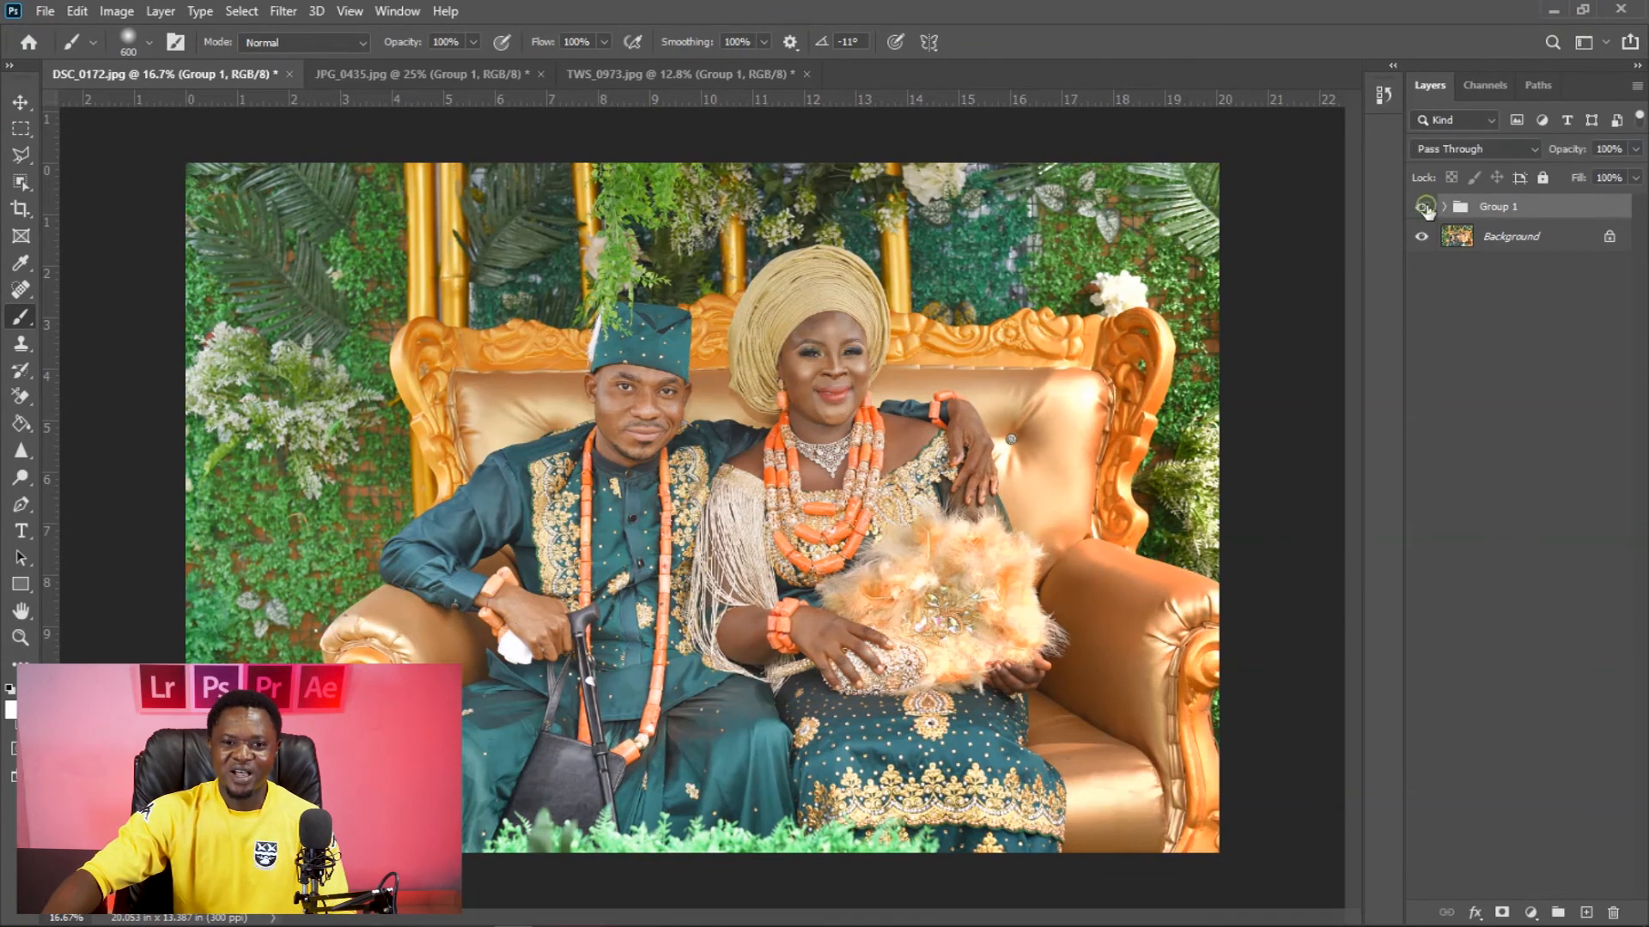
click(1423, 207)
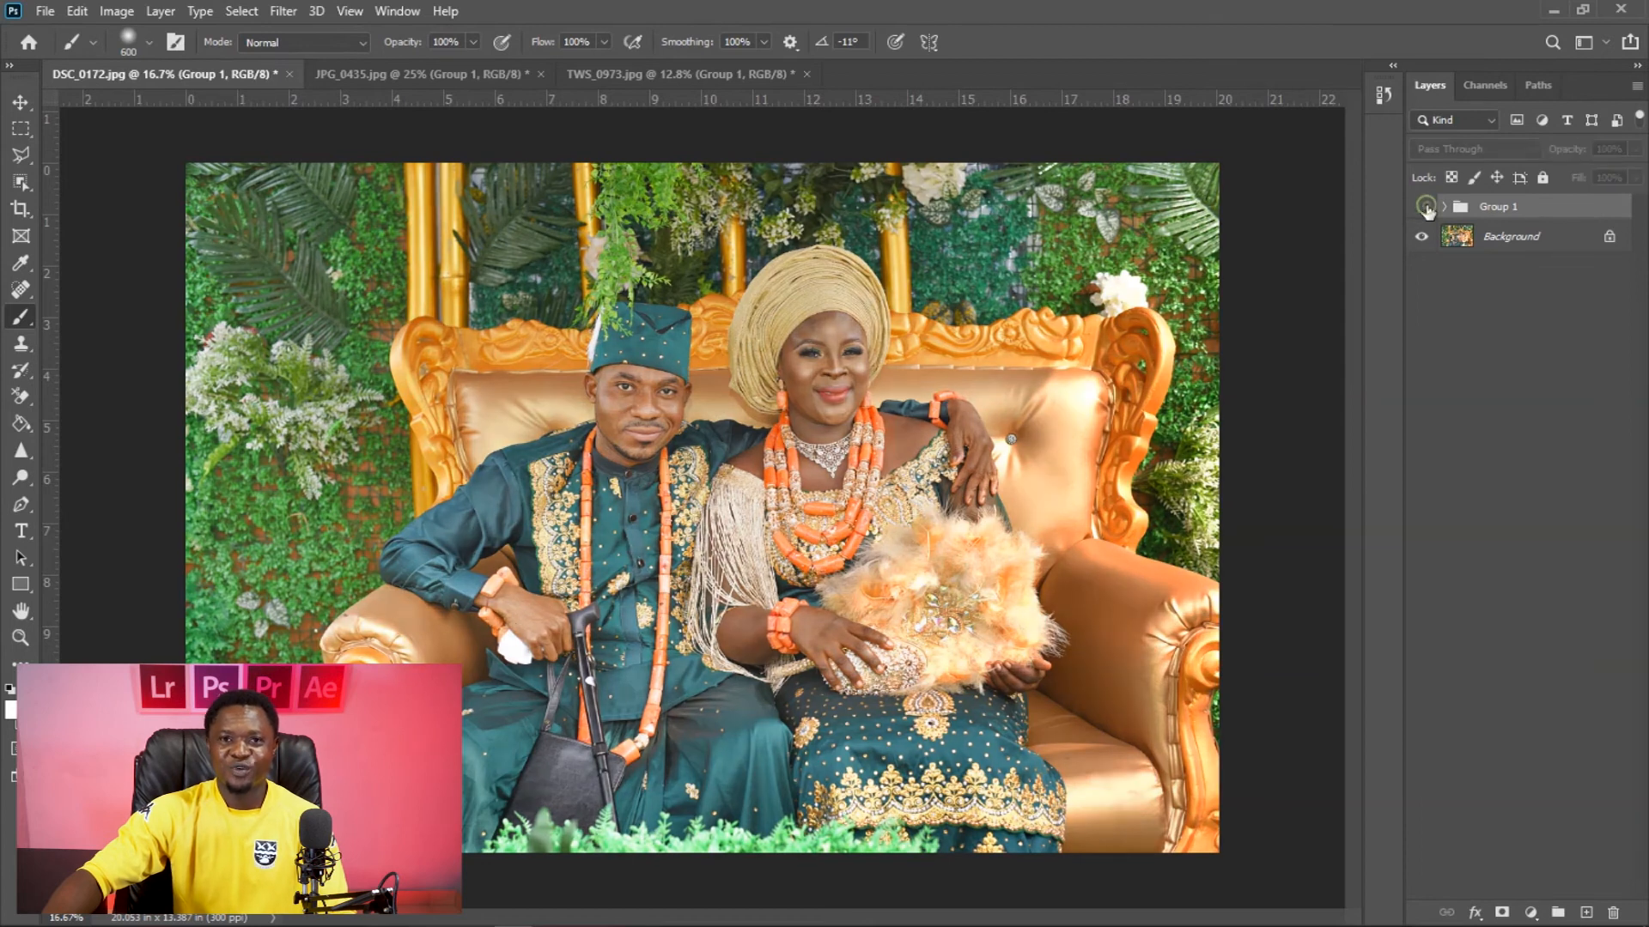
click(1423, 208)
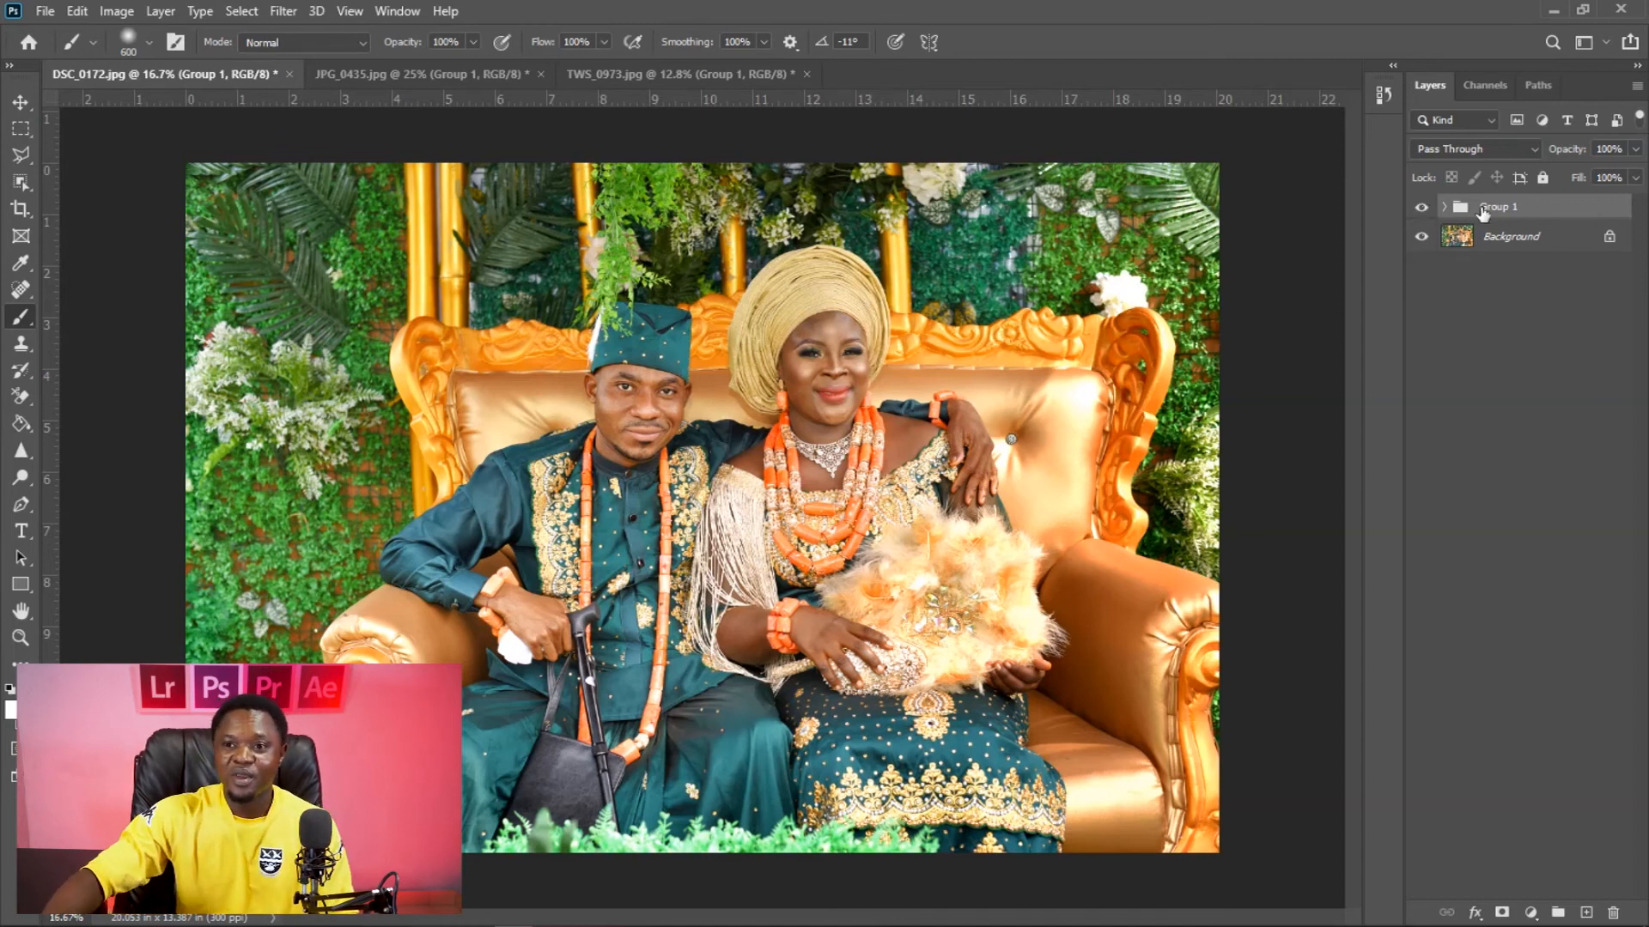
Expand Group 1 in DSC_0172.jpg and set the Fill of both Hue/Saturation 2 and Hue/Saturation 1 to 8%.
click(1443, 208)
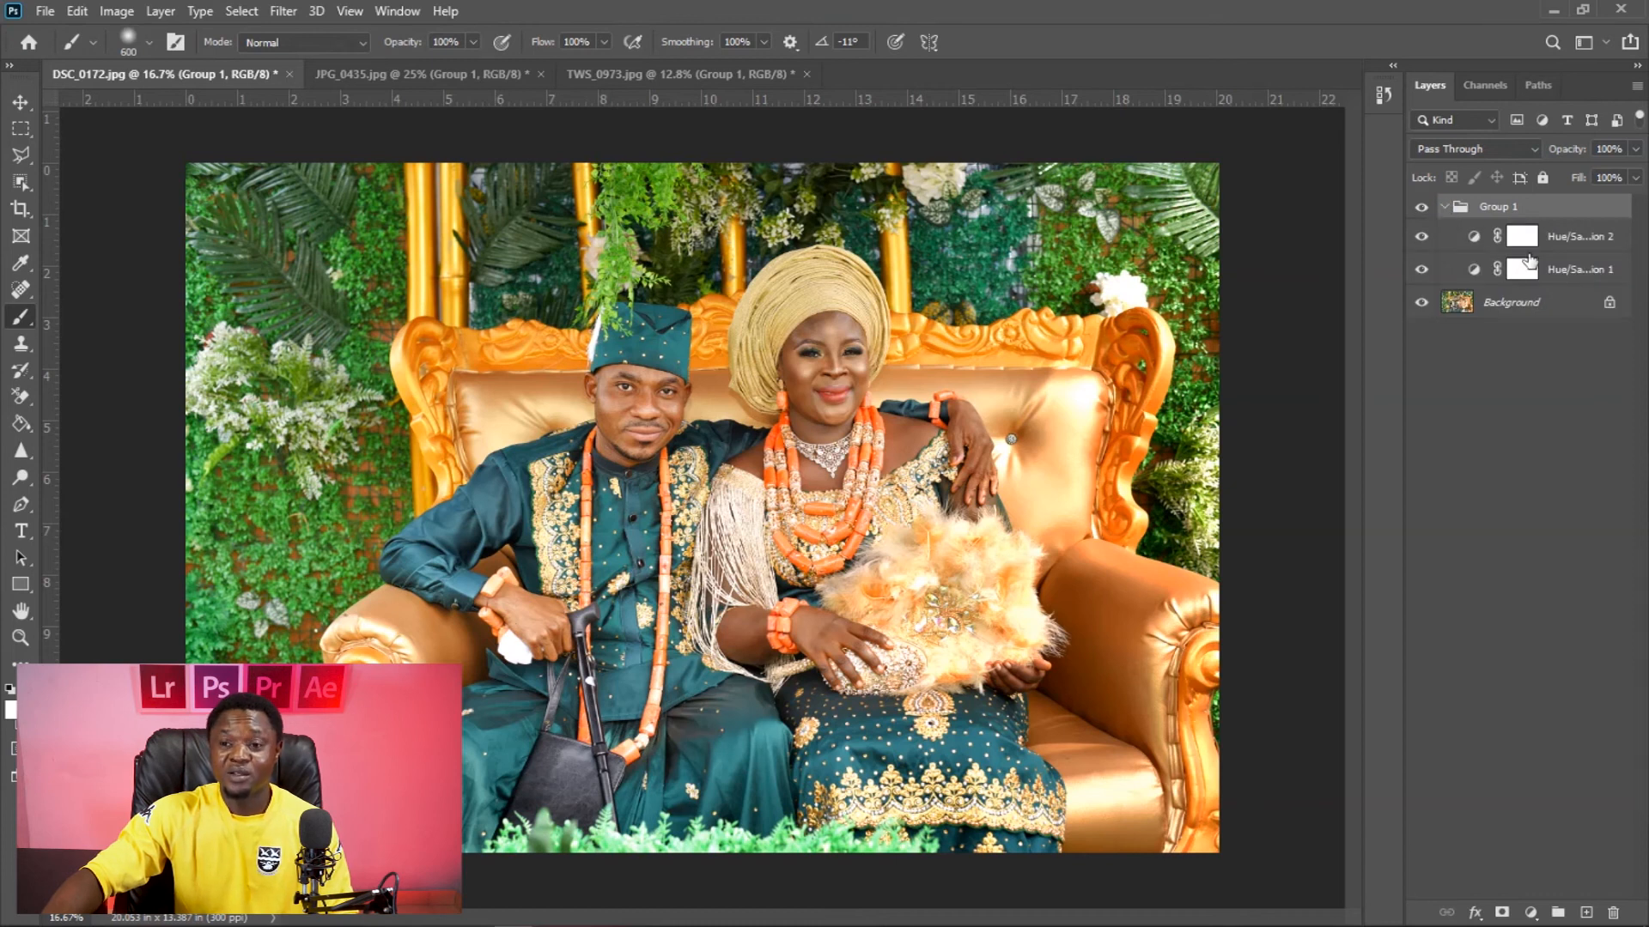
click(1518, 243)
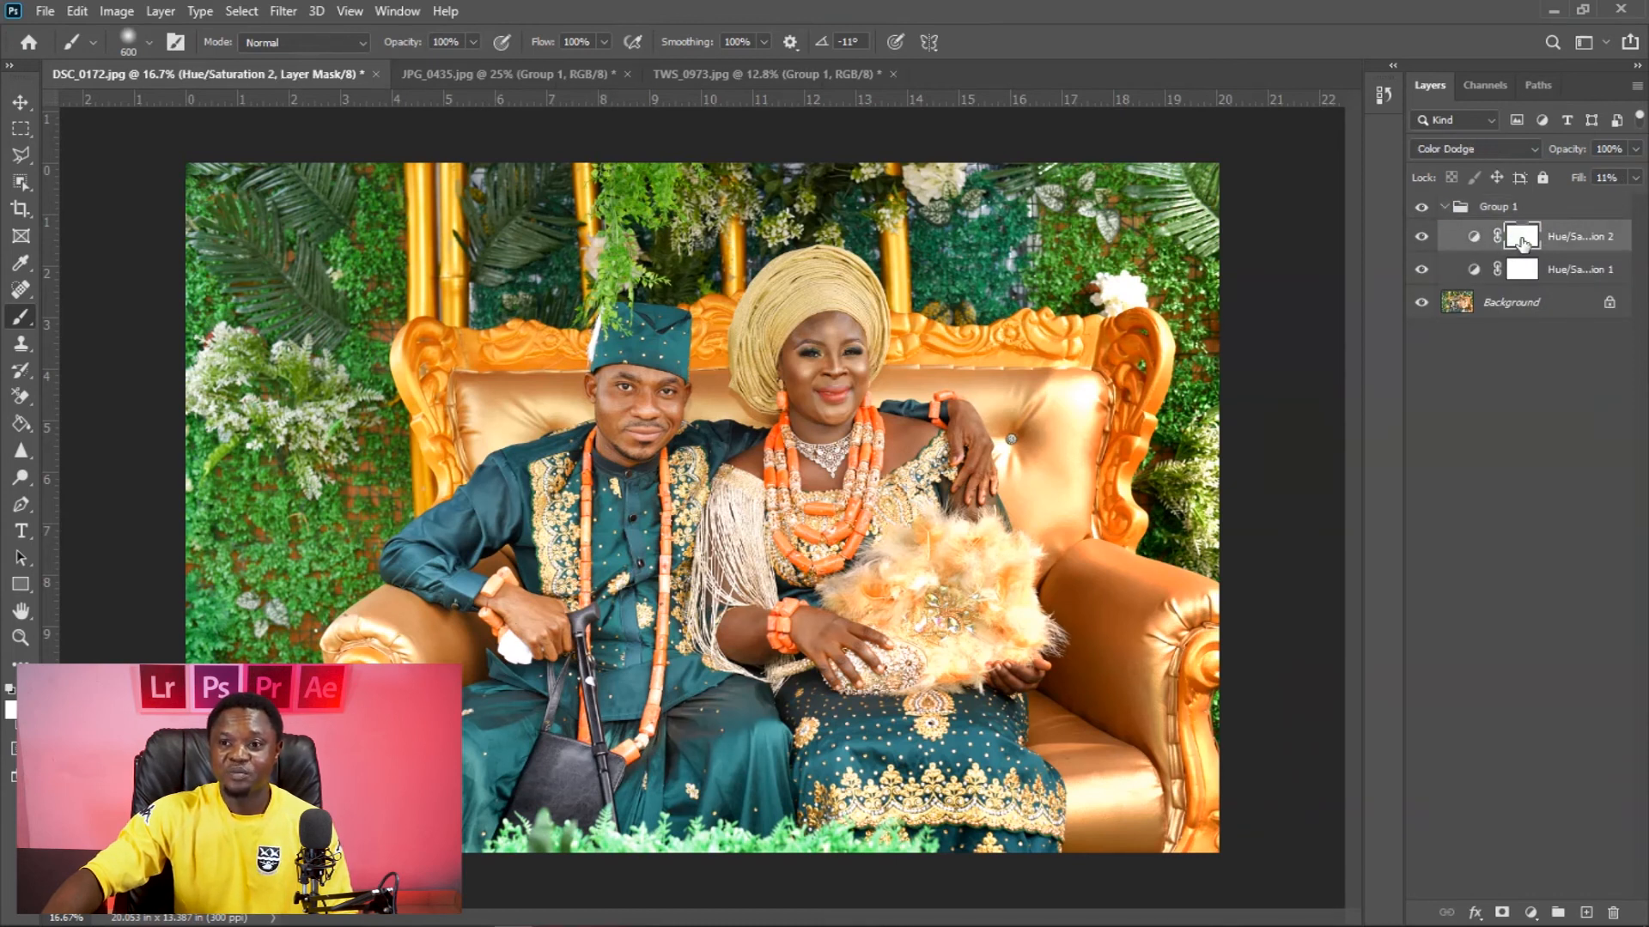
click(1613, 177)
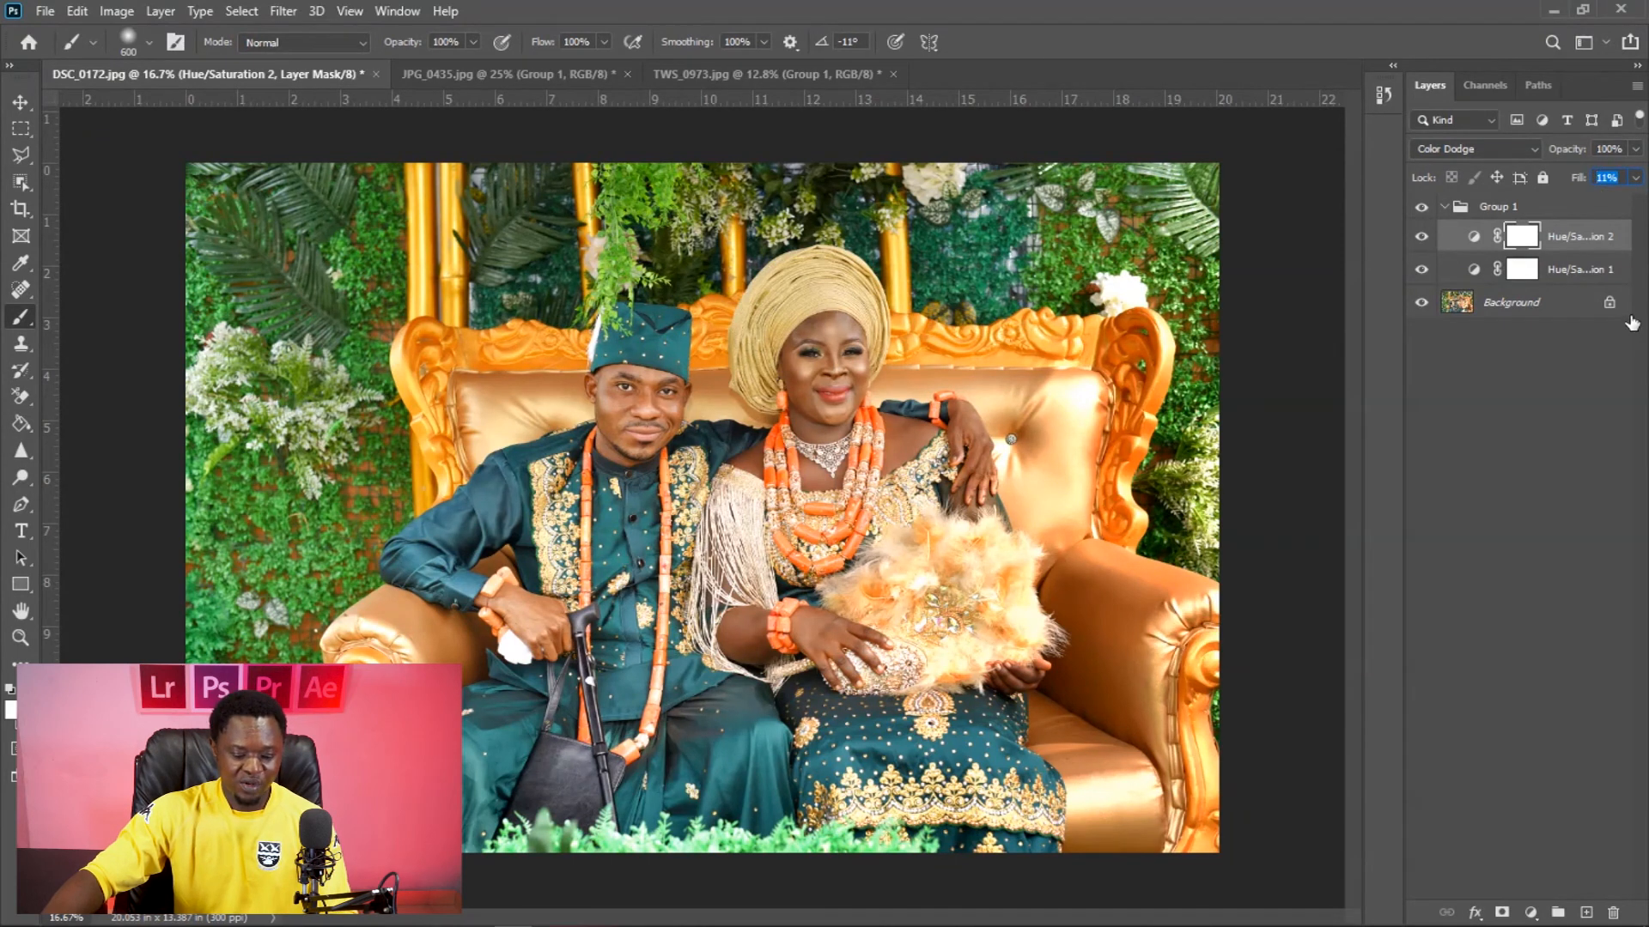
text(8)
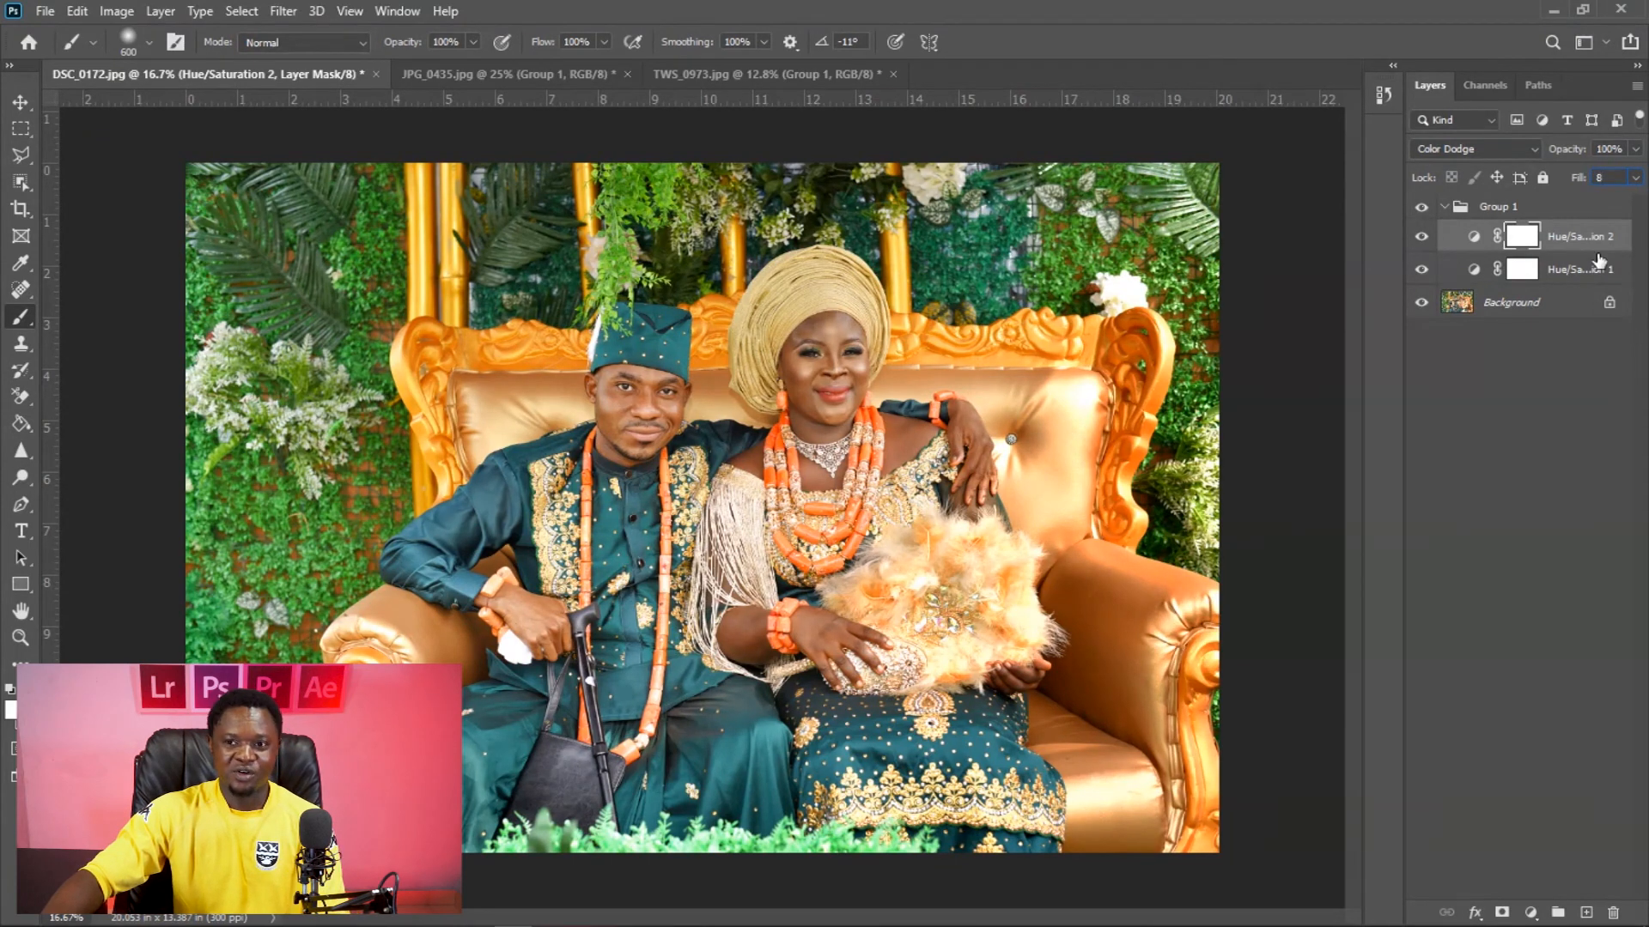
click(1553, 273)
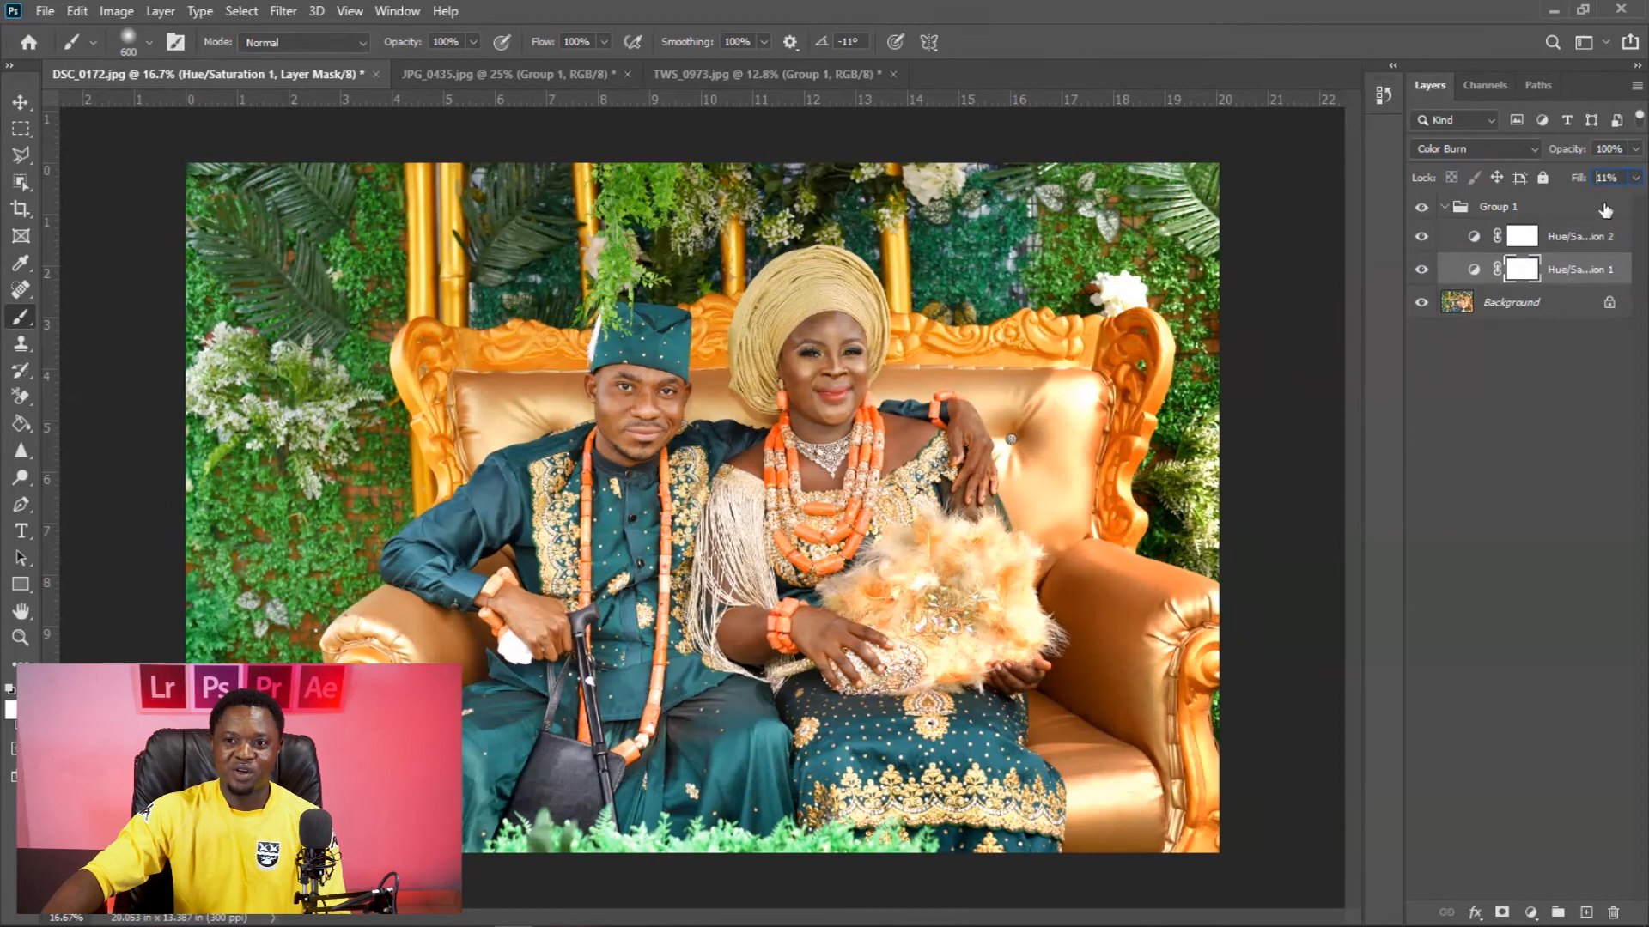
text(8)
key(Return)
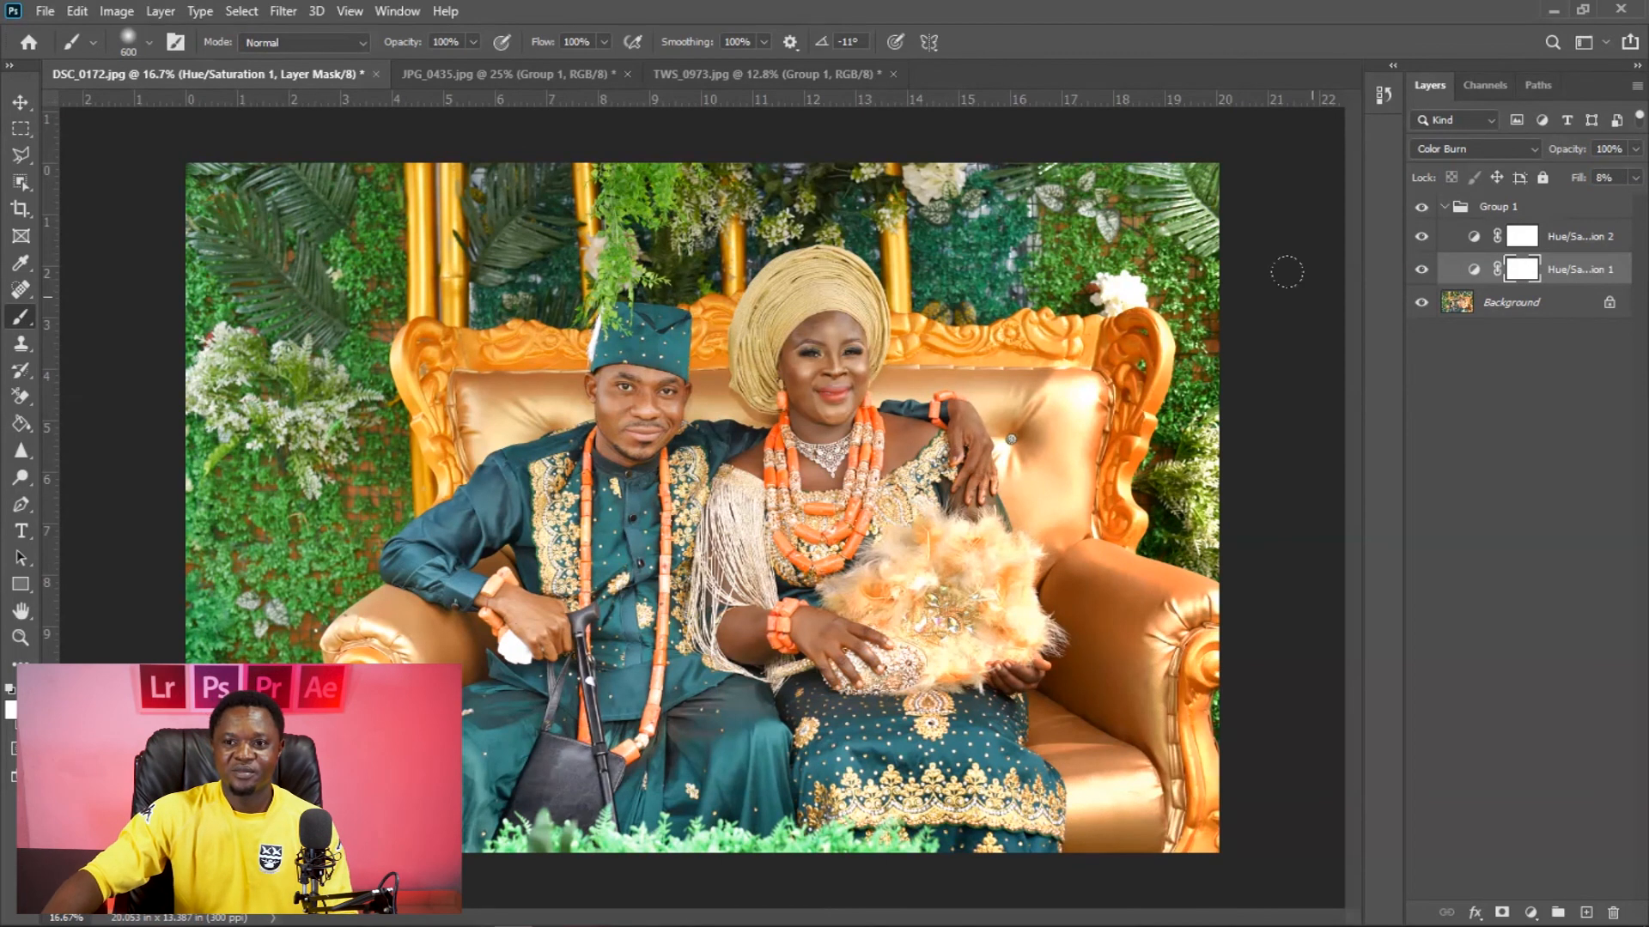
Check the effect of the 8% Fill settings on the couple's photo by toggling Group 1's visibility, ending with it shown.
click(1421, 208)
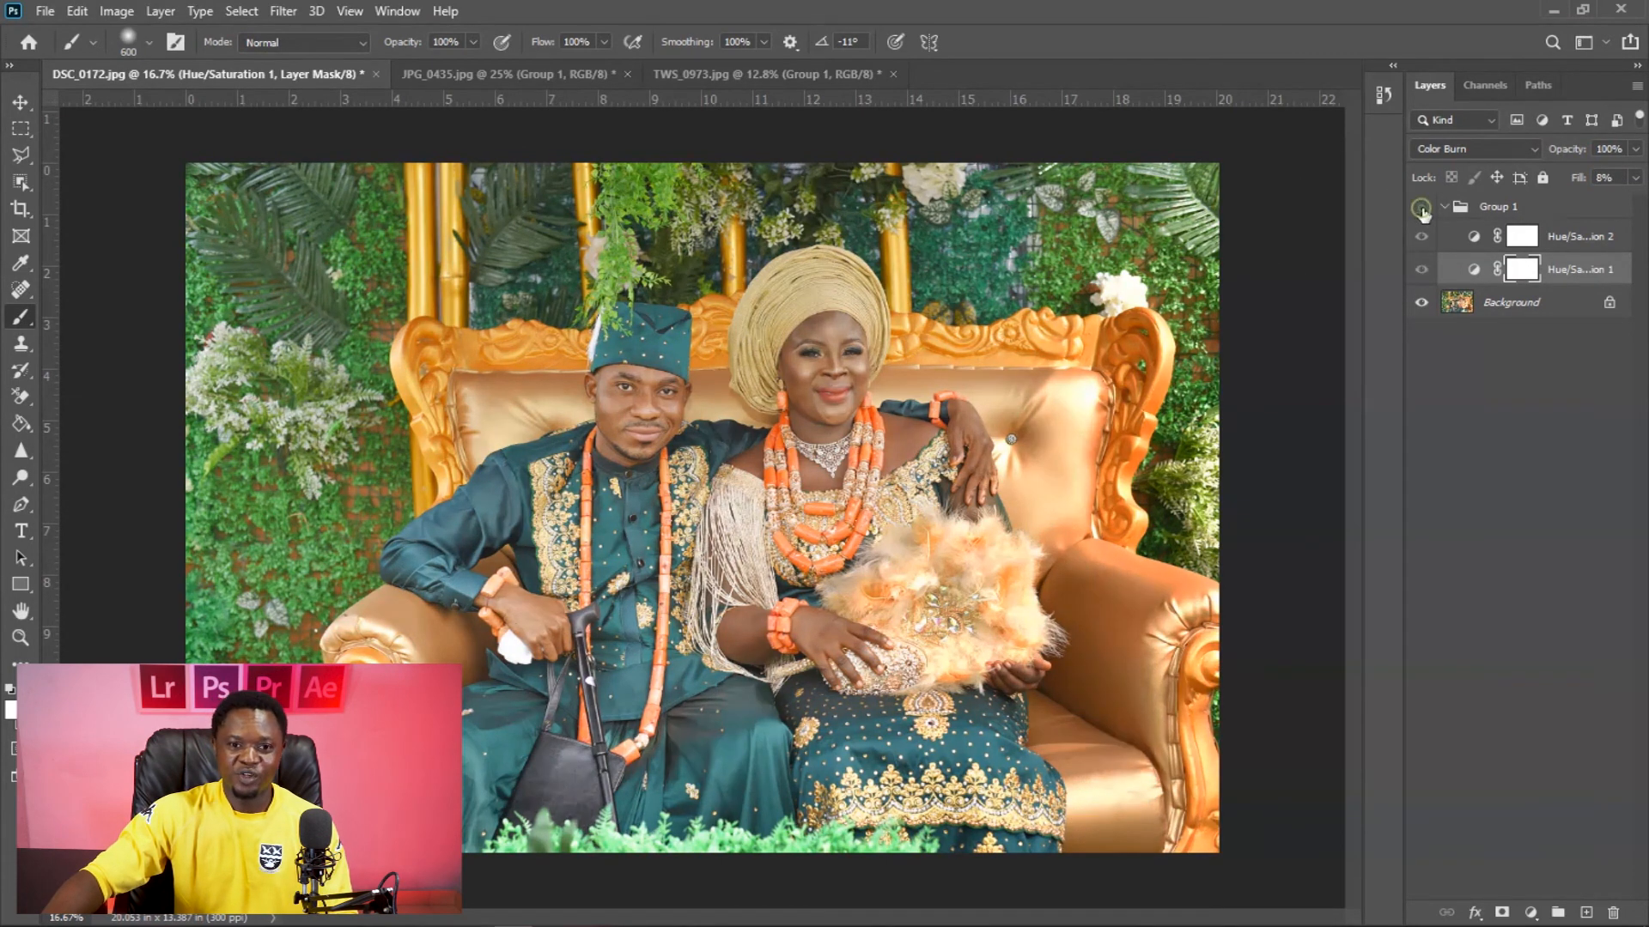
click(1422, 208)
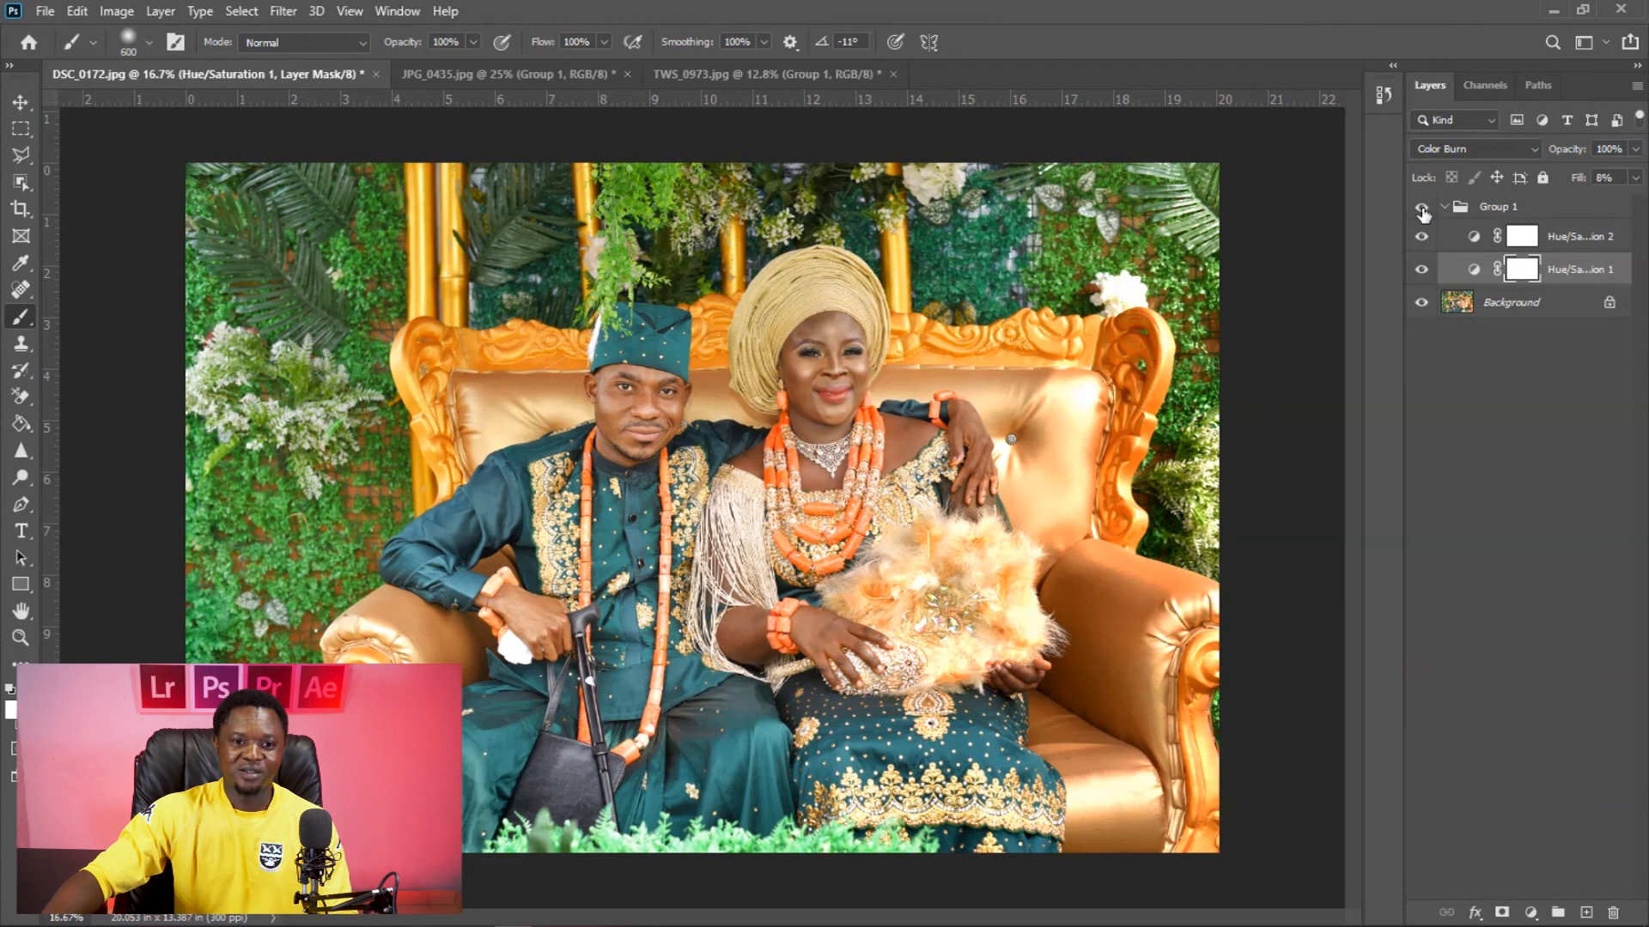
click(1421, 208)
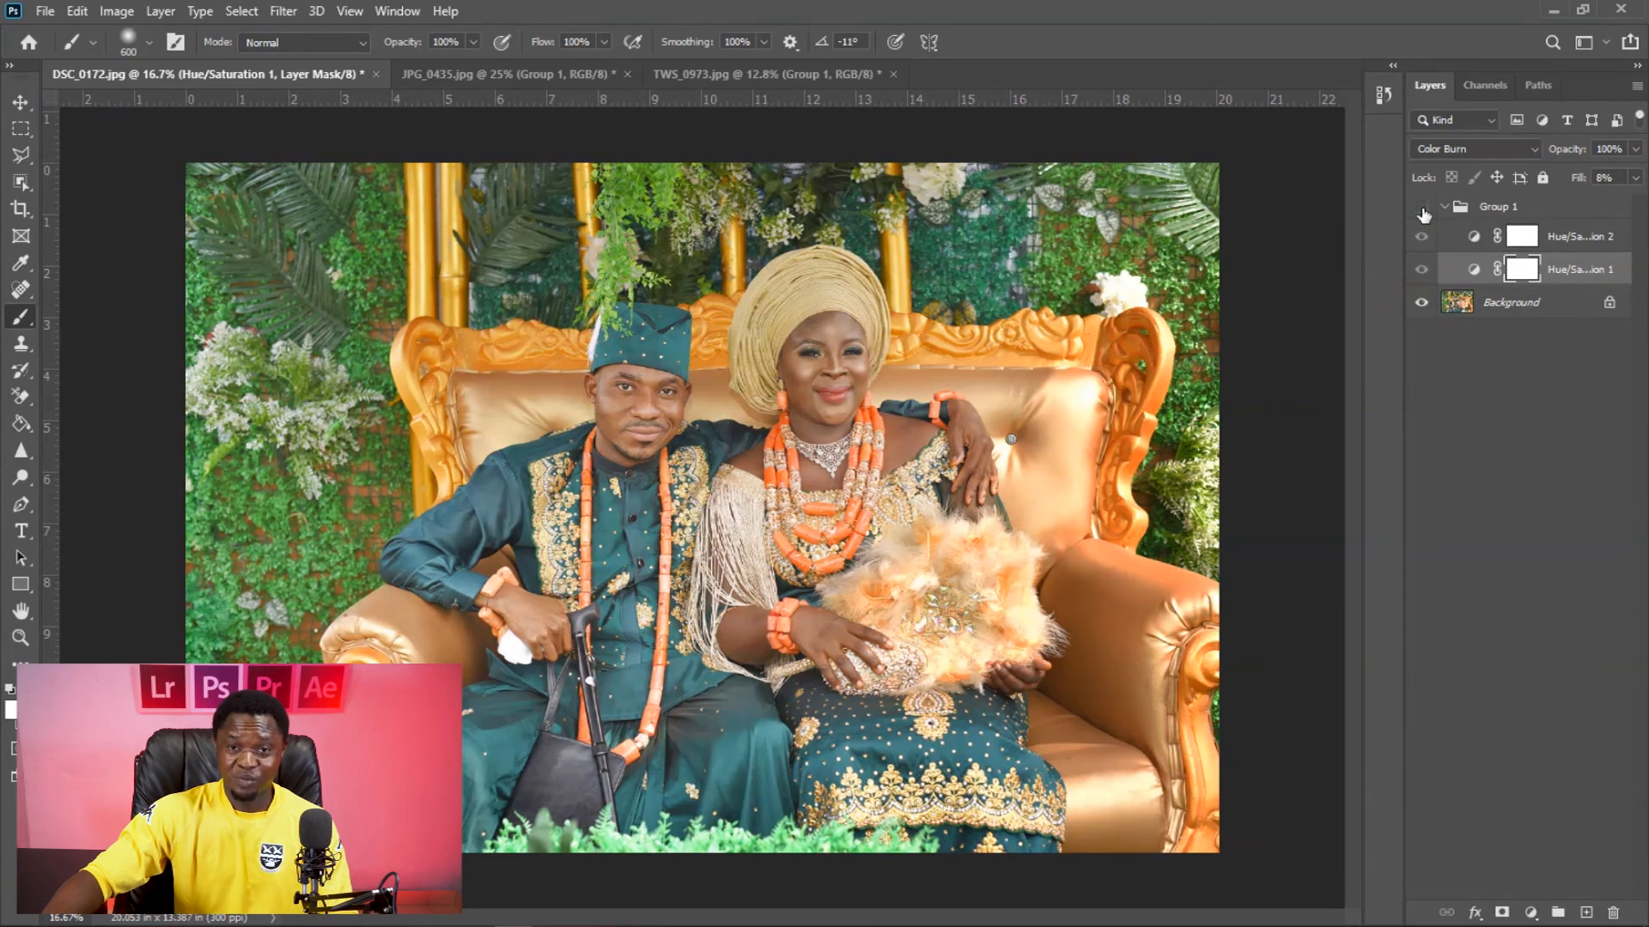
click(1421, 208)
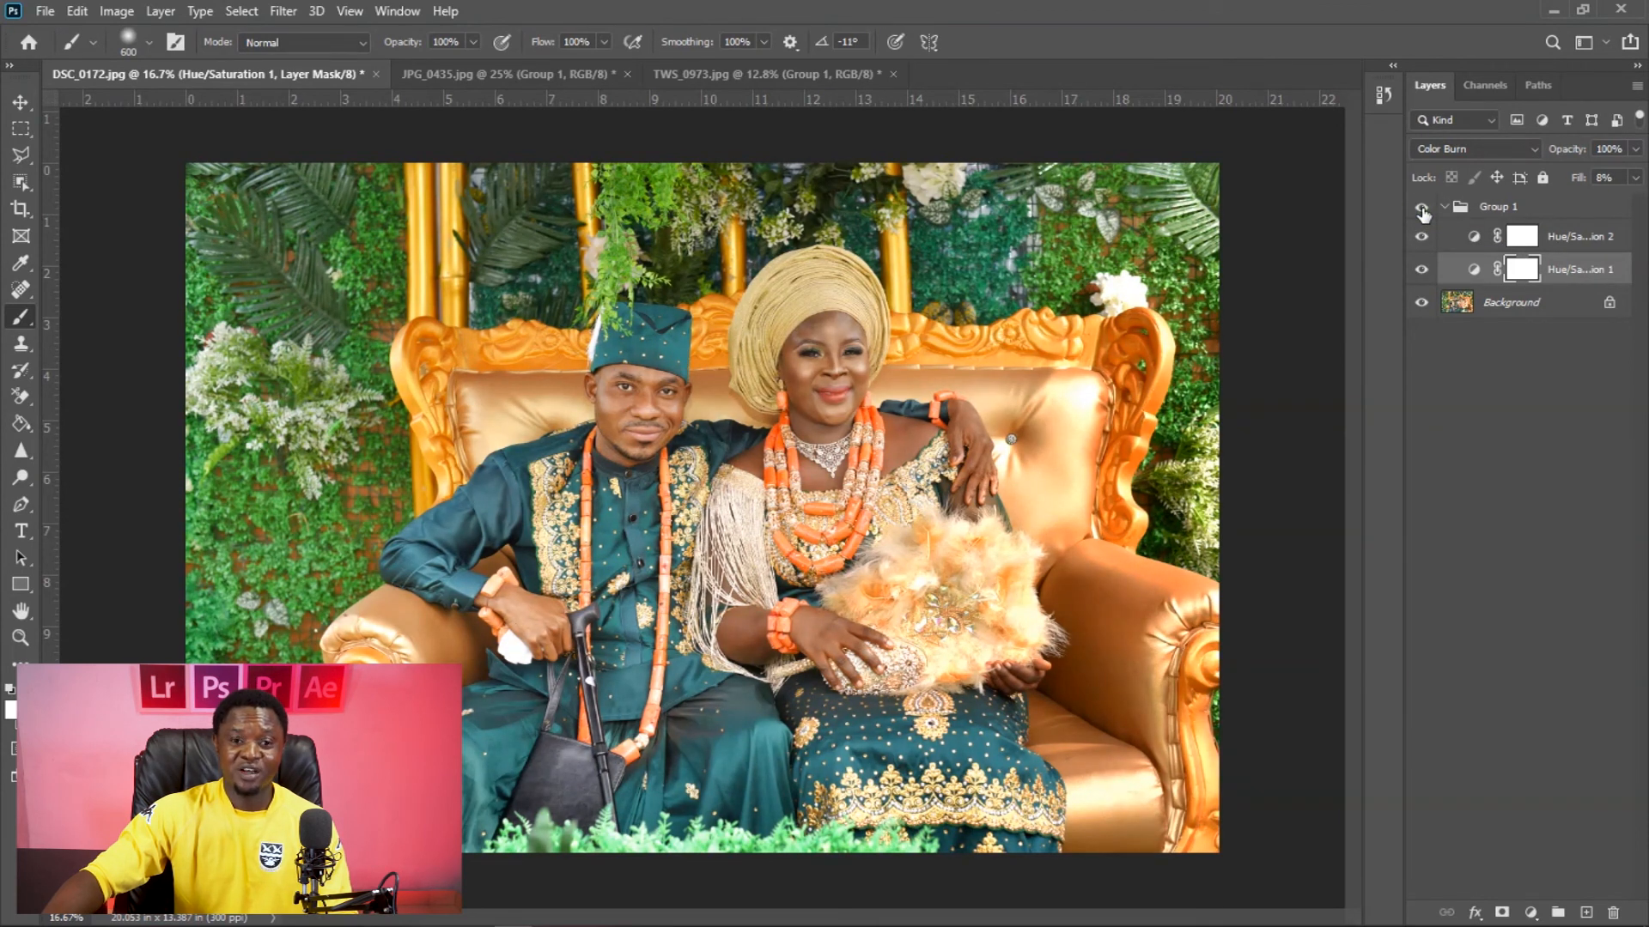